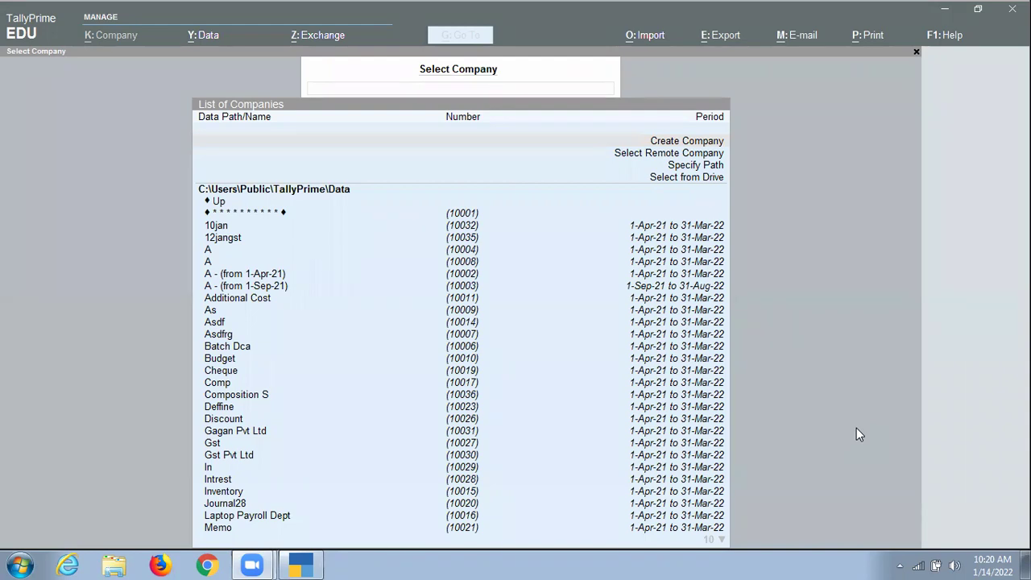
Start creating a new company and enter Bom as its company name and mailing name
{"action": "left_click", "coordinate": [686, 153]}
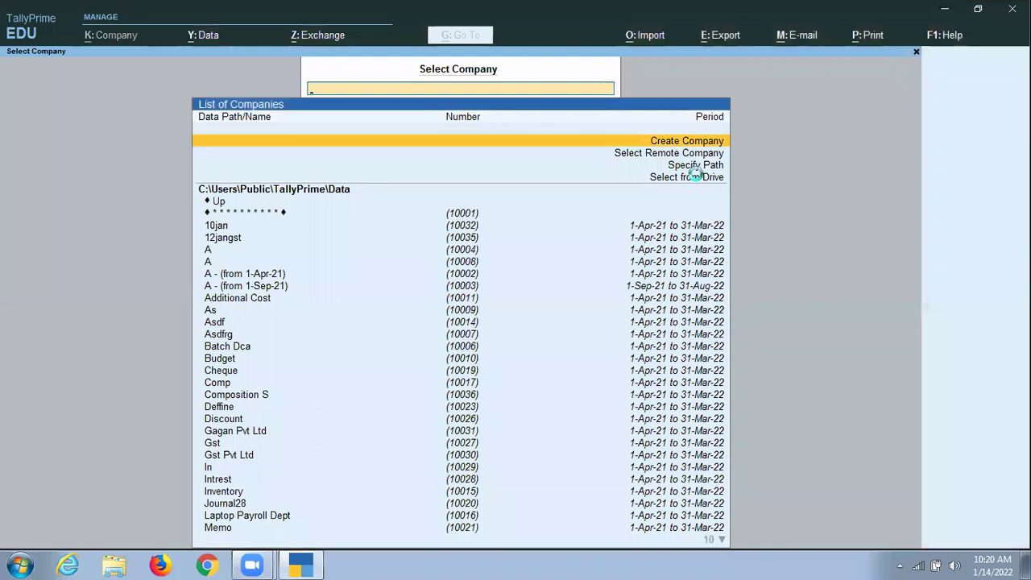
{"action": "key", "text": "Return"}
{"action": "key", "text": "Return"}
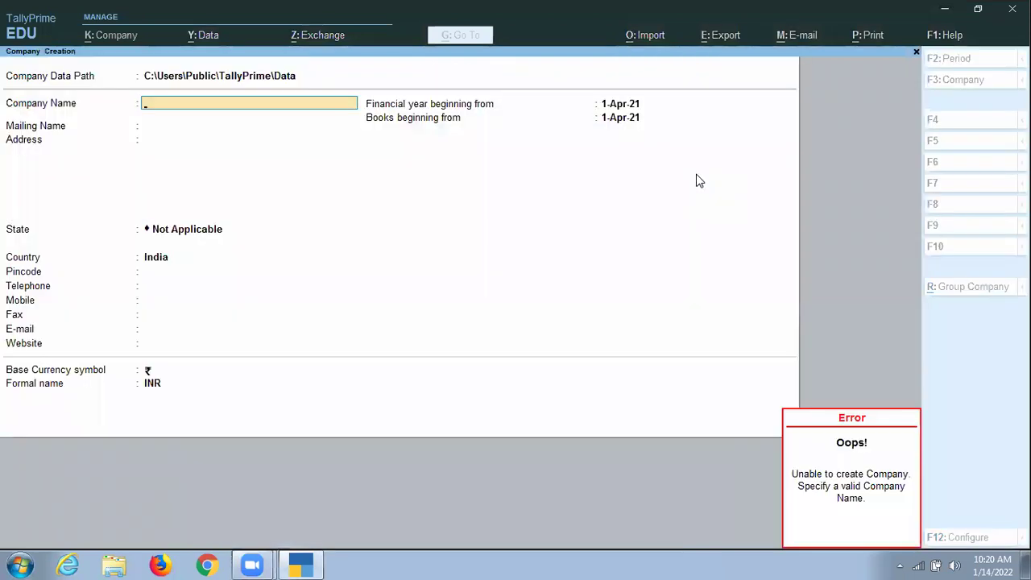
{"action": "type", "text": "B"}
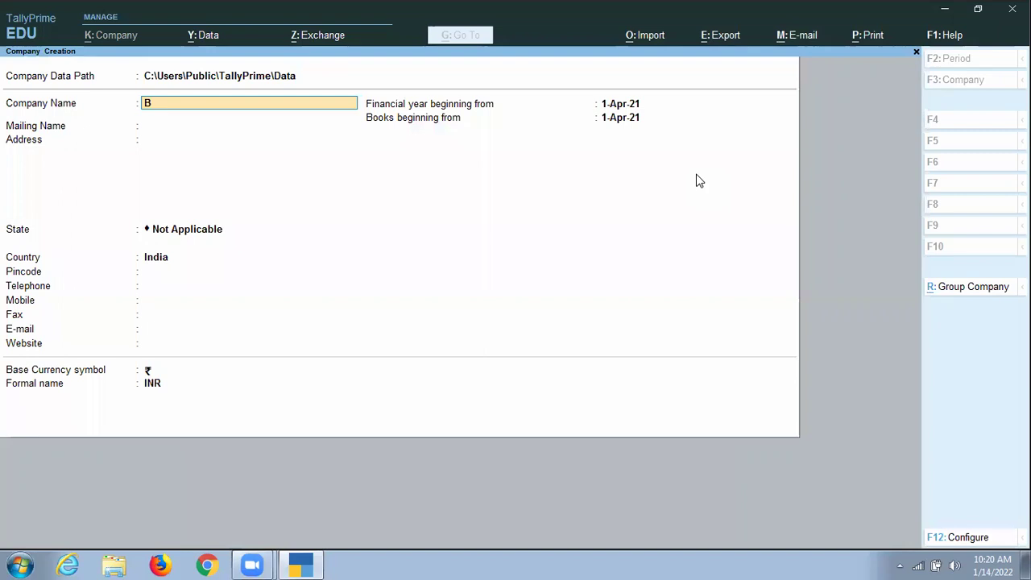
{"action": "type", "text": "om"}
{"action": "key", "text": "Return"}
{"action": "key", "text": "Return"}
{"action": "key", "text": "Return"}
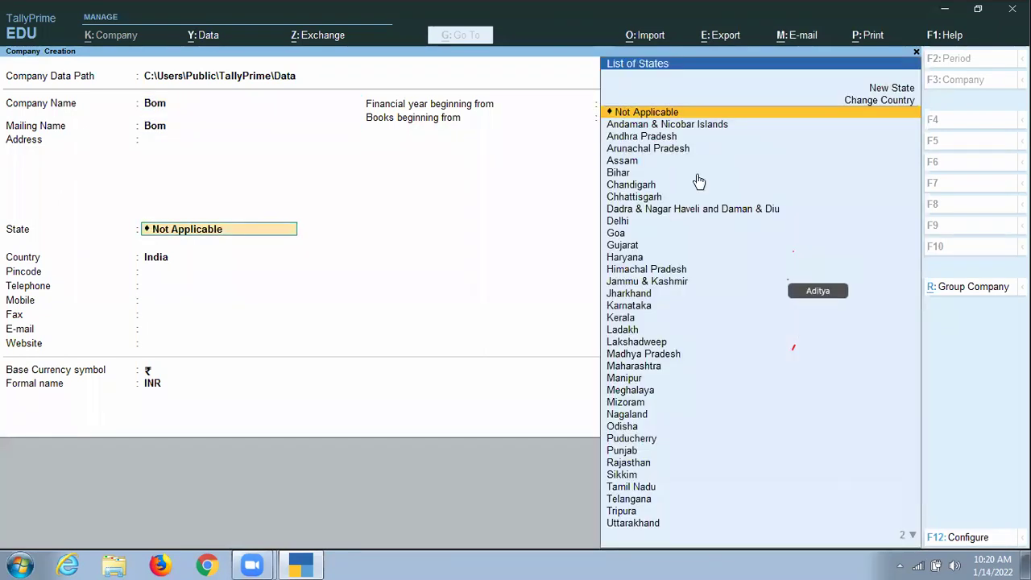
Set the company's state to Delhi and create the company with the remaining details at their defaults
{"action": "left_click", "coordinate": [494, 555]}
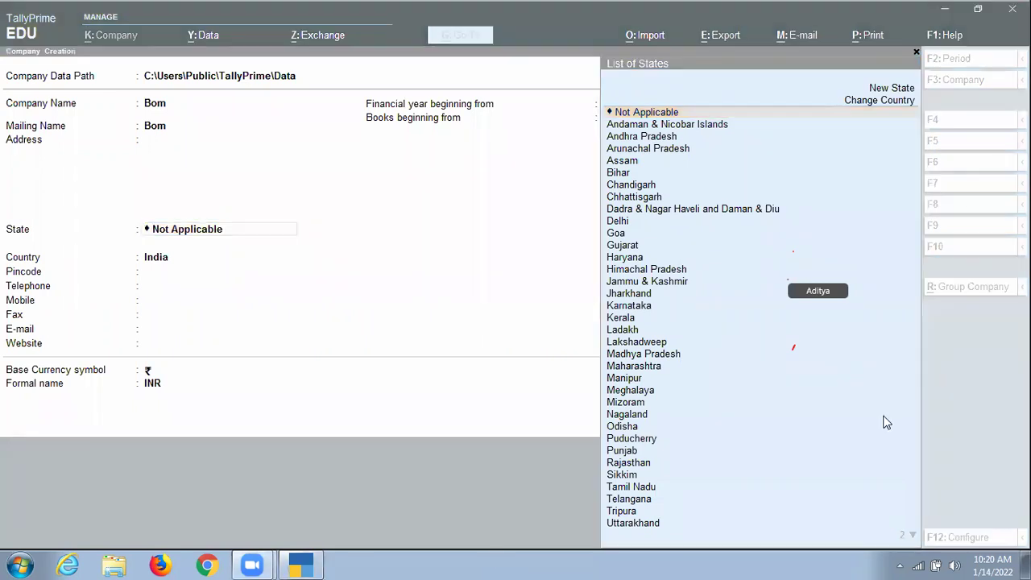
{"action": "left_click", "coordinate": [175, 231]}
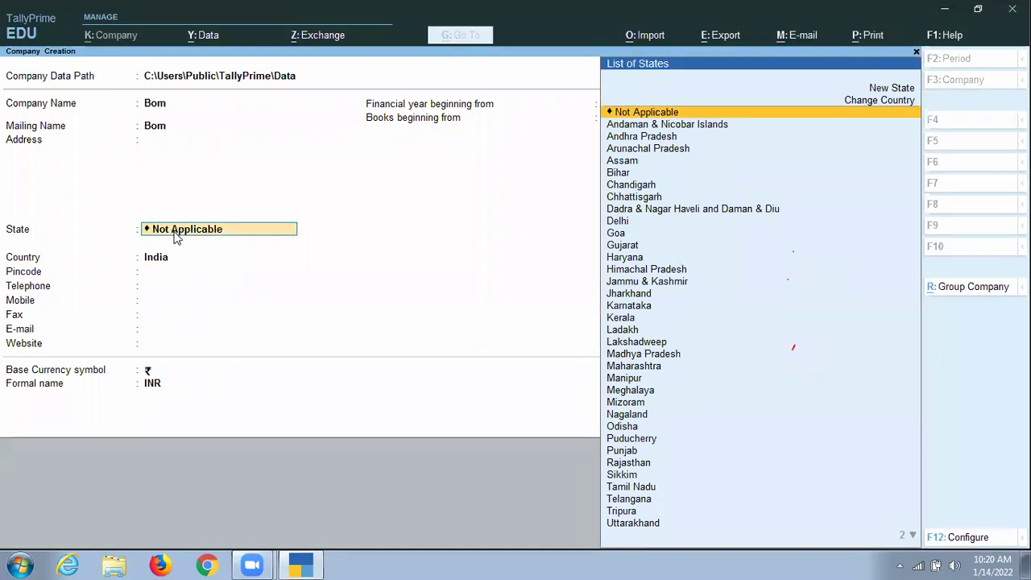
{"action": "type", "text": "D"}
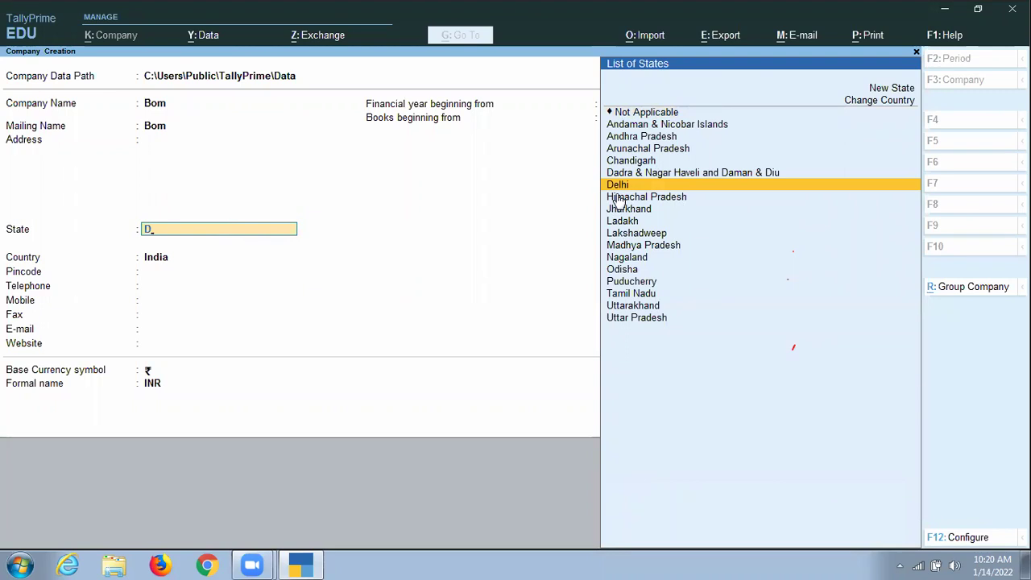
{"action": "key", "text": "Return"}
{"action": "key", "text": "Return"}
{"action": "key", "text": "Return"}
{"action": "key", "text": "Return"}
{"action": "key", "text": "Return"}
{"action": "key", "text": "Return"}
{"action": "key", "text": "Return"}
{"action": "key", "text": "Return"}
{"action": "key", "text": "Return"}
{"action": "key", "text": "Return"}
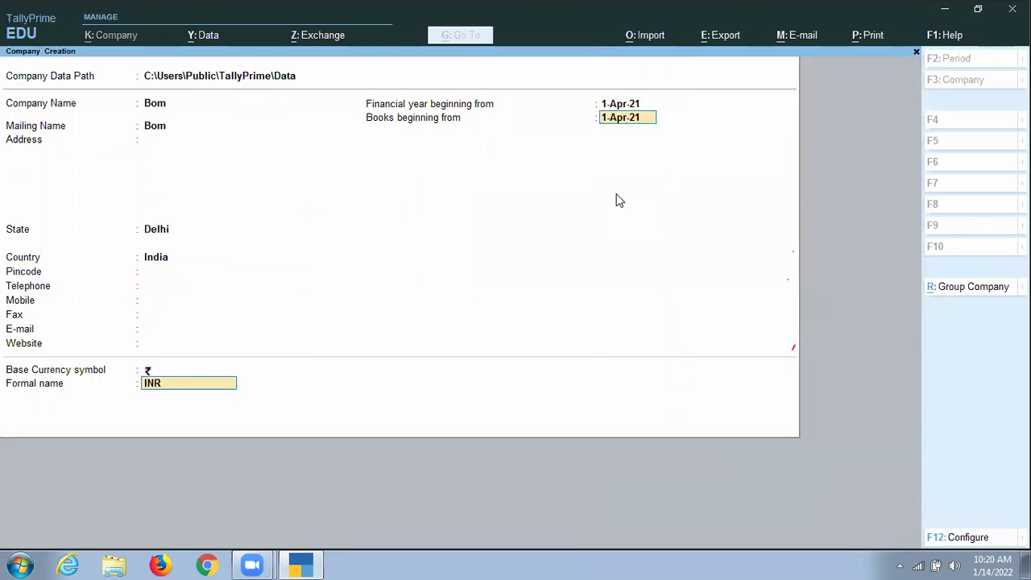
{"action": "key", "text": "Return"}
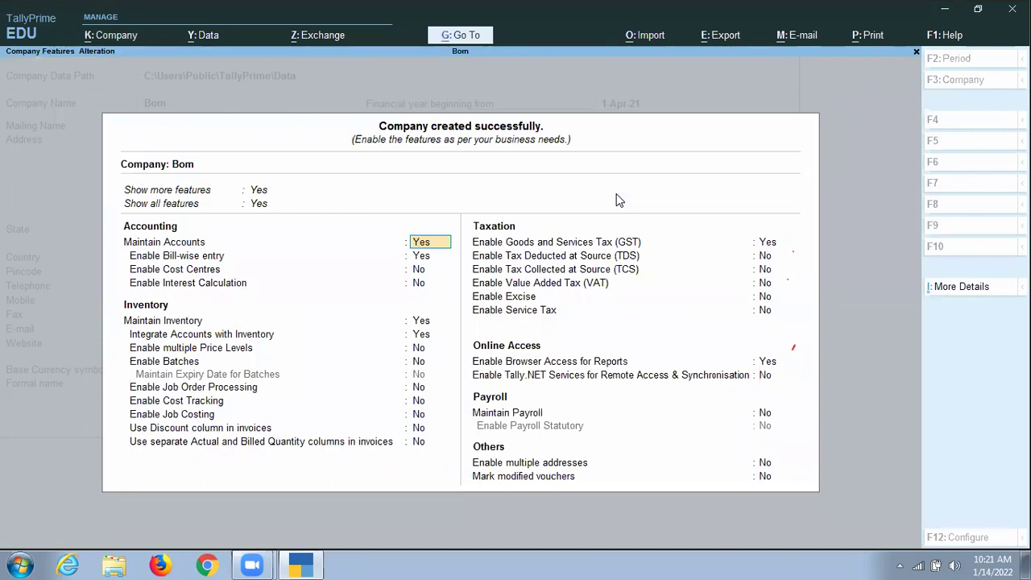
Disable Goods and Services Tax (GST) in the features of company Bom and save the feature settings
{"action": "key", "text": "Return"}
{"action": "key", "text": "Return"}
{"action": "key", "text": "Return"}
{"action": "key", "text": "Return"}
{"action": "key", "text": "Return"}
{"action": "key", "text": "Return"}
{"action": "key", "text": "Return"}
{"action": "key", "text": "Return"}
{"action": "key", "text": "Return"}
{"action": "key", "text": "Return"}
{"action": "key", "text": "Return"}
{"action": "key", "text": "Return"}
{"action": "key", "text": "Return"}
{"action": "type", "text": "n"}
{"action": "key", "text": "Return"}
{"action": "key", "text": "Return"}
{"action": "key", "text": "Return"}
{"action": "key", "text": "Return"}
{"action": "key", "text": "Return"}
{"action": "key", "text": "Return"}
{"action": "key", "text": "Return"}
{"action": "key", "text": "Return"}
{"action": "key", "text": "Return"}
{"action": "key", "text": "Return"}
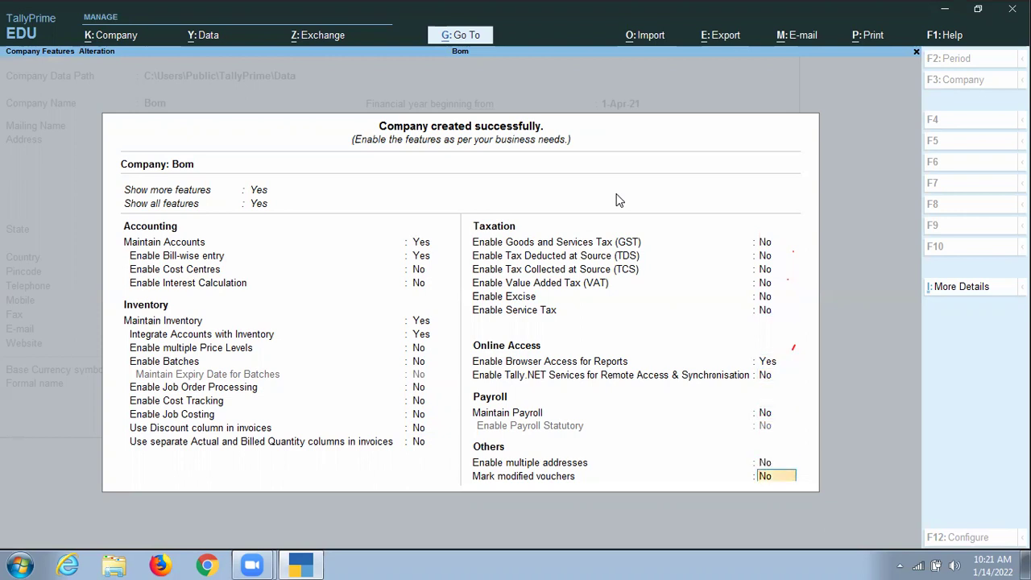
{"action": "key", "text": "Return"}
{"action": "key", "text": "Return"}
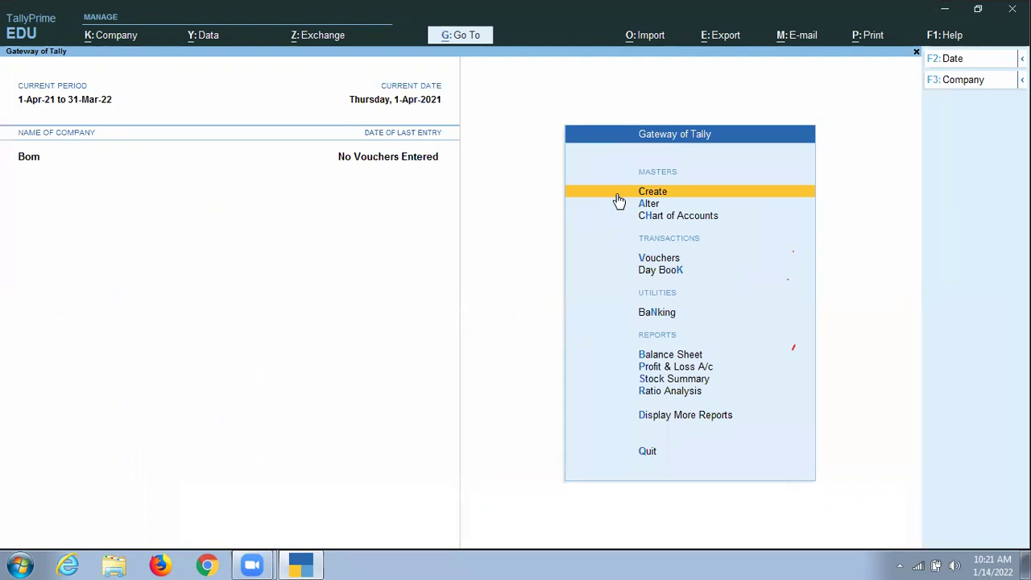
Create a stock group named Computer under Primary, with quantities of items set to be added
{"action": "left_click", "coordinate": [619, 201]}
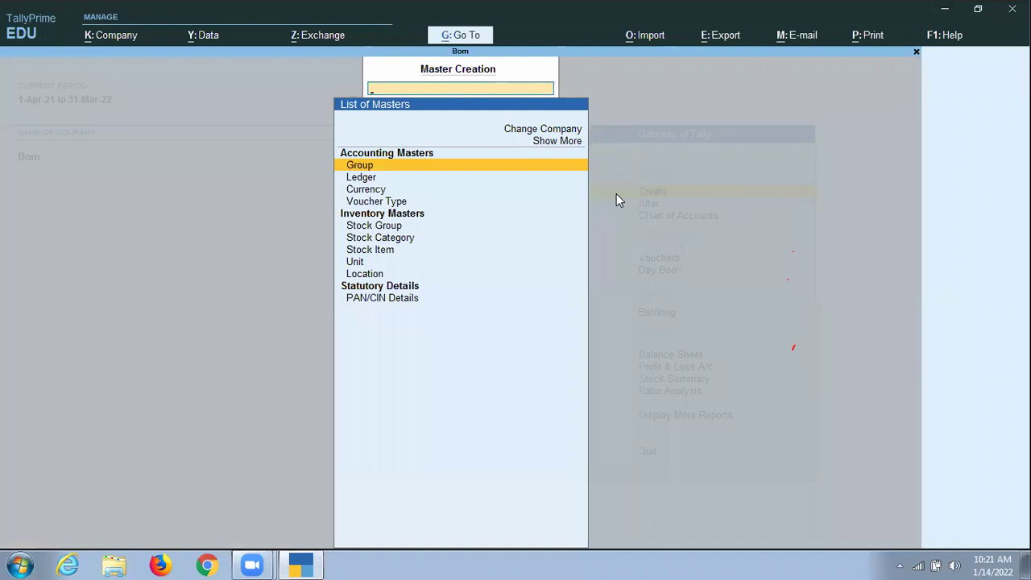
{"action": "key", "text": "Down"}
{"action": "key", "text": "Down"}
{"action": "key", "text": "Down"}
{"action": "key", "text": "Down"}
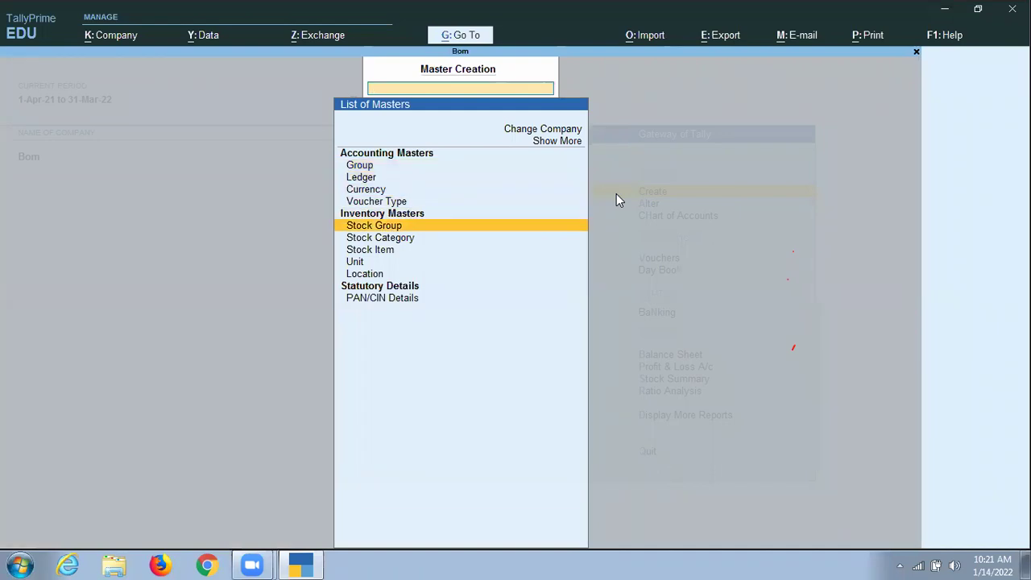
{"action": "key", "text": "Return"}
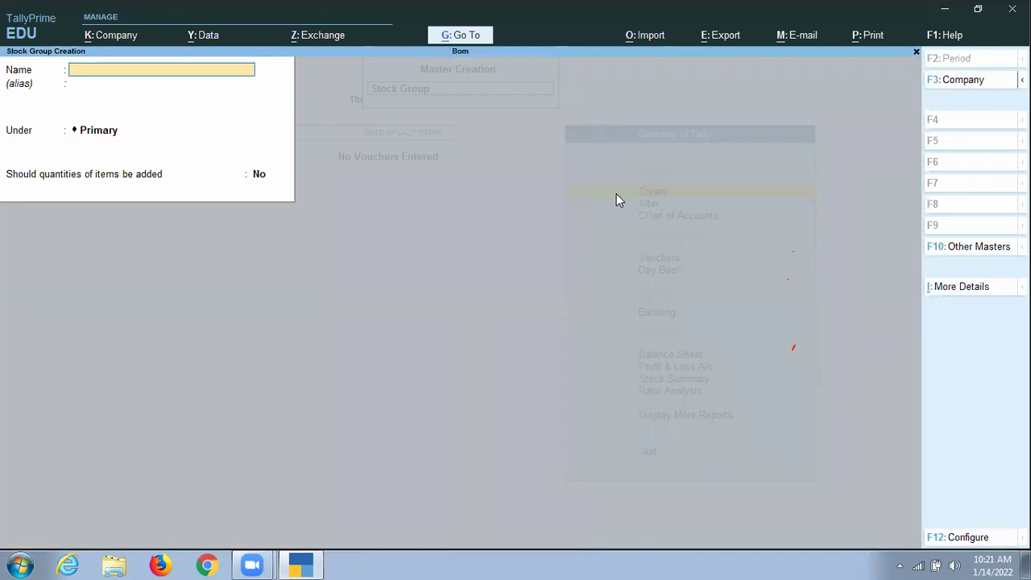
{"action": "type", "text": "Computer"}
{"action": "key", "text": "Return"}
{"action": "key", "text": "Return"}
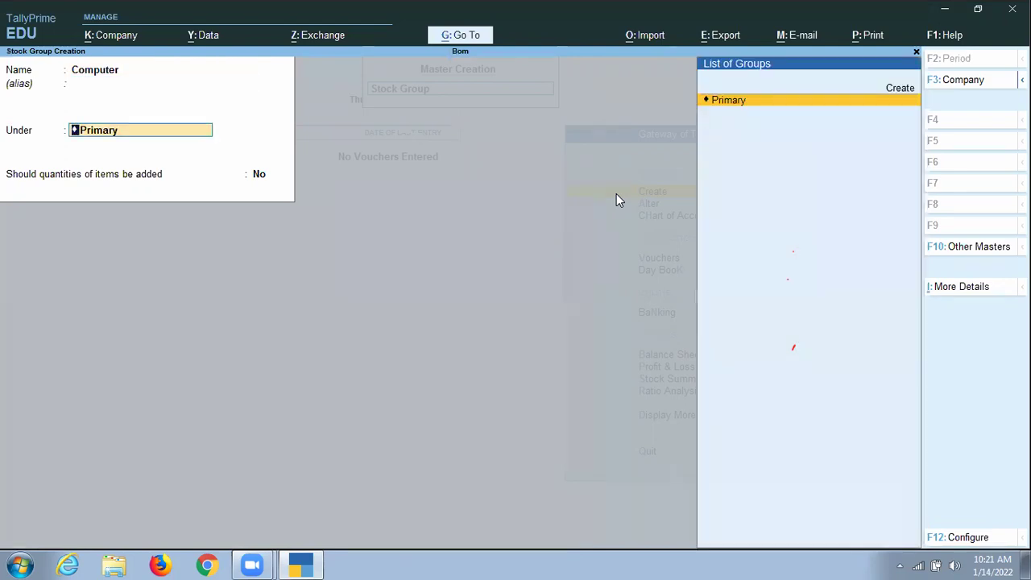
{"action": "key", "text": "Return"}
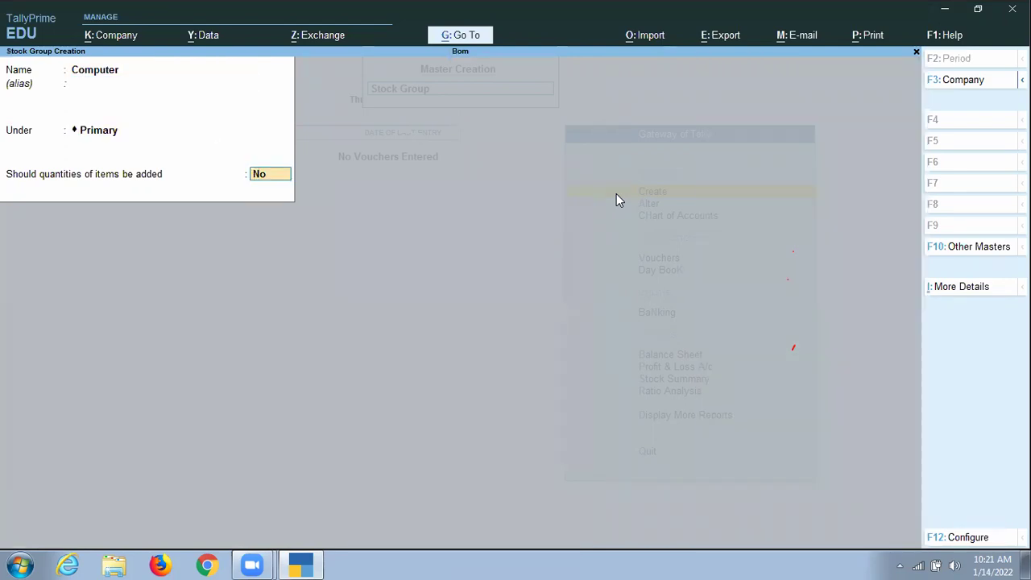
{"action": "type", "text": "y"}
{"action": "key", "text": "Return"}
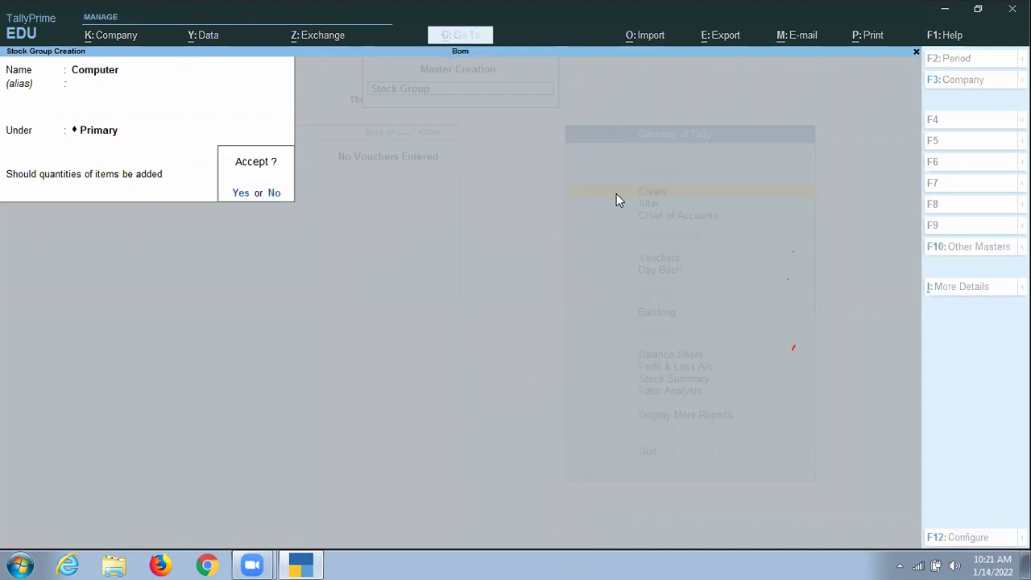
{"action": "key", "text": "Return"}
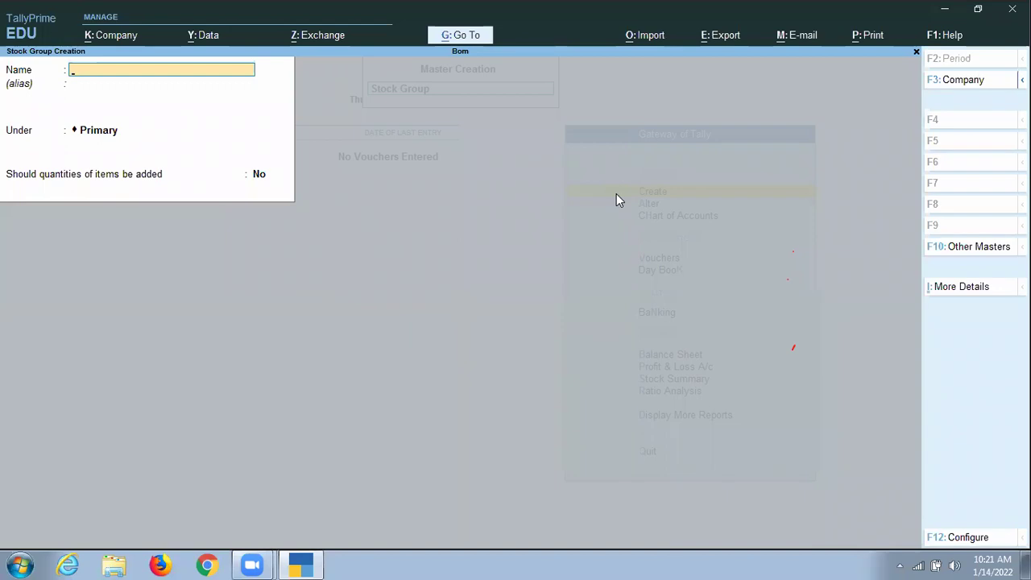
{"action": "key", "text": "Escape"}
Create a simple unit of measure with the symbol nos and 0 decimal places
{"action": "key", "text": "Down"}
{"action": "key", "text": "Down"}
{"action": "key", "text": "Down"}
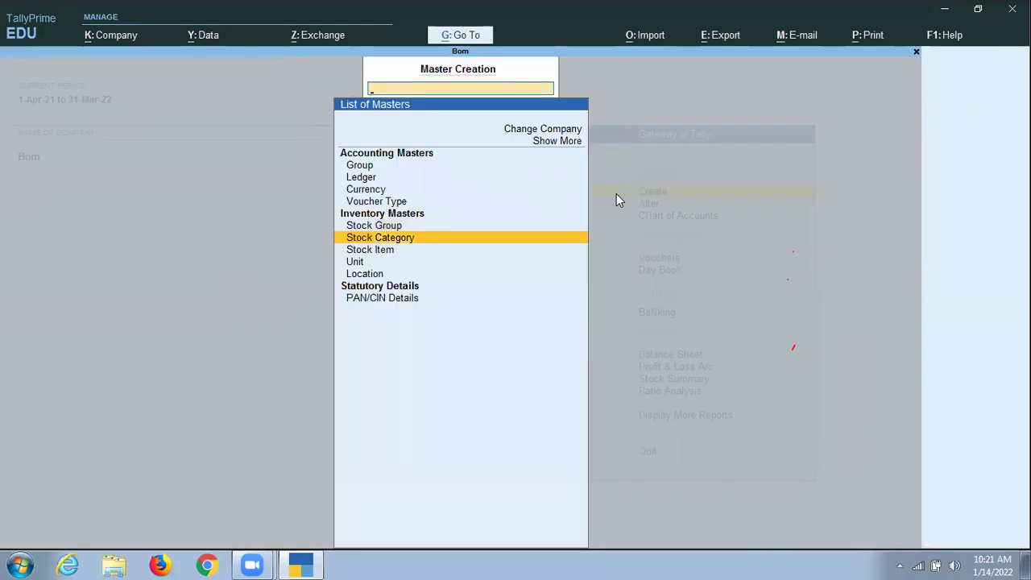
{"action": "key", "text": "Return"}
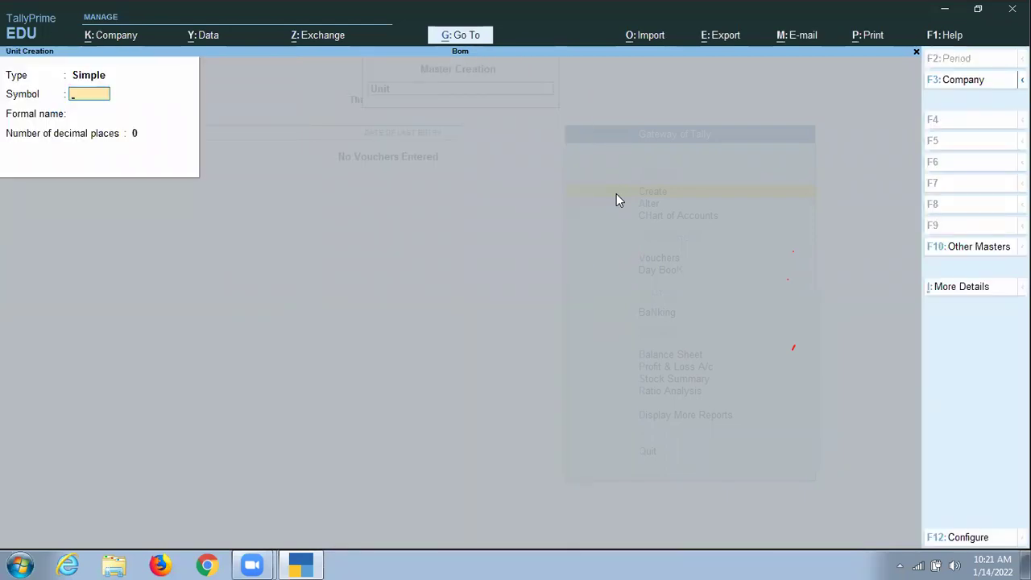
{"action": "type", "text": "nos"}
{"action": "key", "text": "Return"}
{"action": "key", "text": "Return"}
{"action": "key", "text": "Return"}
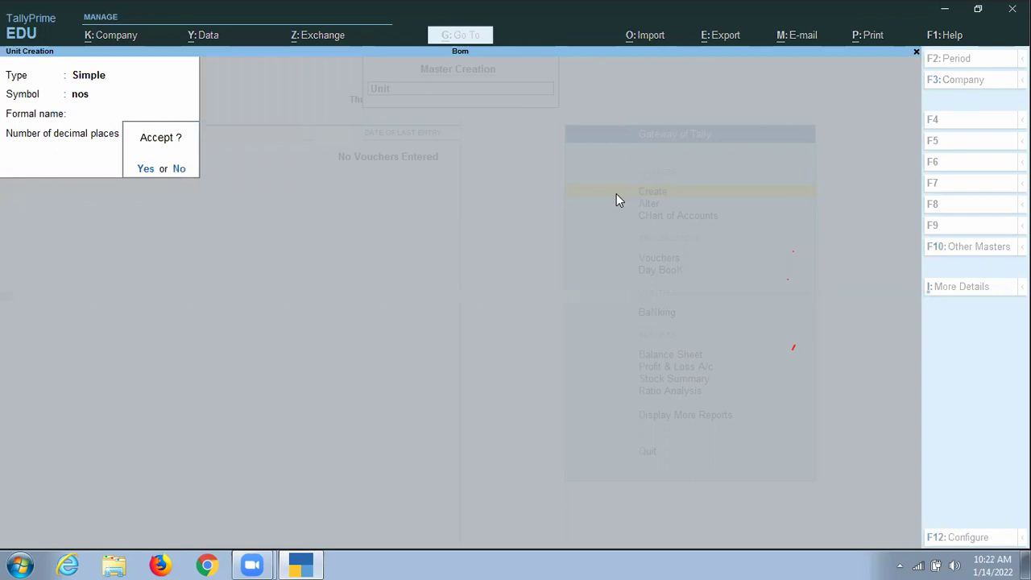
{"action": "key", "text": "Return"}
Create a second simple unit with the symbol pcs and 0 decimal places, and leave unit creation
{"action": "type", "text": "pcs"}
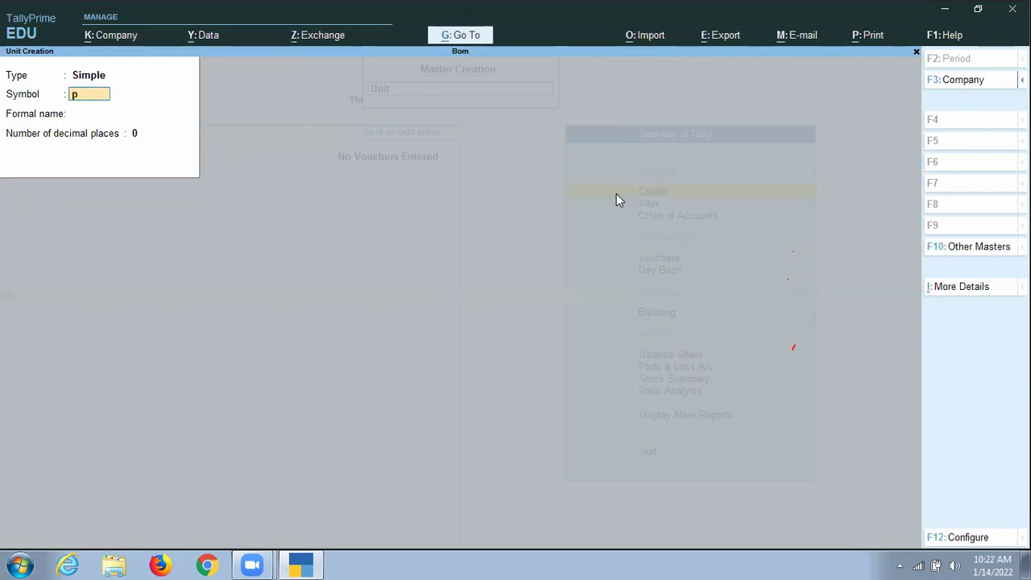
{"action": "key", "text": "Return"}
{"action": "key", "text": "Return"}
{"action": "key", "text": "Return"}
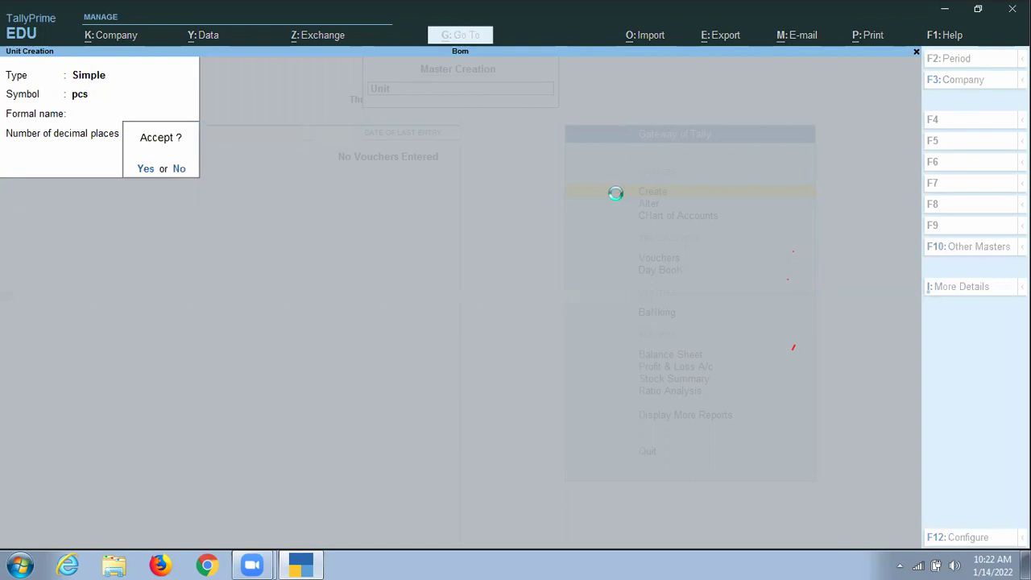
{"action": "key", "text": "Return"}
{"action": "key", "text": "Escape"}
{"action": "key", "text": "y"}
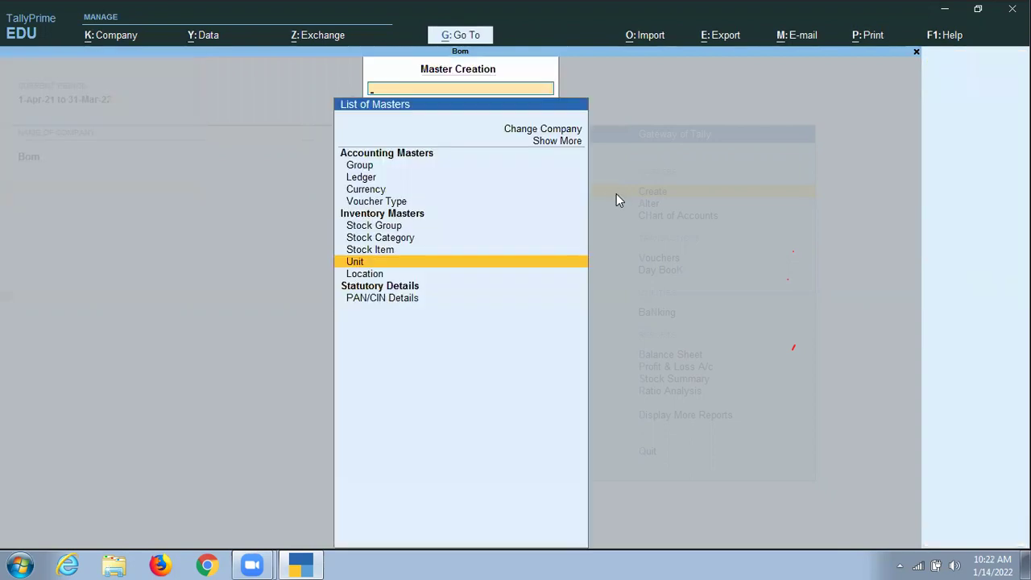
Create the stock item Cpu under the Computer group with nos as its unit and no components
{"action": "key", "text": "Up"}
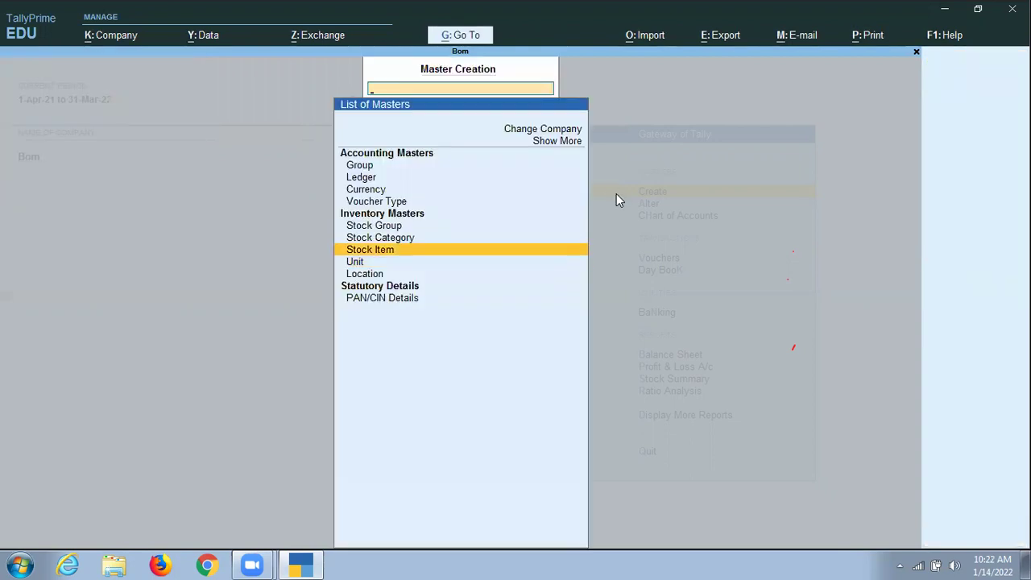
{"action": "key", "text": "Return"}
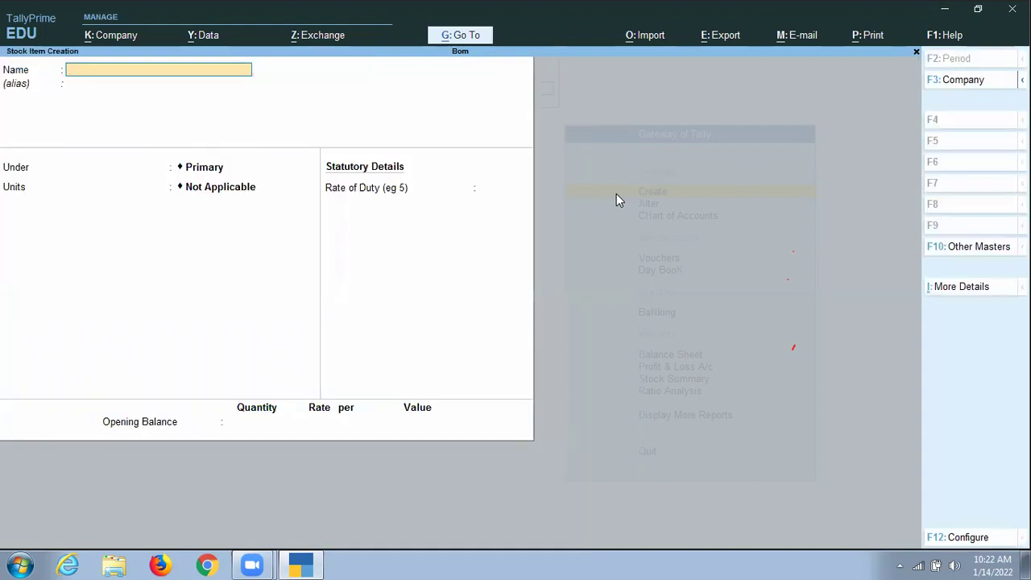
{"action": "type", "text": "Cpu"}
{"action": "key", "text": "Return"}
{"action": "key", "text": "Return"}
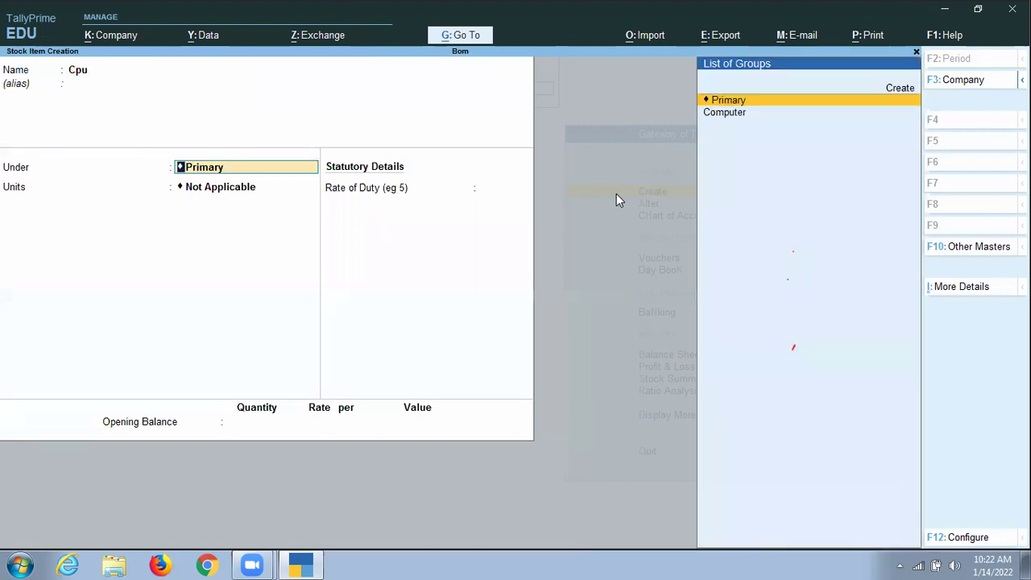
{"action": "key", "text": "Down"}
{"action": "key", "text": "Return"}
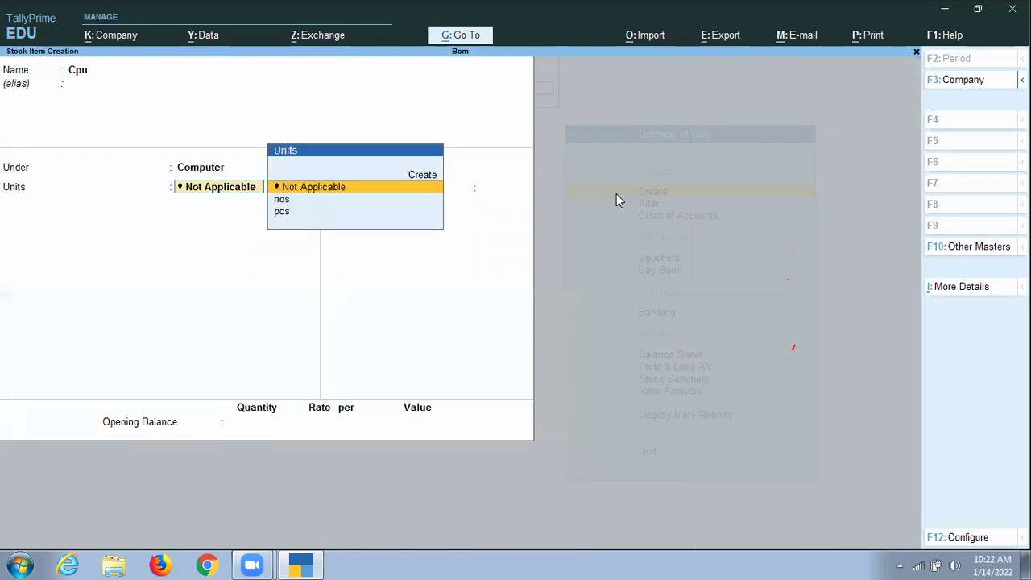
{"action": "key", "text": "Down"}
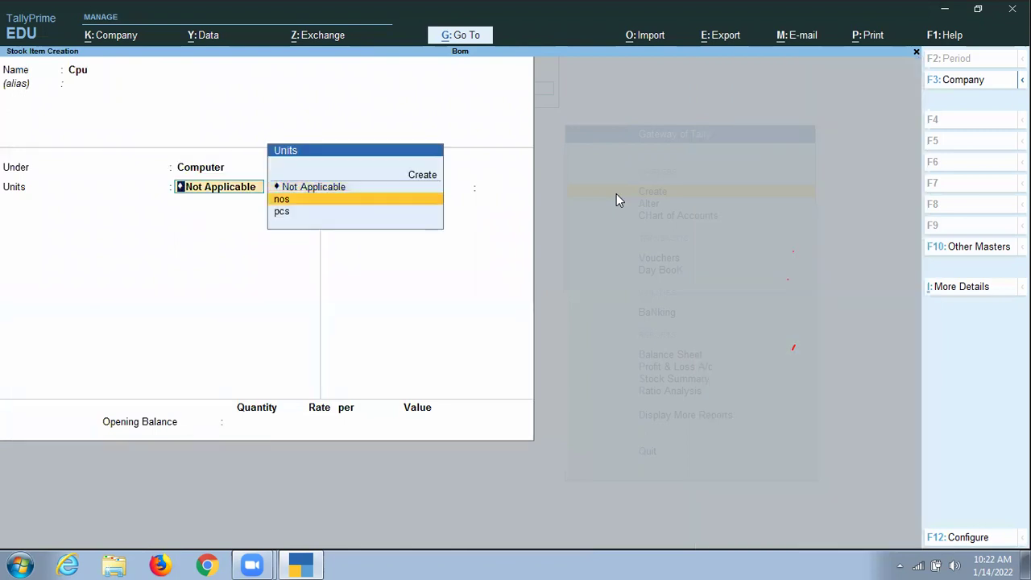
{"action": "key", "text": "Return"}
{"action": "key", "text": "Return"}
{"action": "key", "text": "Return"}
{"action": "key", "text": "Return"}
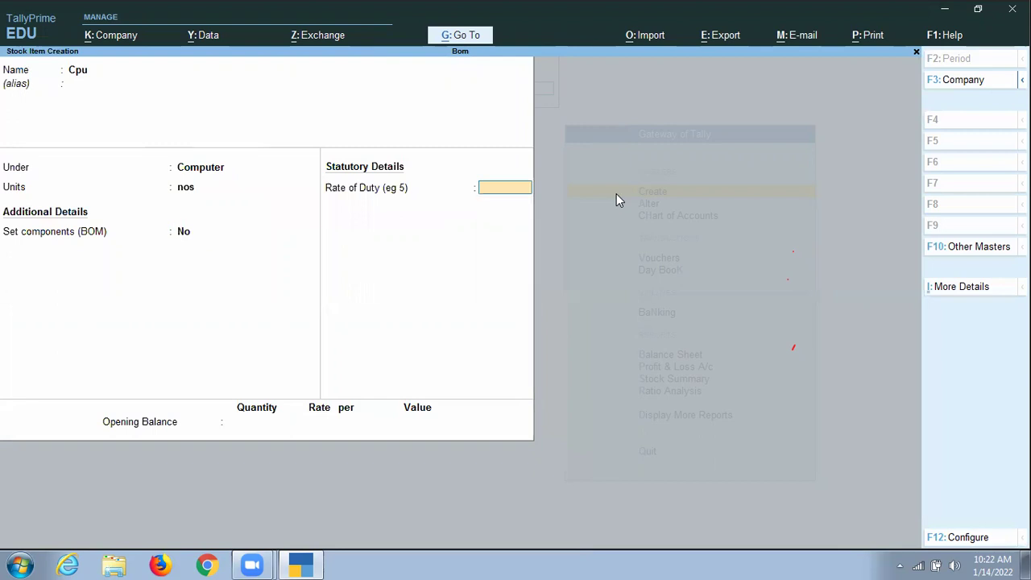
{"action": "key", "text": "Return"}
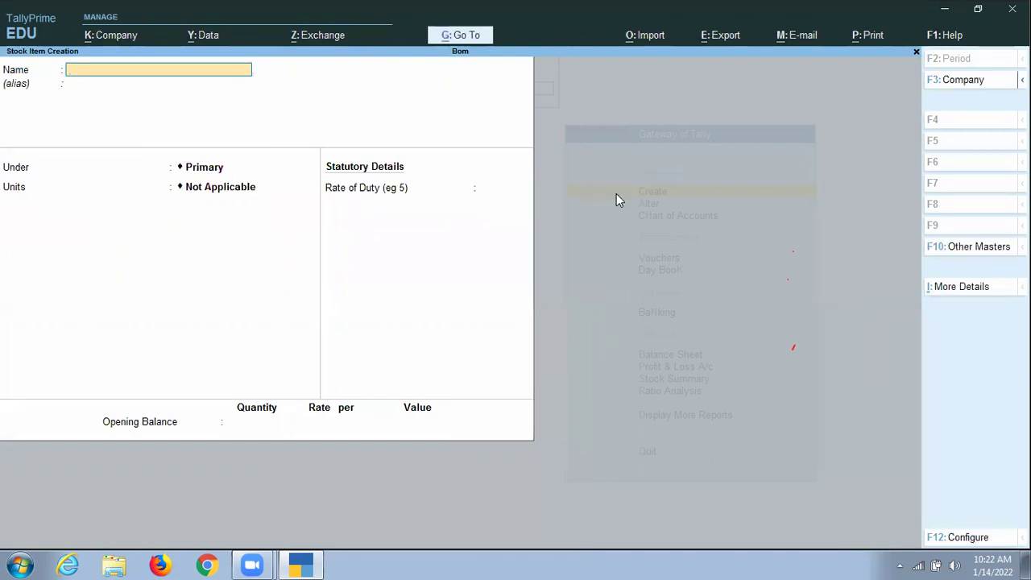
Create the stock item Monitor under the Computer group with pcs as its unit and no components
{"action": "type", "text": "Monitor"}
{"action": "key", "text": "Return"}
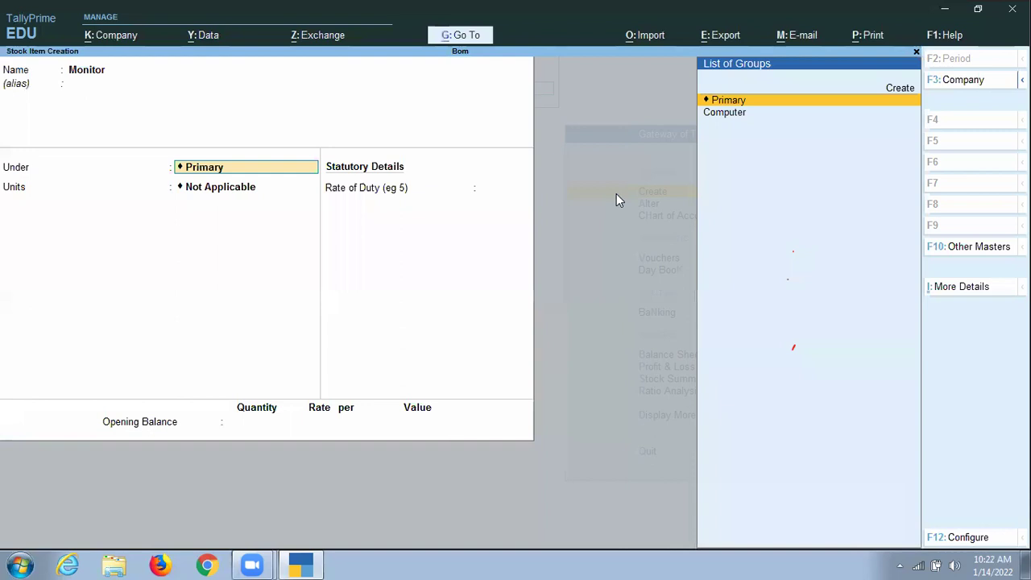
{"action": "key", "text": "Down"}
{"action": "key", "text": "Return"}
{"action": "key", "text": "Down"}
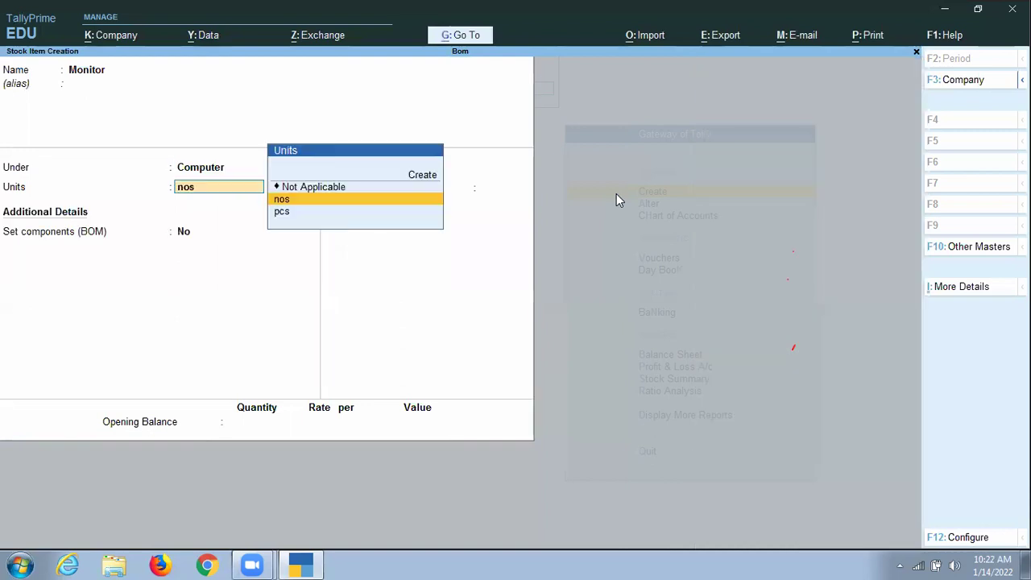
{"action": "key", "text": "Down"}
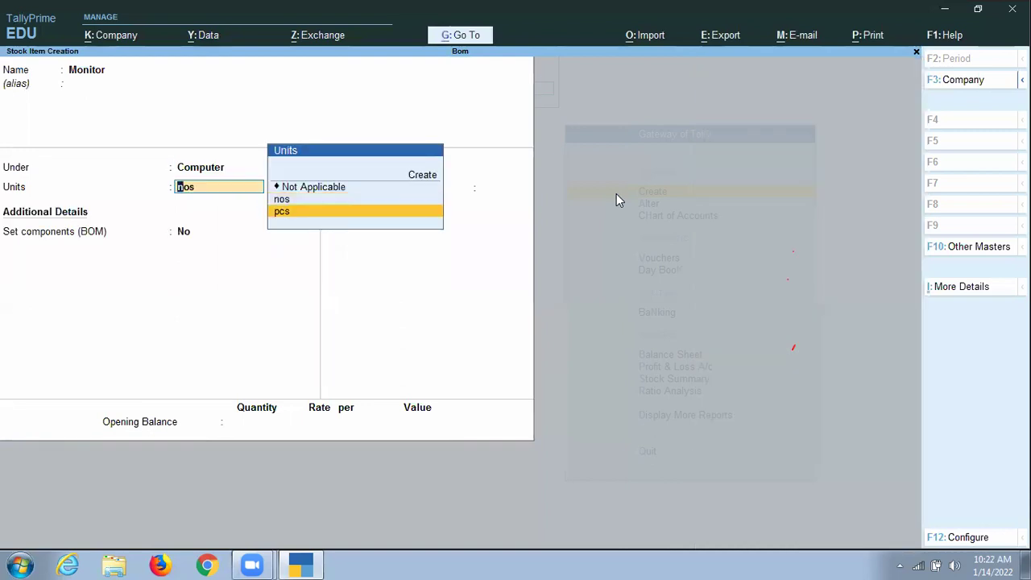
{"action": "key", "text": "Return"}
{"action": "key", "text": "Return"}
{"action": "key", "text": "Return"}
{"action": "key", "text": "Return"}
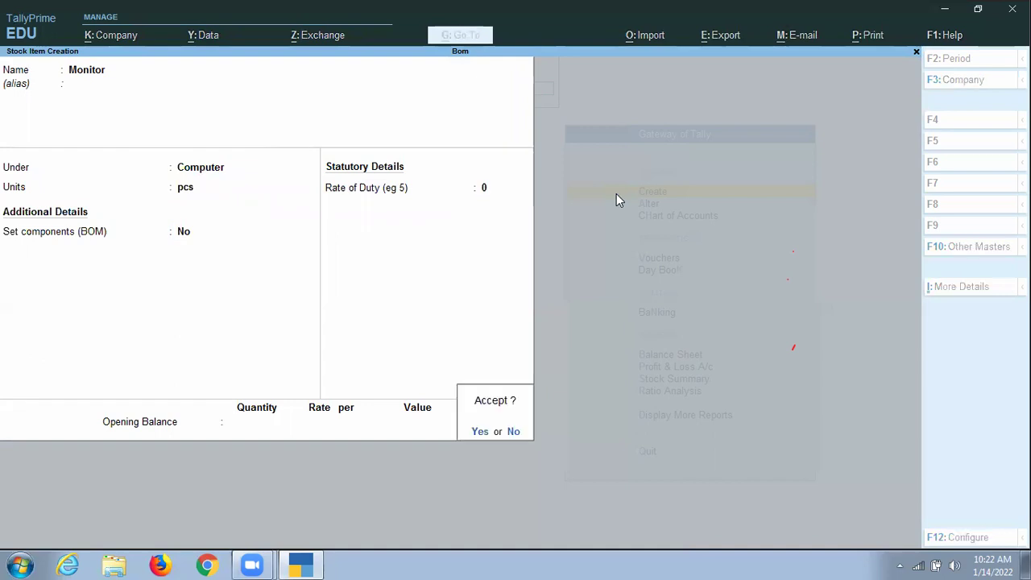
{"action": "key", "text": "Return"}
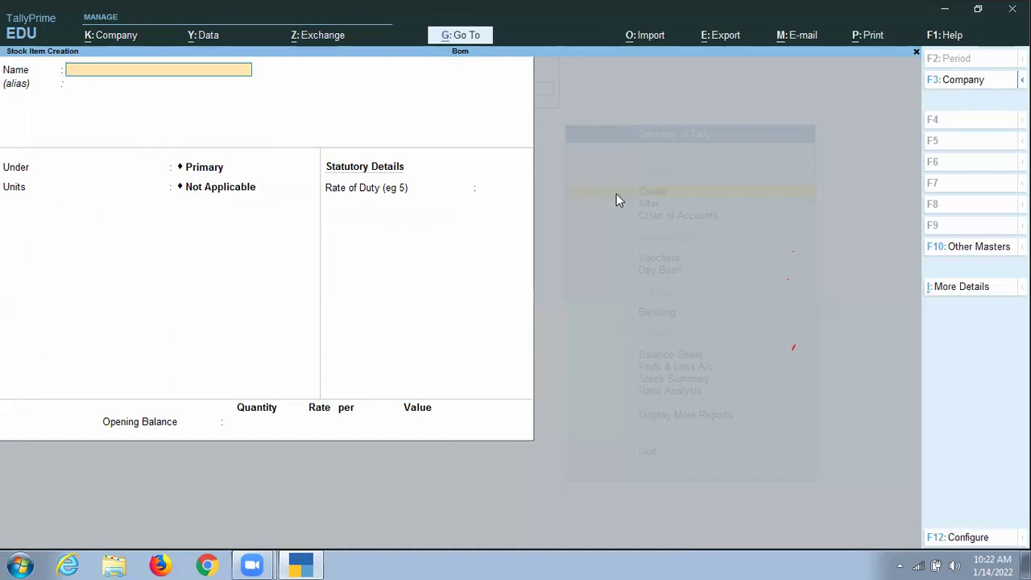
Create the stock item Keyboard under the Computer group with pcs as its unit and no components
{"action": "type", "text": "Keyboard"}
{"action": "key", "text": "Return"}
{"action": "key", "text": "Return"}
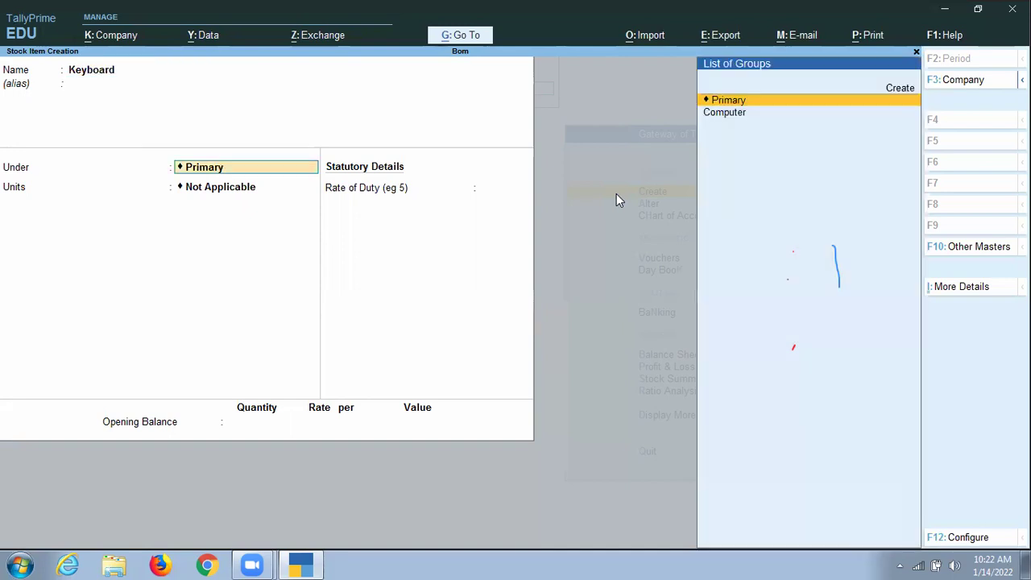
{"action": "key", "text": "Down"}
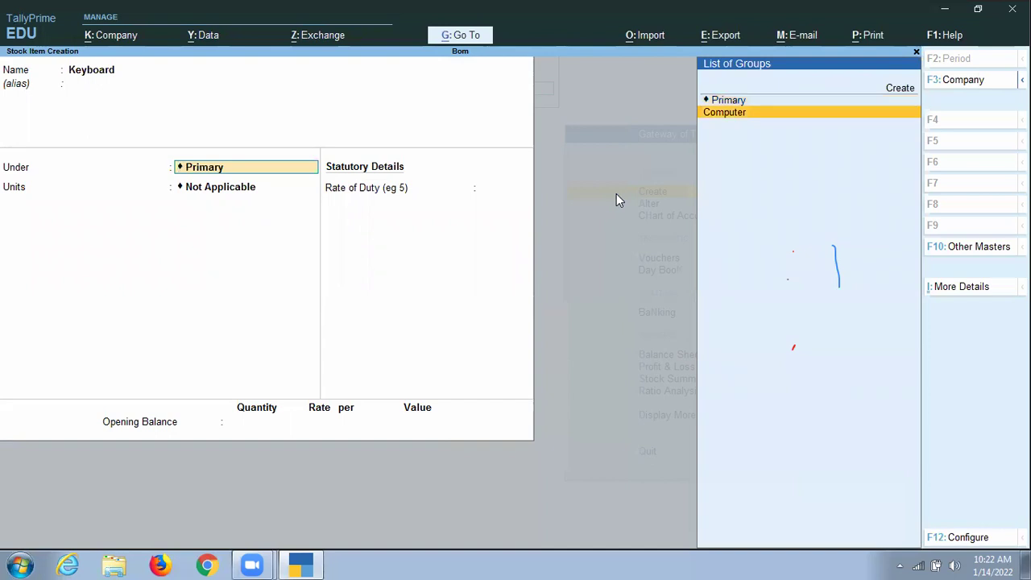
{"action": "key", "text": "Return"}
{"action": "key", "text": "Return"}
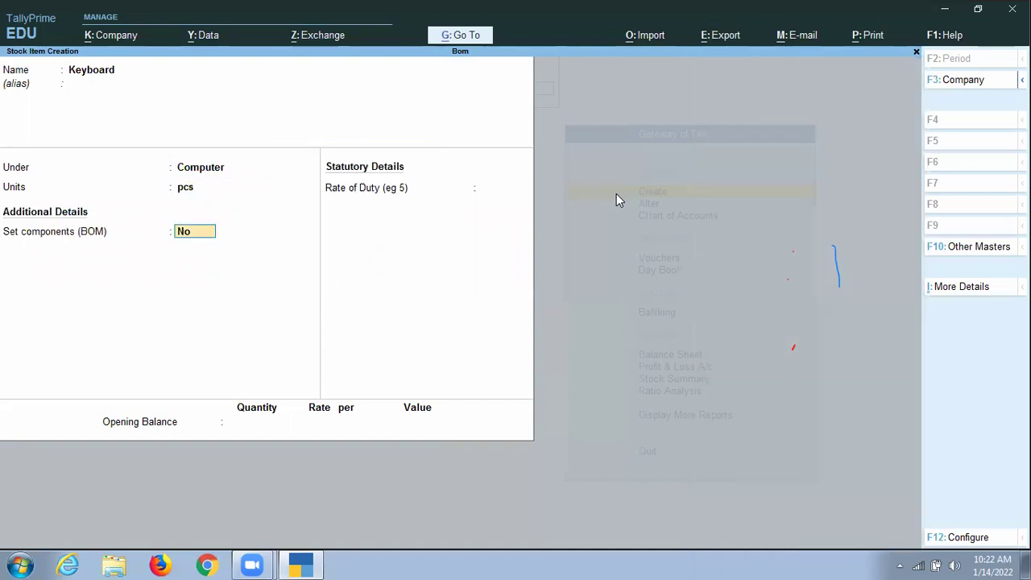
{"action": "key", "text": "Return"}
{"action": "key", "text": "Return"}
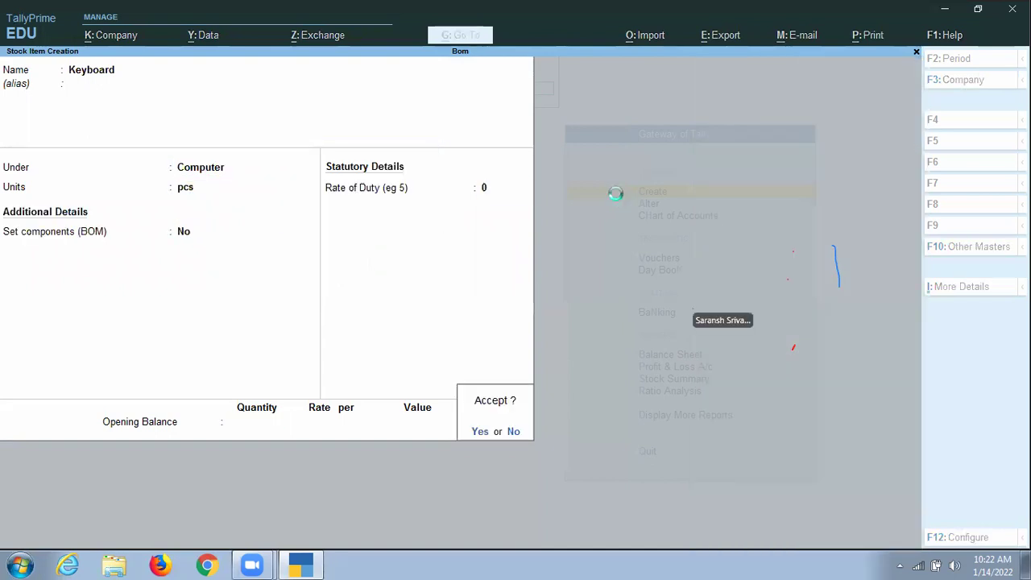
{"action": "key", "text": "Return"}
Create the stock item Mouse under Computer with pcs as its unit and no components, and leave stock item creation
{"action": "type", "text": "Mouse"}
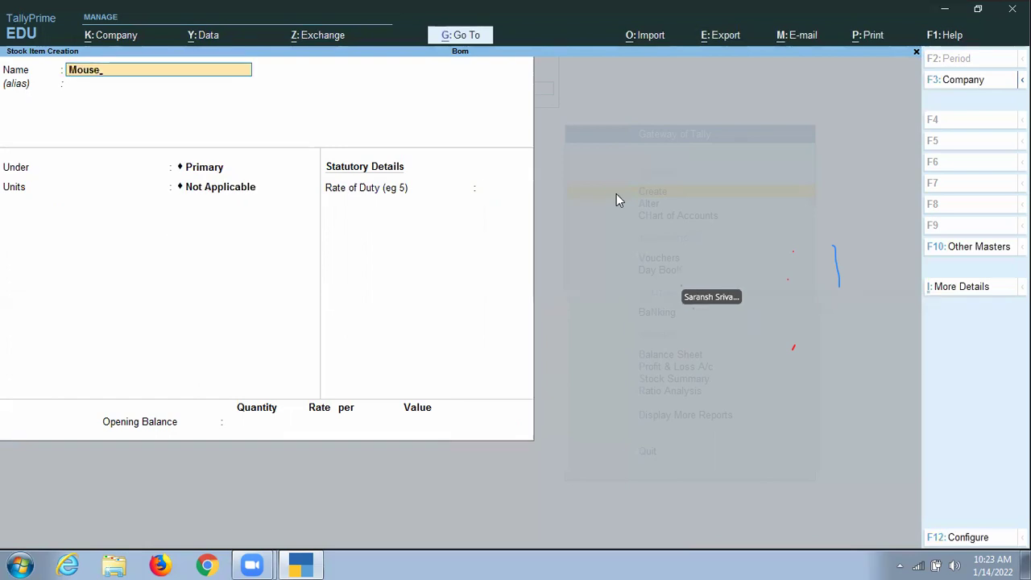
{"action": "key", "text": "Return"}
{"action": "key", "text": "Return"}
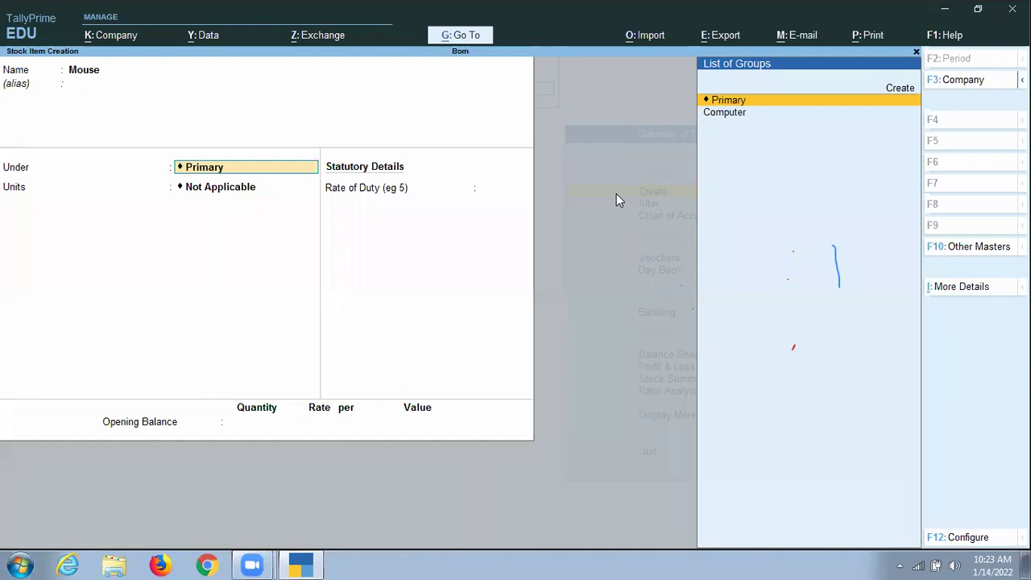
{"action": "key", "text": "Down"}
{"action": "key", "text": "Return"}
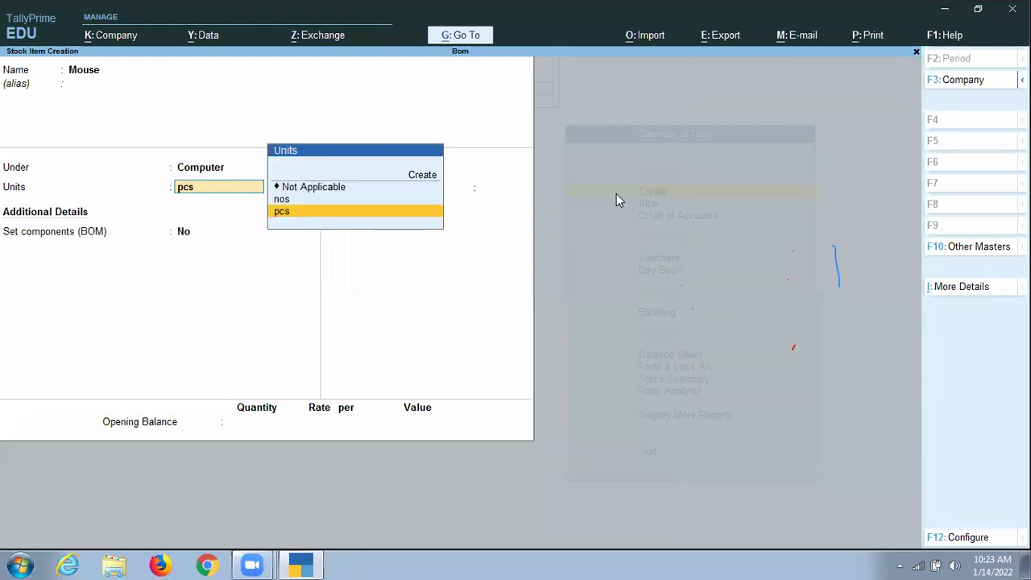
{"action": "key", "text": "Return"}
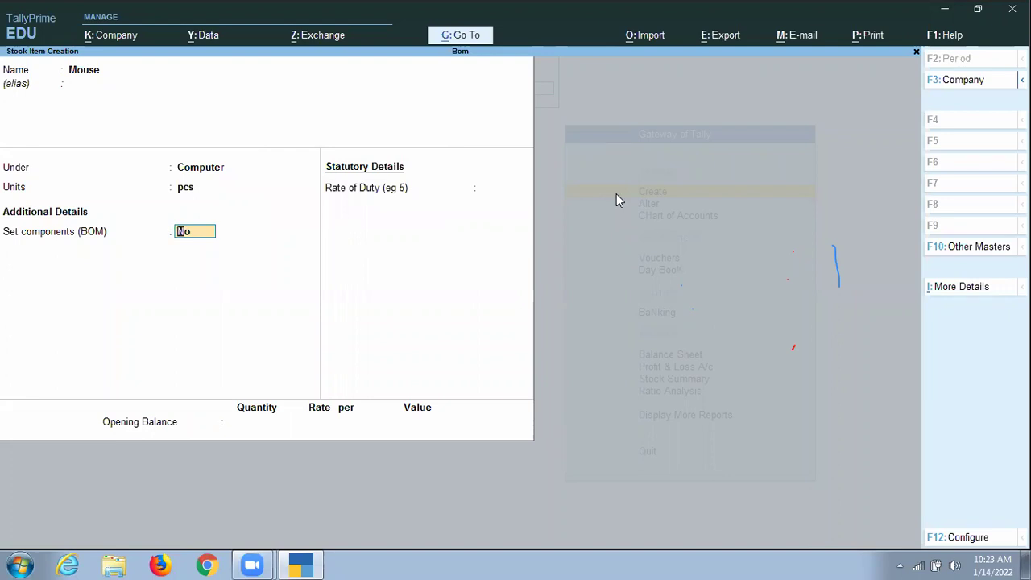
{"action": "key", "text": "Return"}
{"action": "key", "text": "Return"}
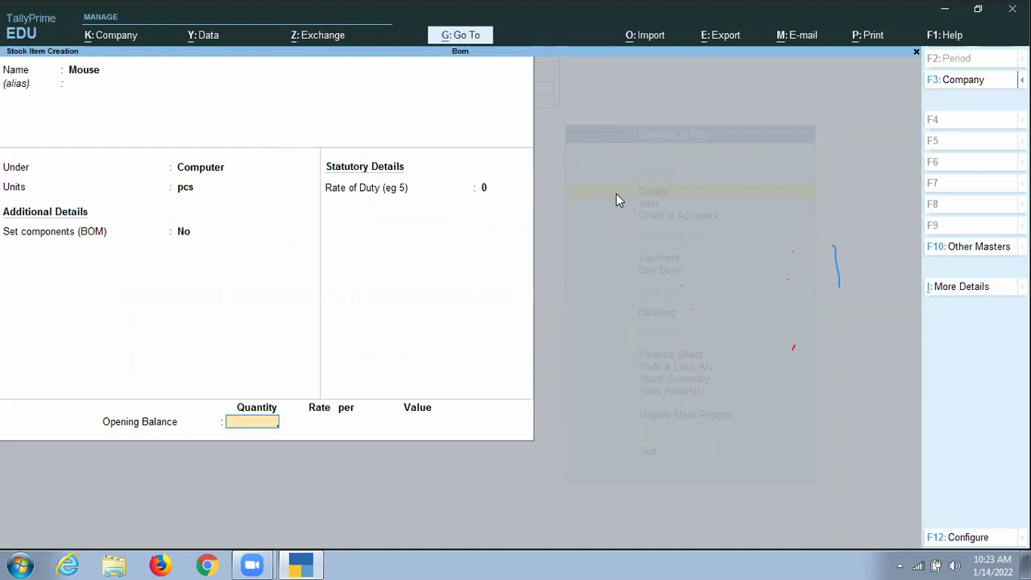
{"action": "key", "text": "Return"}
{"action": "key", "text": "Return"}
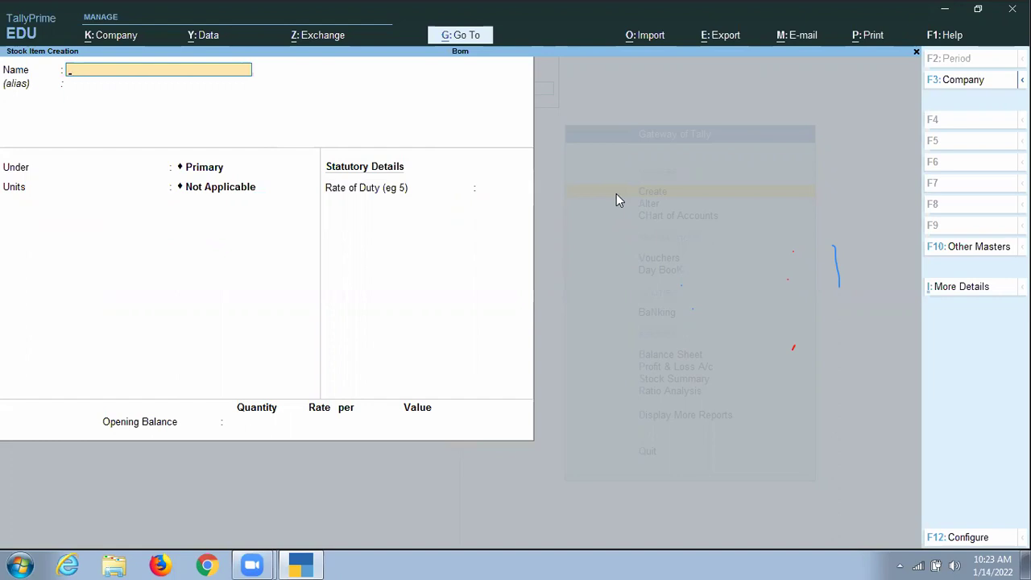
{"action": "key", "text": "Escape"}
{"action": "key", "text": "Return"}
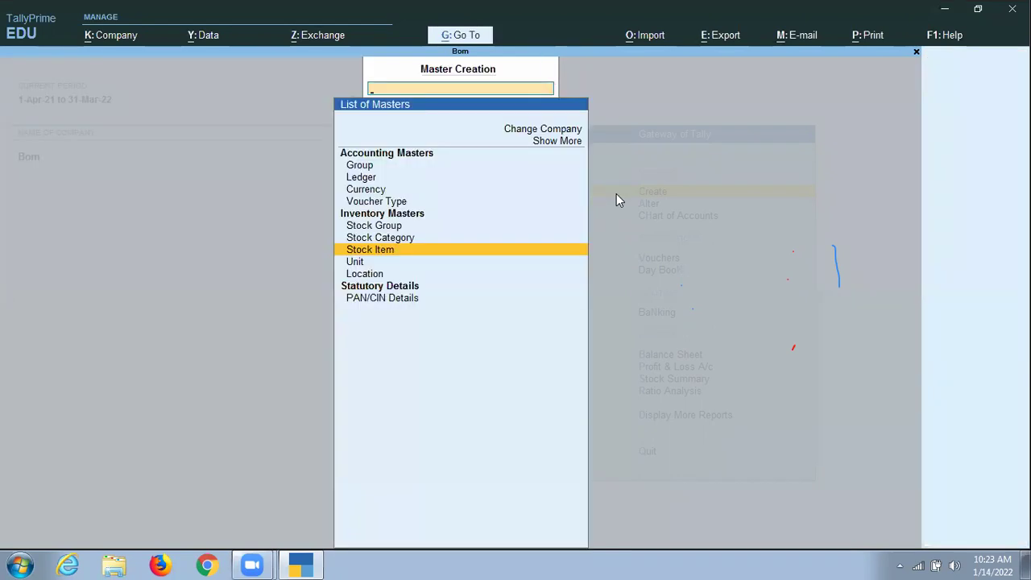
{"action": "key", "text": "Escape"}
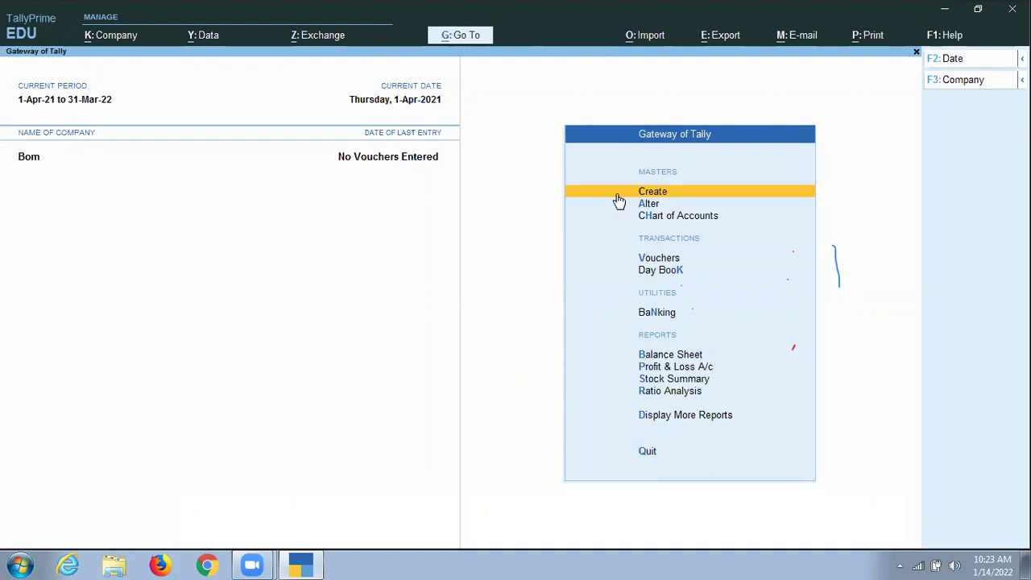
Create a ledger named Capital under Capital Account, without bill-by-bill balances, bank details or an opening balance
{"action": "left_click", "coordinate": [617, 200]}
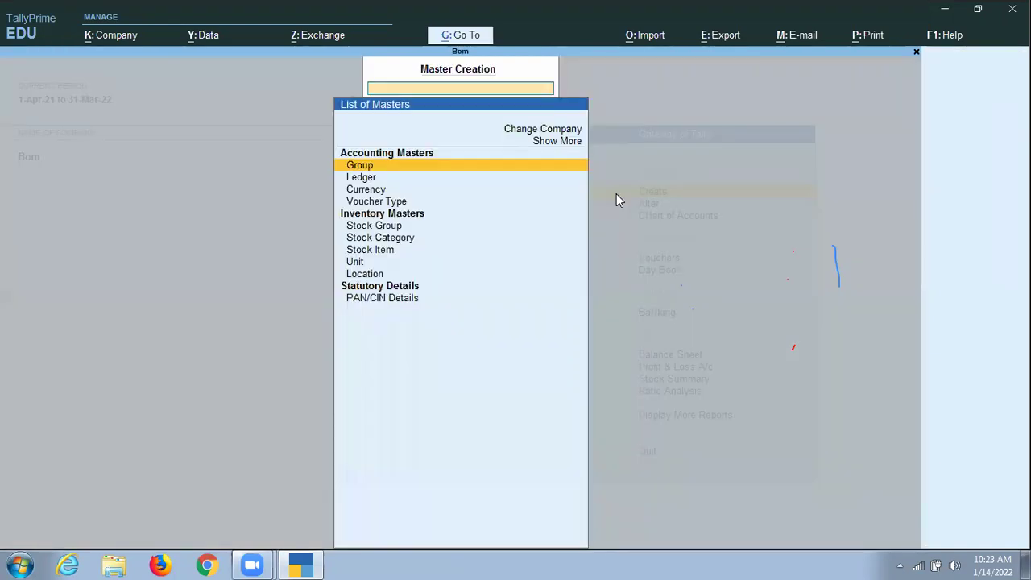
{"action": "key", "text": "Down"}
{"action": "key", "text": "Return"}
{"action": "type", "text": "Capital"}
{"action": "key", "text": "Return"}
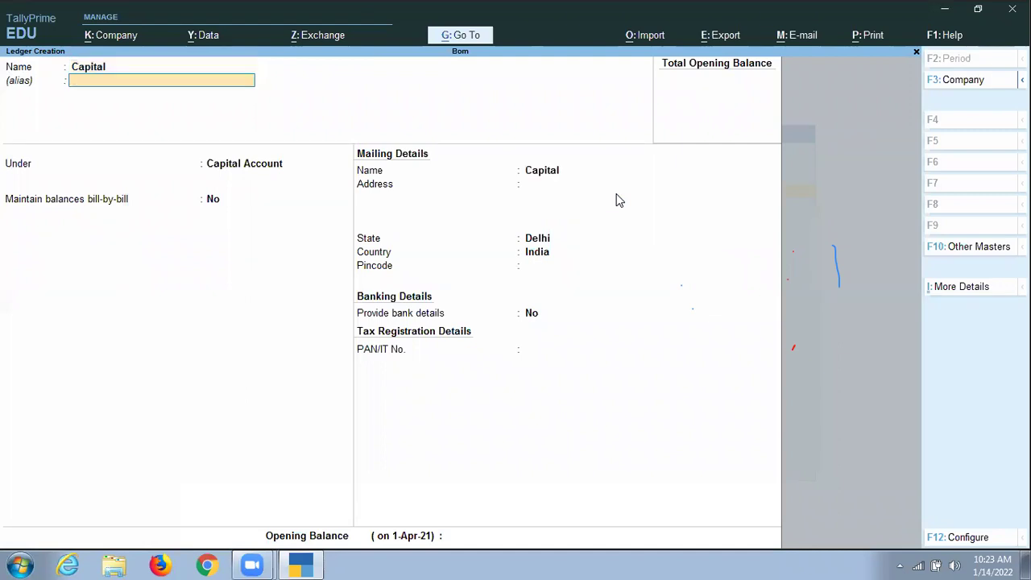
{"action": "key", "text": "Return"}
{"action": "key", "text": "Return"}
{"action": "key", "text": "Return"}
{"action": "key", "text": "Return"}
{"action": "key", "text": "Return"}
{"action": "key", "text": "Return"}
{"action": "key", "text": "Return"}
{"action": "key", "text": "Return"}
{"action": "key", "text": "Return"}
{"action": "key", "text": "Return"}
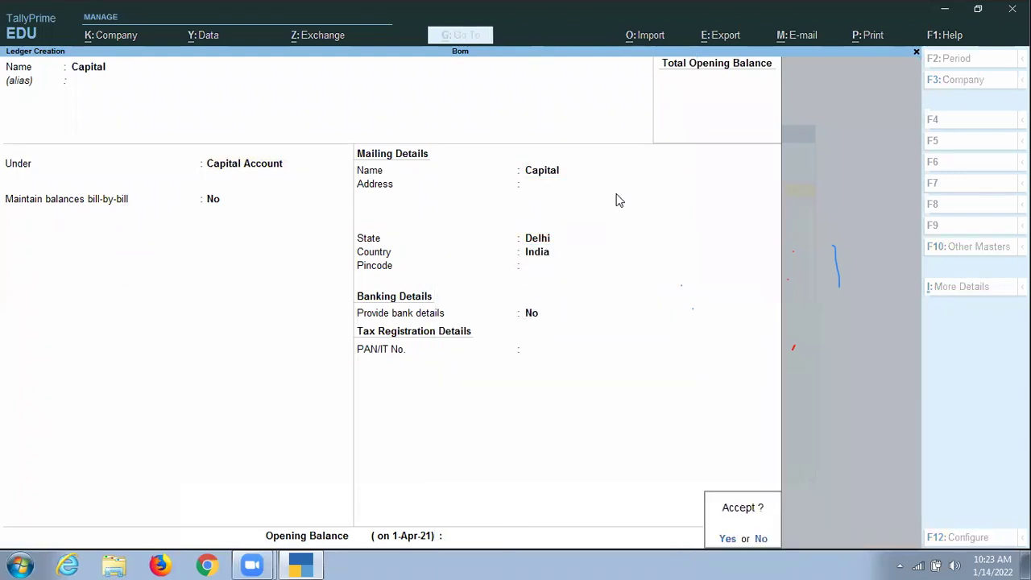
Create a ledger named Purchase under Purchase Accounts, with the ledger type Not Applicable and no opening balance
{"action": "type", "text": "Pu"}
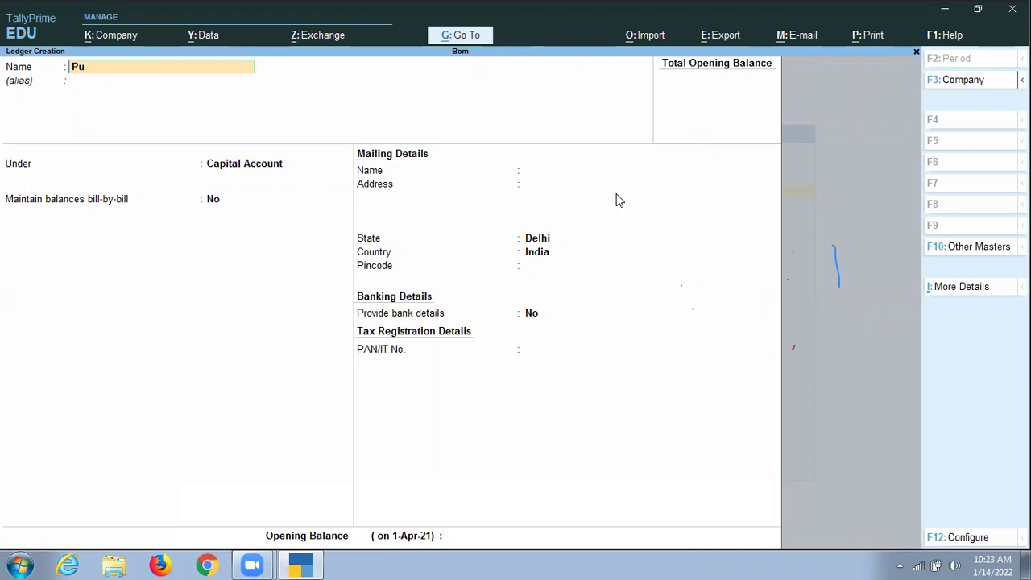
{"action": "type", "text": "rcchase"}
{"action": "key", "text": "BackSpace"}
{"action": "key", "text": "BackSpace"}
{"action": "key", "text": "BackSpace"}
{"action": "key", "text": "BackSpace"}
{"action": "key", "text": "BackSpace"}
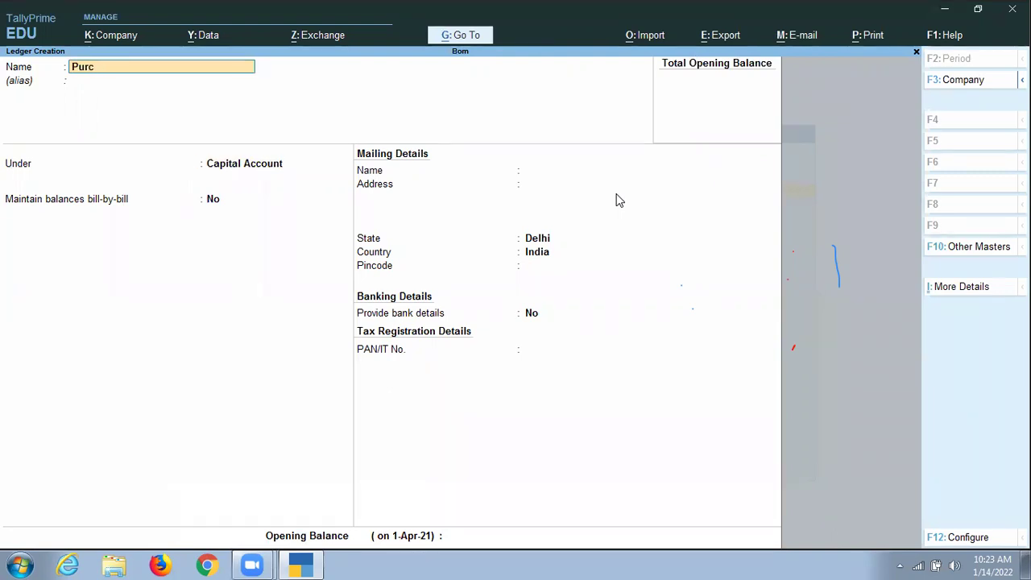
{"action": "type", "text": "hase"}
{"action": "key", "text": "Return"}
{"action": "key", "text": "Return"}
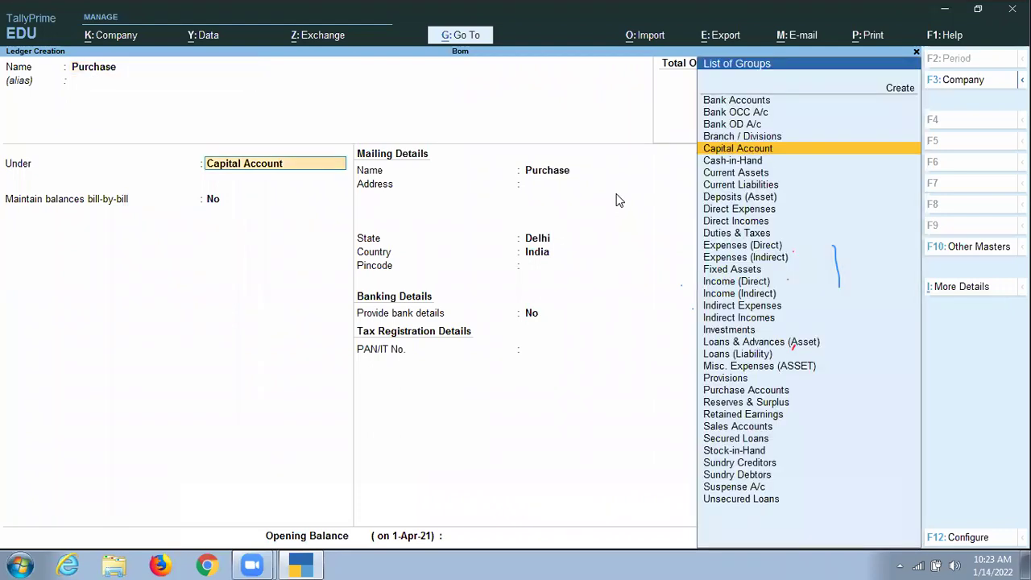
{"action": "type", "text": "P"}
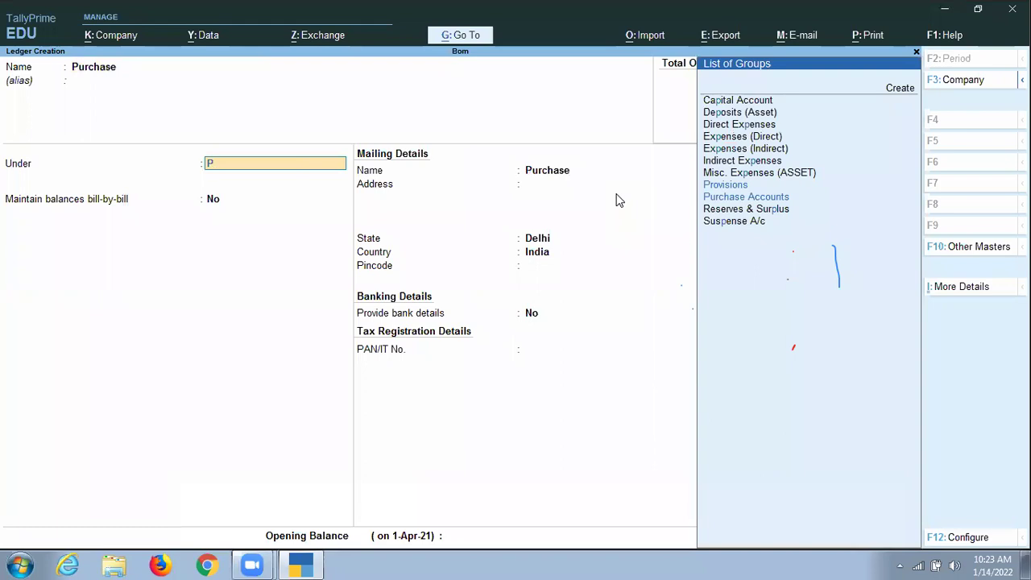
{"action": "key", "text": "Down"}
{"action": "key", "text": "Return"}
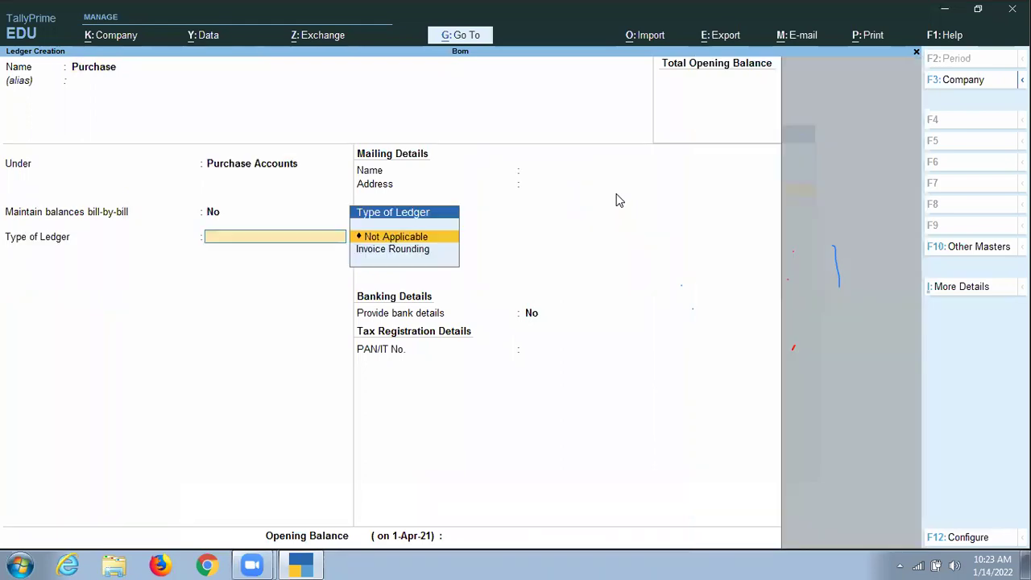
{"action": "key", "text": "Return"}
{"action": "key", "text": "Return"}
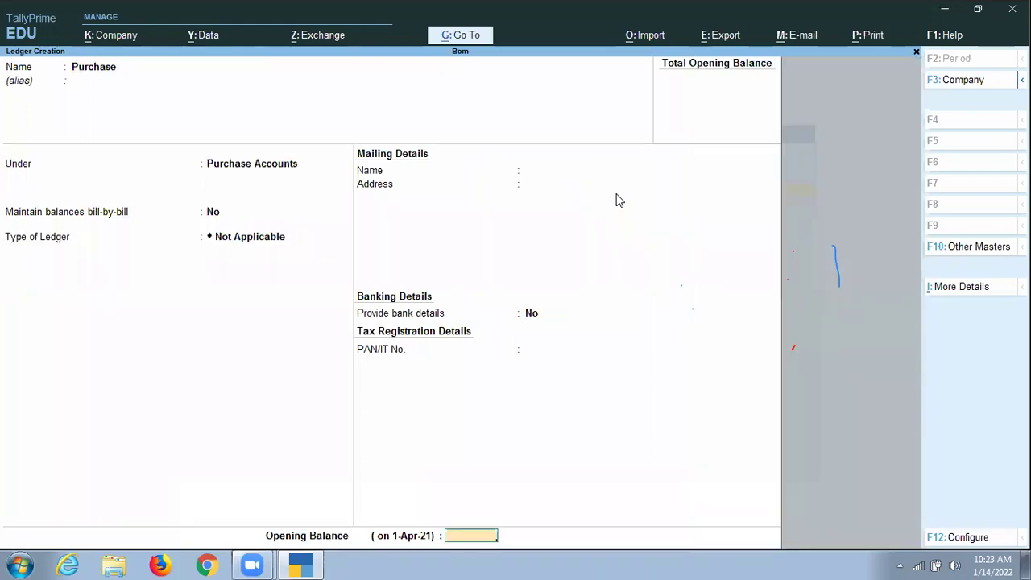
{"action": "key", "text": "Return"}
{"action": "key", "text": "Return"}
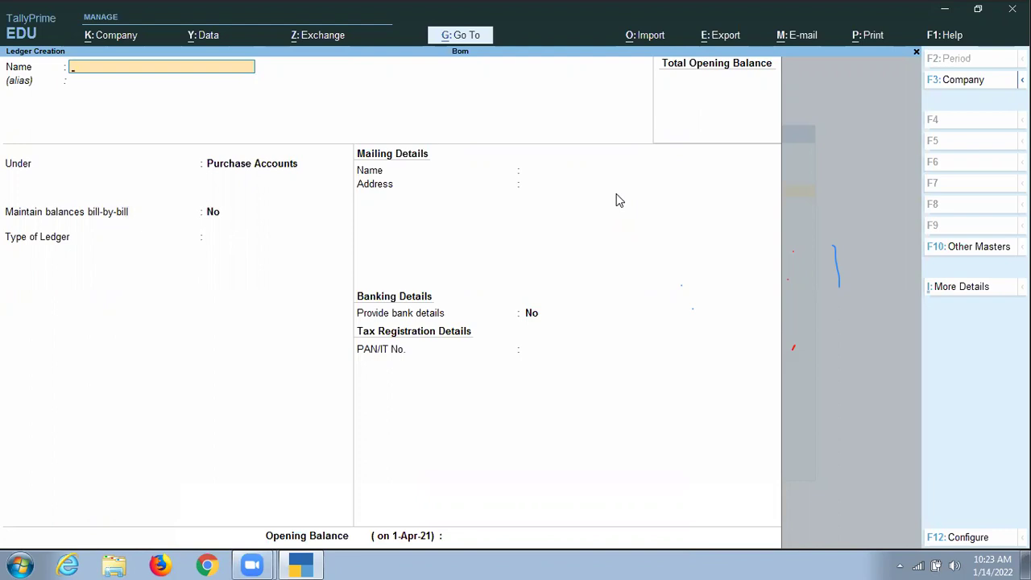
Create a ledger named Supplier under Sundry Creditors with bill-by-bill balances and no credit-days check, and return to the Gateway of Tally
{"action": "type", "text": "Supplier"}
{"action": "key", "text": "Return"}
{"action": "key", "text": "Return"}
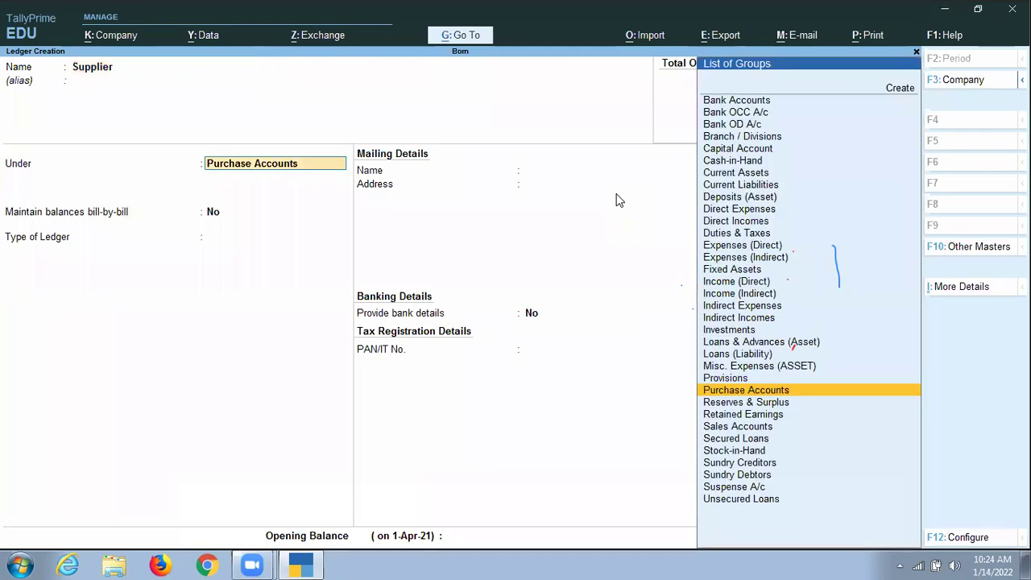
{"action": "type", "text": "S"}
{"action": "key", "text": "Down"}
{"action": "key", "text": "Down"}
{"action": "key", "text": "Down"}
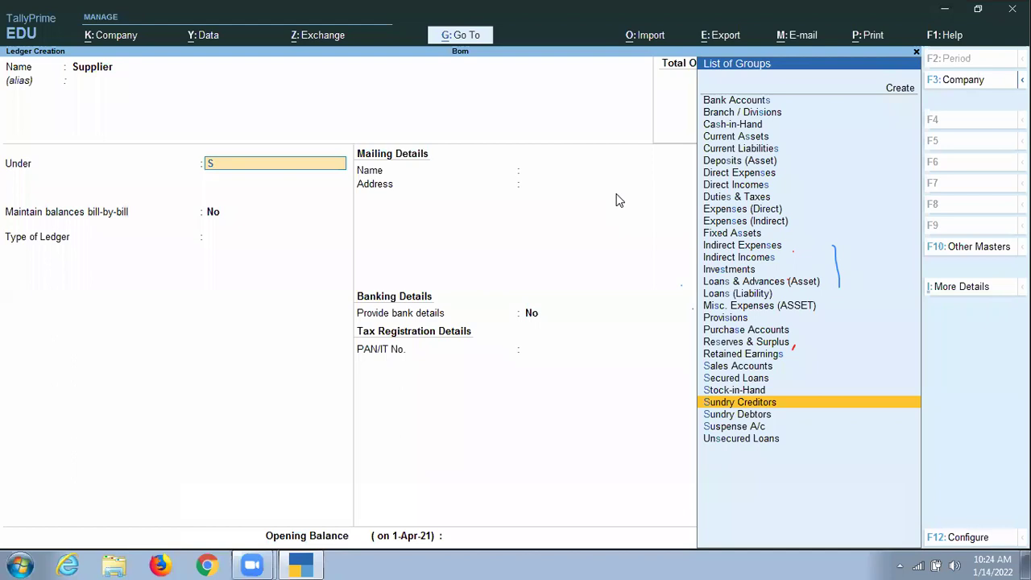
{"action": "key", "text": "Return"}
{"action": "key", "text": "Return"}
{"action": "key", "text": "Return"}
{"action": "key", "text": "Return"}
{"action": "key", "text": "Return"}
{"action": "key", "text": "Return"}
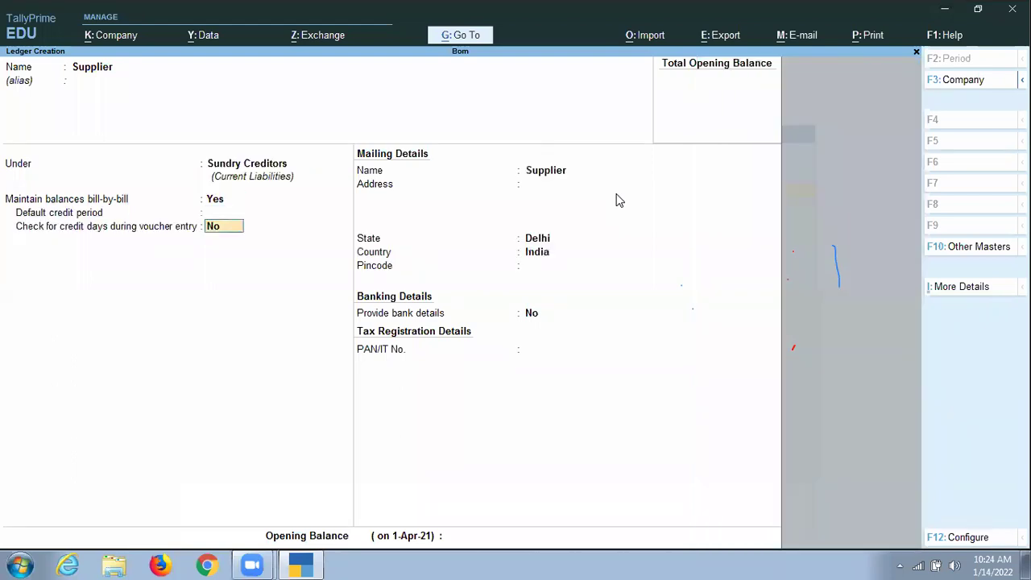
{"action": "key", "text": "Return"}
{"action": "key", "text": "Return"}
{"action": "key", "text": "Return"}
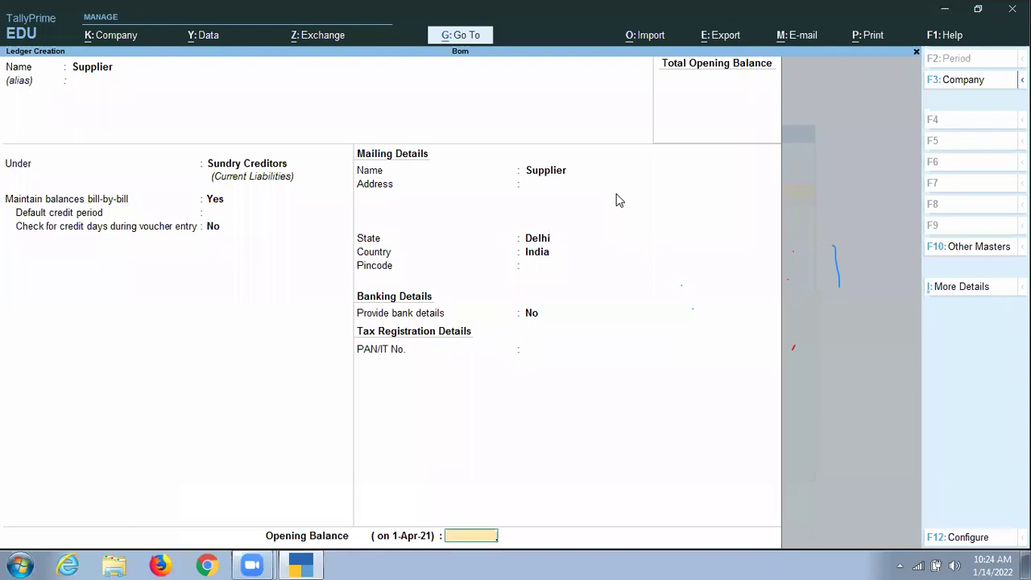
{"action": "key", "text": "Return"}
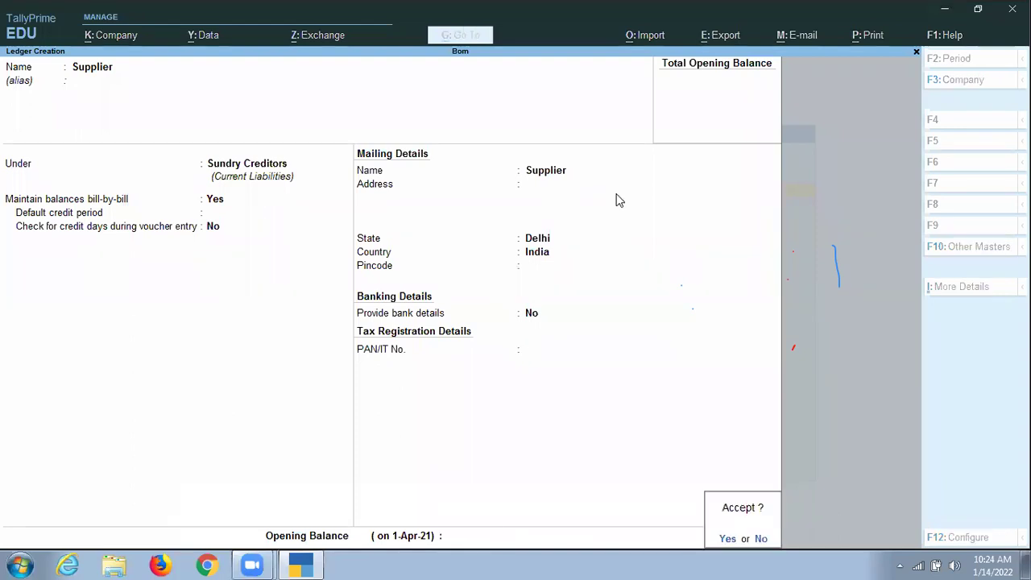
{"action": "key", "text": "Return"}
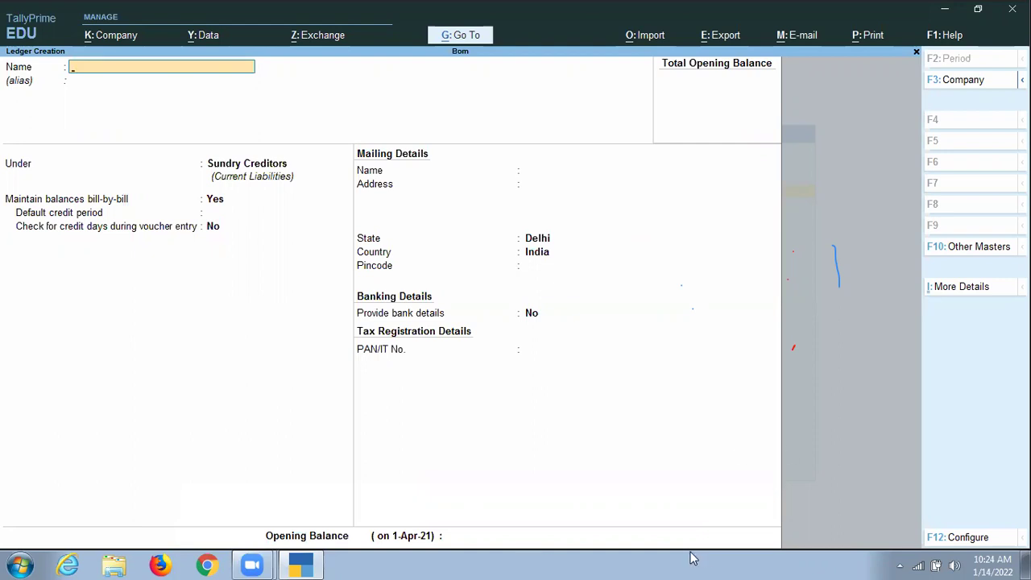
{"action": "left_click", "coordinate": [851, 453]}
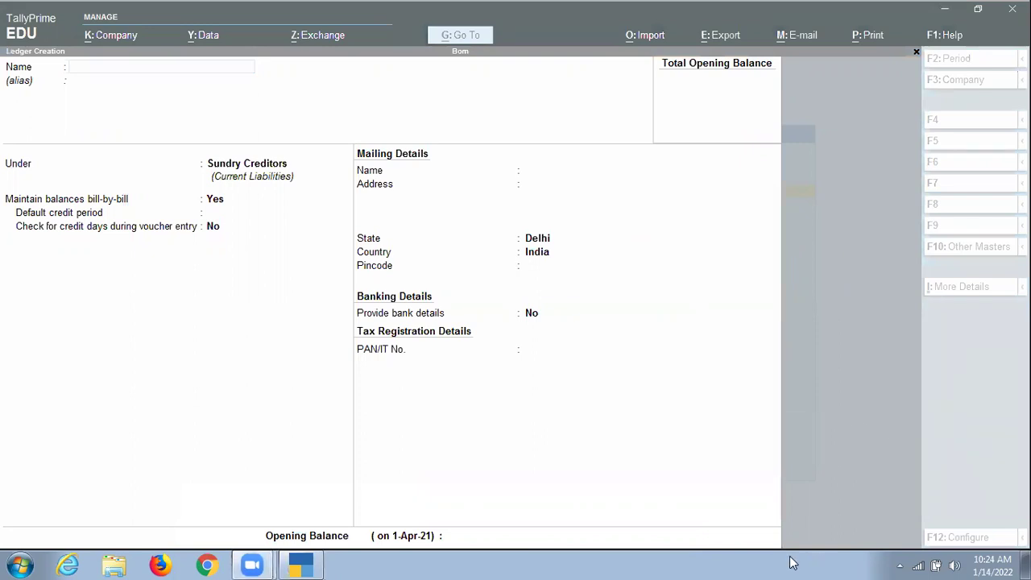
{"action": "left_click", "coordinate": [846, 394]}
{"action": "key", "text": "Escape"}
{"action": "key", "text": "Return"}
{"action": "key", "text": "Escape"}
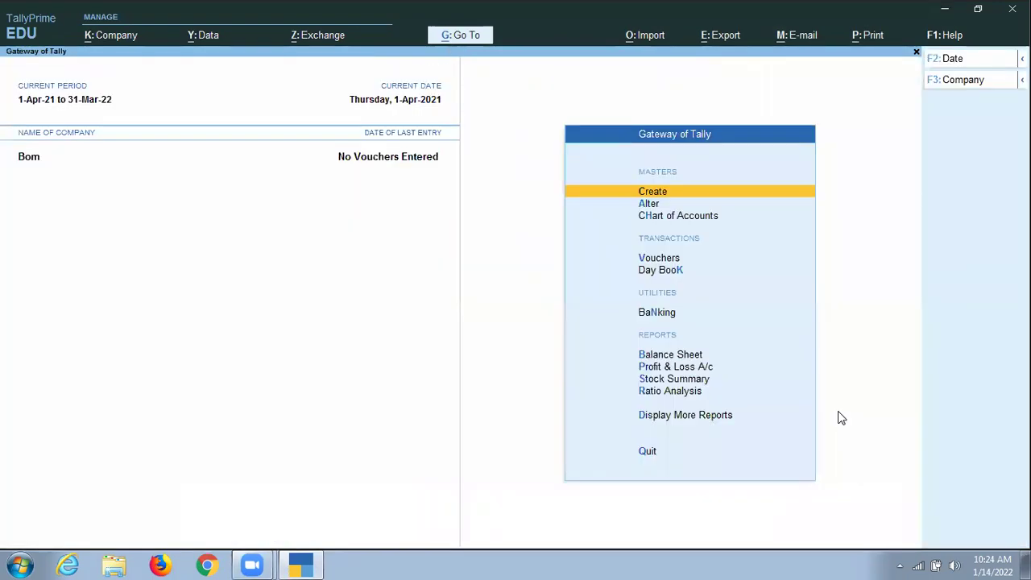
Start a receipt voucher and credit the Capital ledger with 5,00,000
{"action": "key", "text": "Down"}
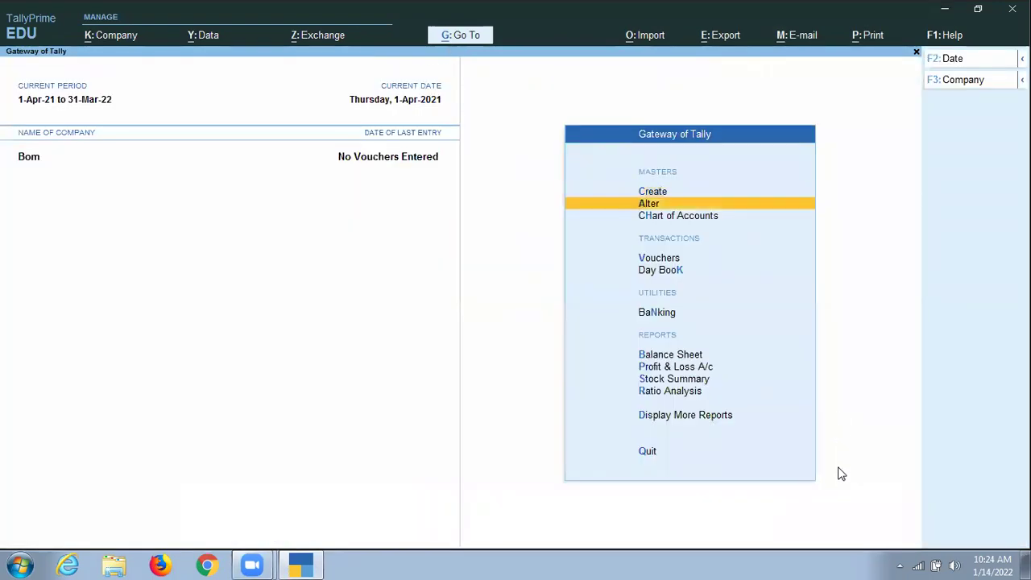
{"action": "key", "text": "Down"}
{"action": "key", "text": "Down"}
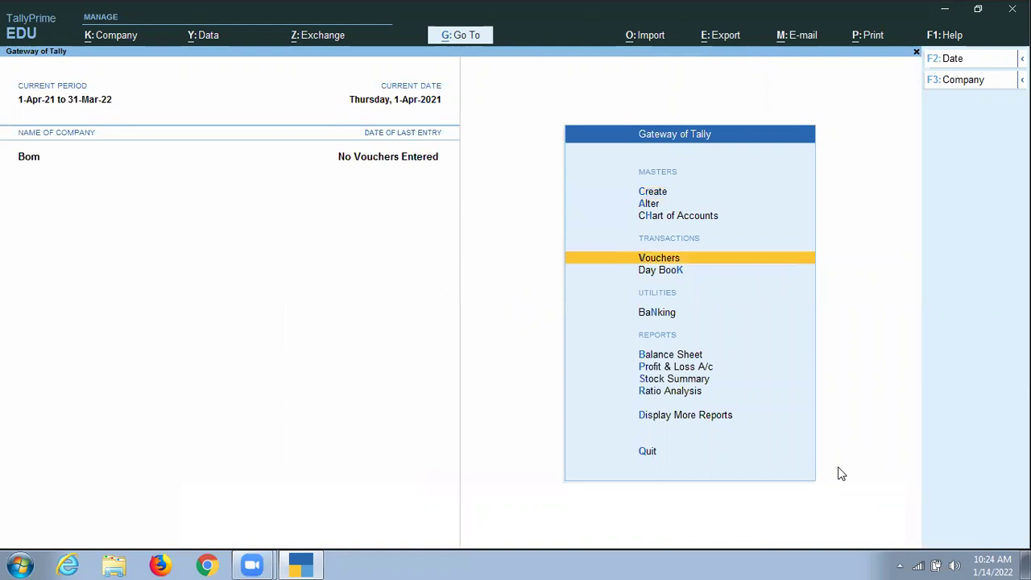
{"action": "key", "text": "Return"}
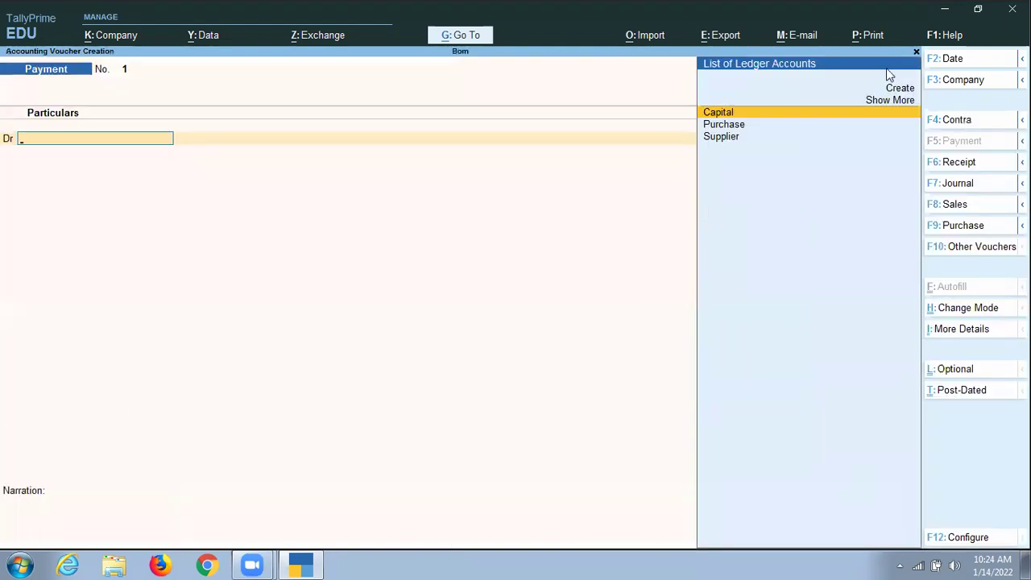
{"action": "left_click", "coordinate": [948, 163]}
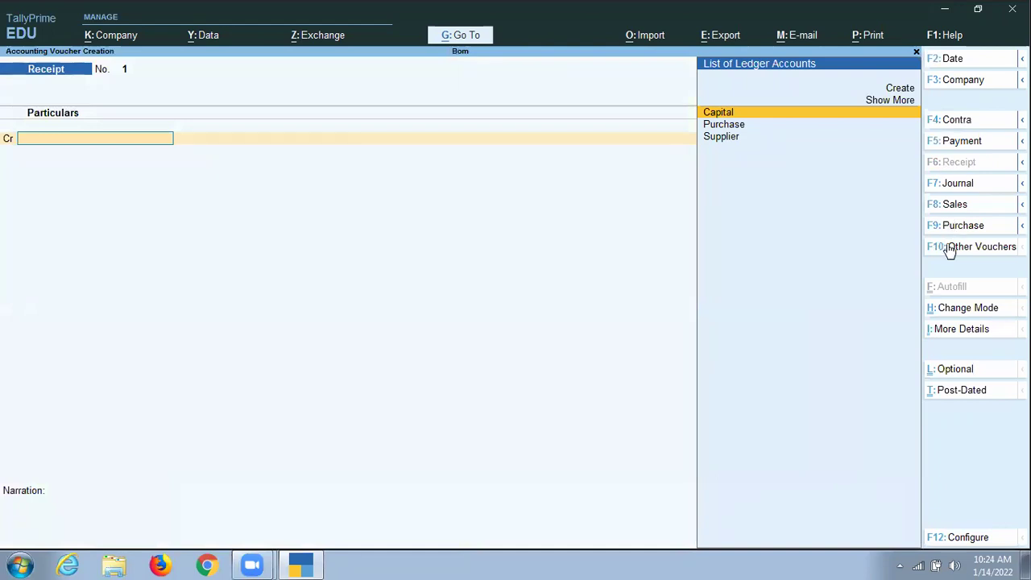
{"action": "key", "text": "Return"}
{"action": "type", "text": "5"}
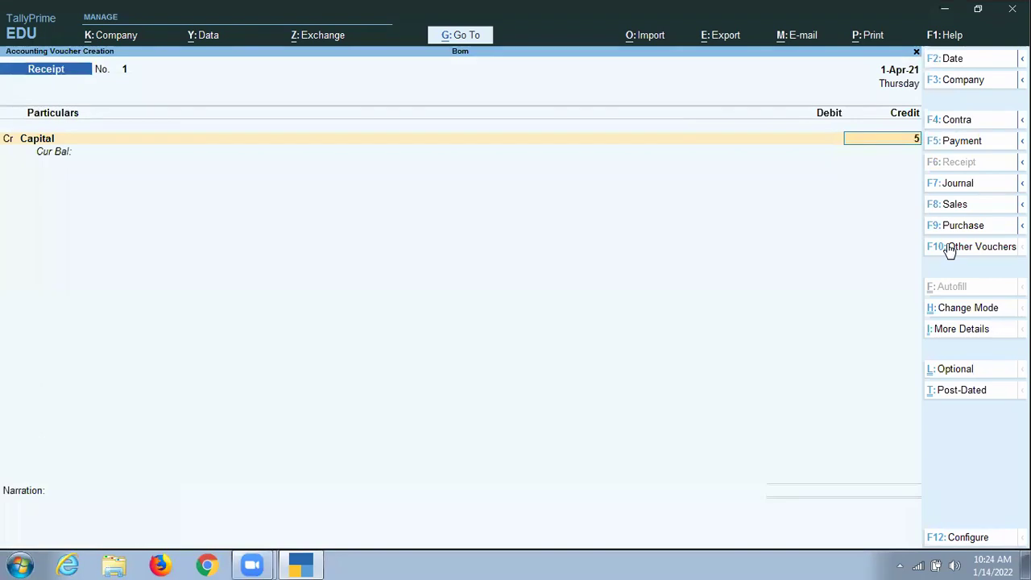
{"action": "type", "text": "00000"}
{"action": "key", "text": "Return"}
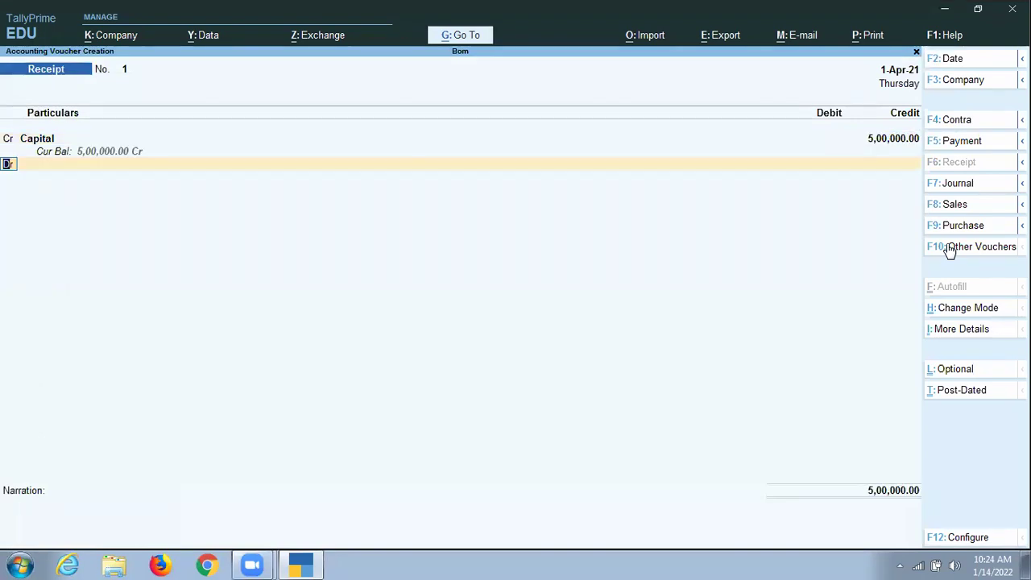
Debit Cash for the full receipt amount, leave the narration blank and save the receipt voucher
{"action": "key", "text": "Return"}
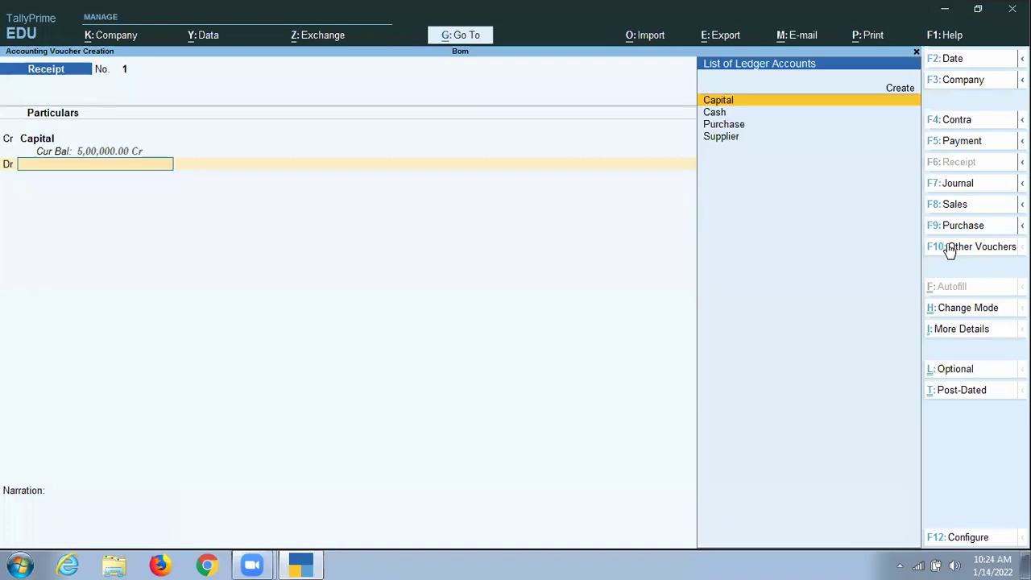
{"action": "key", "text": "Down"}
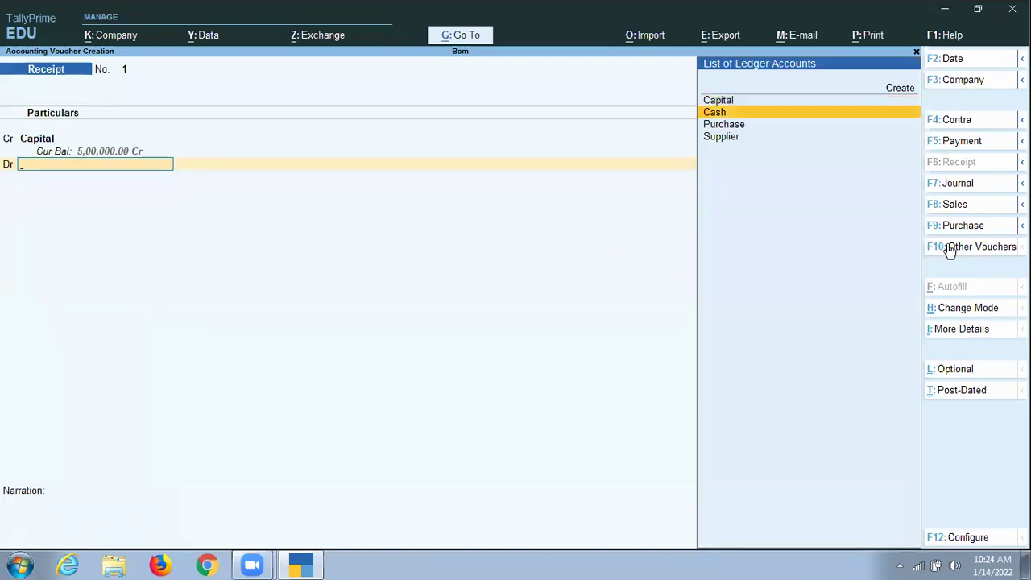
{"action": "key", "text": "Return"}
{"action": "key", "text": "Return"}
{"action": "key", "text": "Return"}
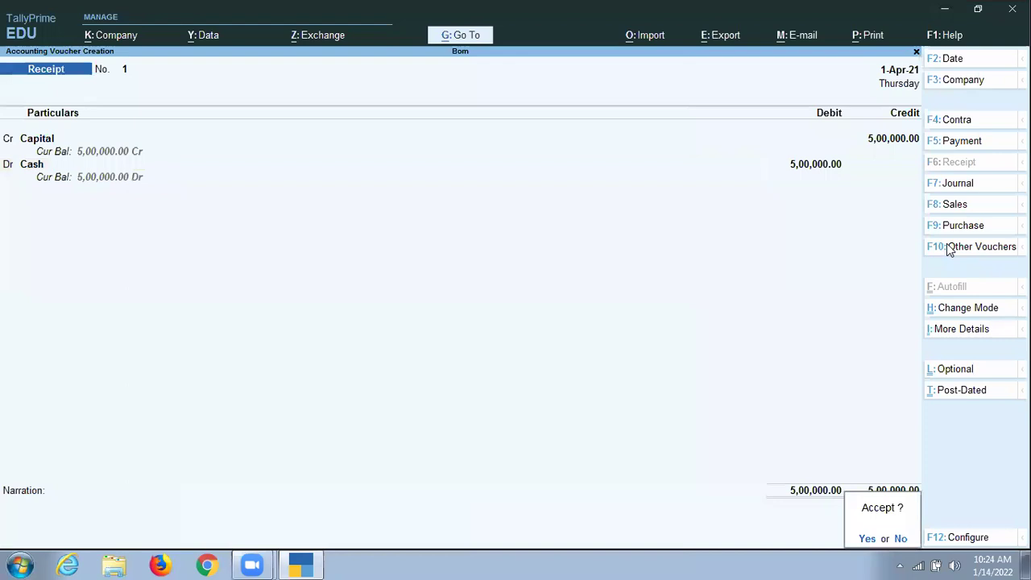
{"action": "key", "text": "Return"}
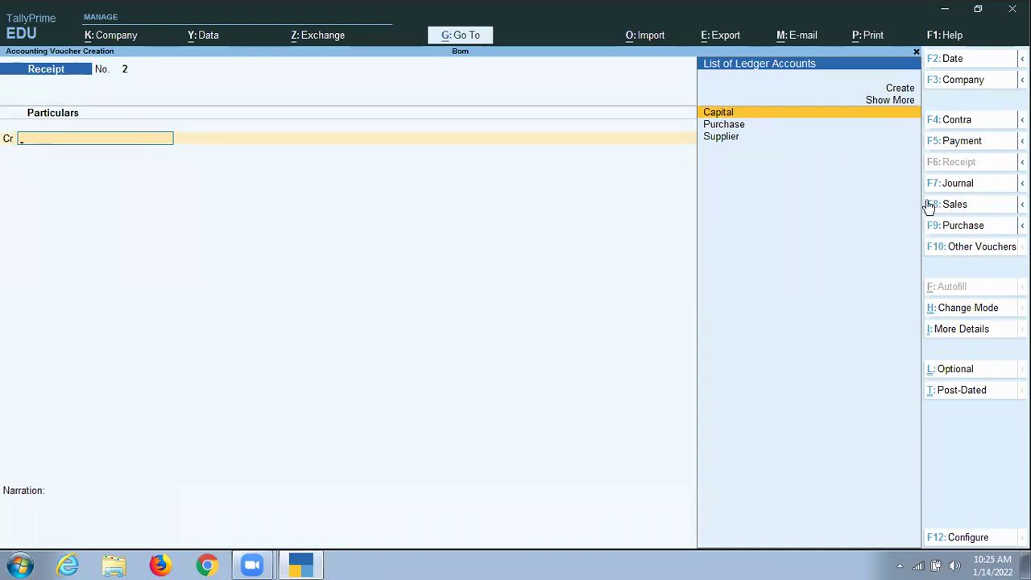
Start a purchase voucher with supplier invoice number 001 dated 1-Apr-21
{"action": "left_click", "coordinate": [959, 226]}
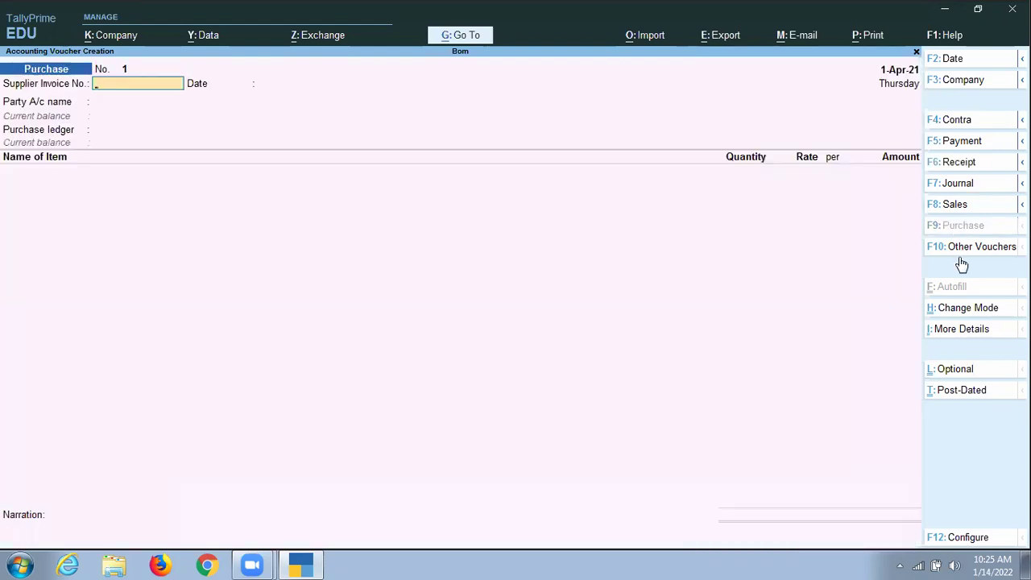
{"action": "type", "text": "001"}
{"action": "key", "text": "Return"}
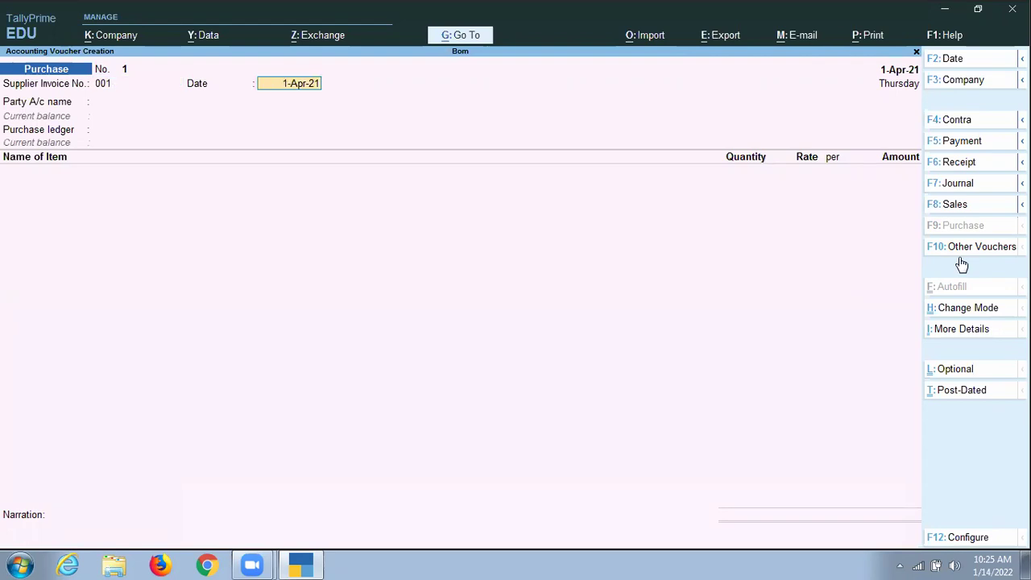
{"action": "key", "text": "Return"}
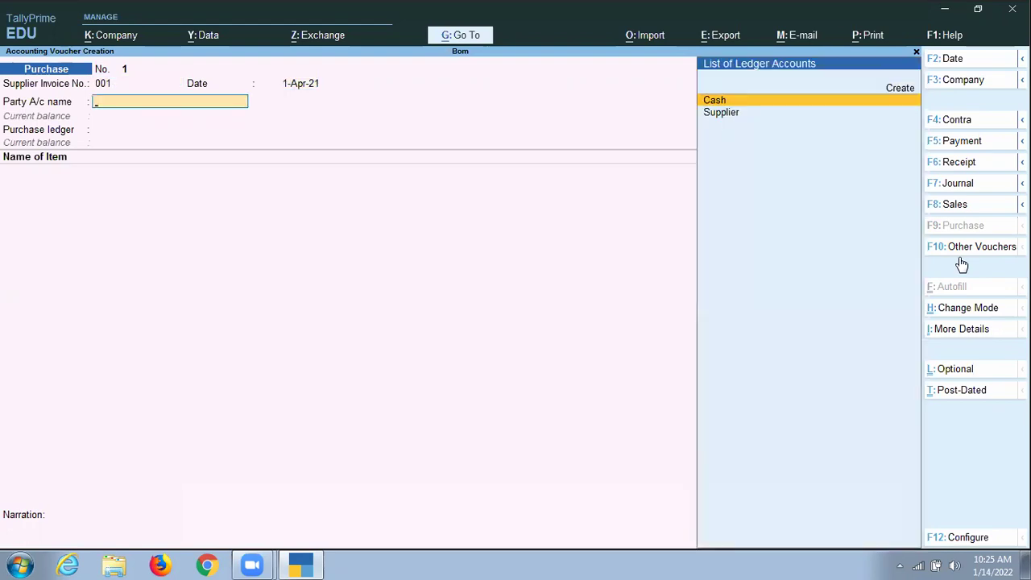
Choose Supplier as the party account, accept its default party details and select Purchase as the purchase ledger
{"action": "key", "text": "Down"}
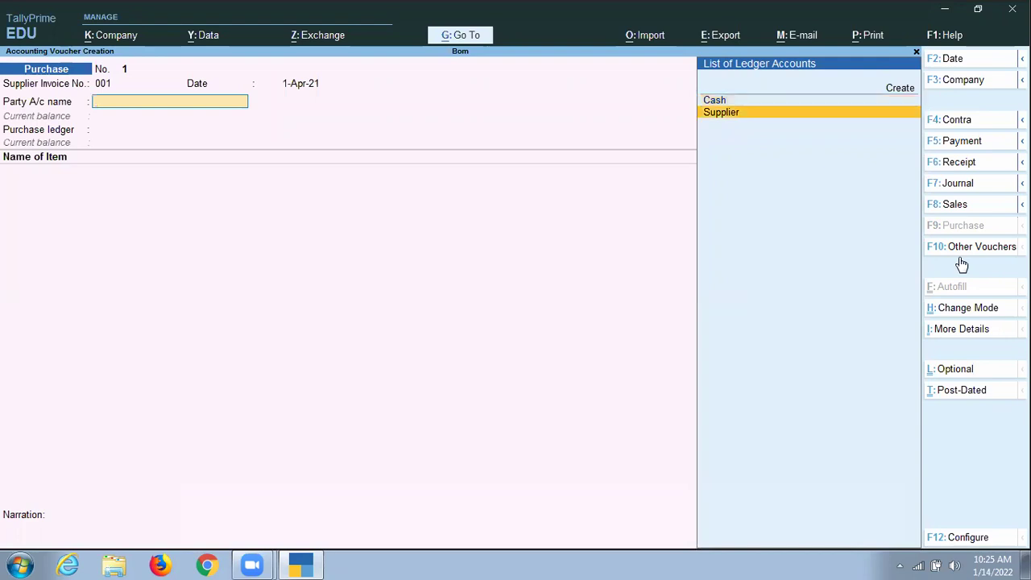
{"action": "key", "text": "Return"}
{"action": "key", "text": "Return"}
{"action": "key", "text": "Return"}
{"action": "key", "text": "Return"}
{"action": "key", "text": "Return"}
{"action": "key", "text": "Return"}
{"action": "key", "text": "Return"}
{"action": "key", "text": "Return"}
{"action": "key", "text": "Return"}
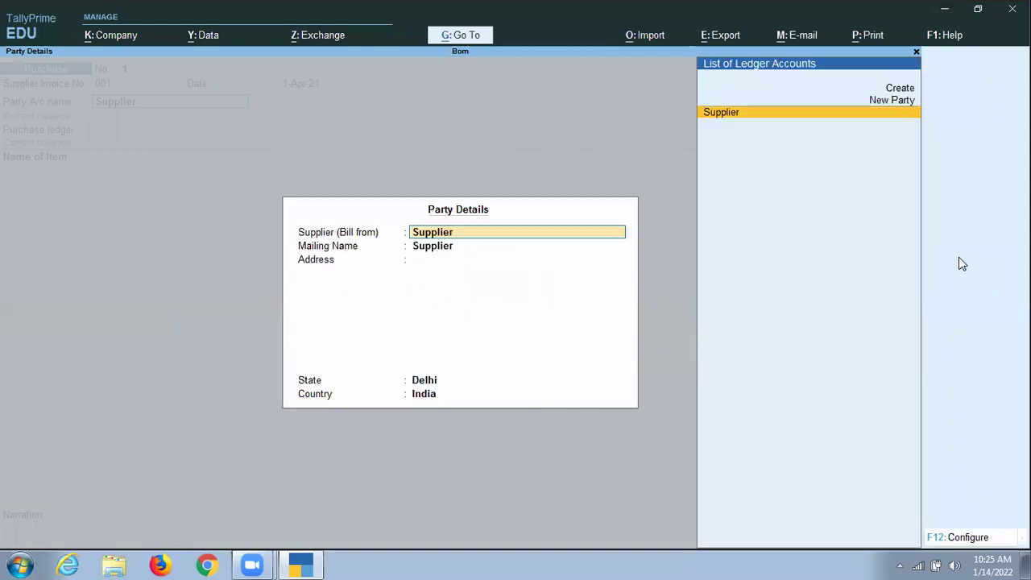
{"action": "key", "text": "Return"}
{"action": "key", "text": "Return"}
{"action": "key", "text": "Return"}
{"action": "key", "text": "Return"}
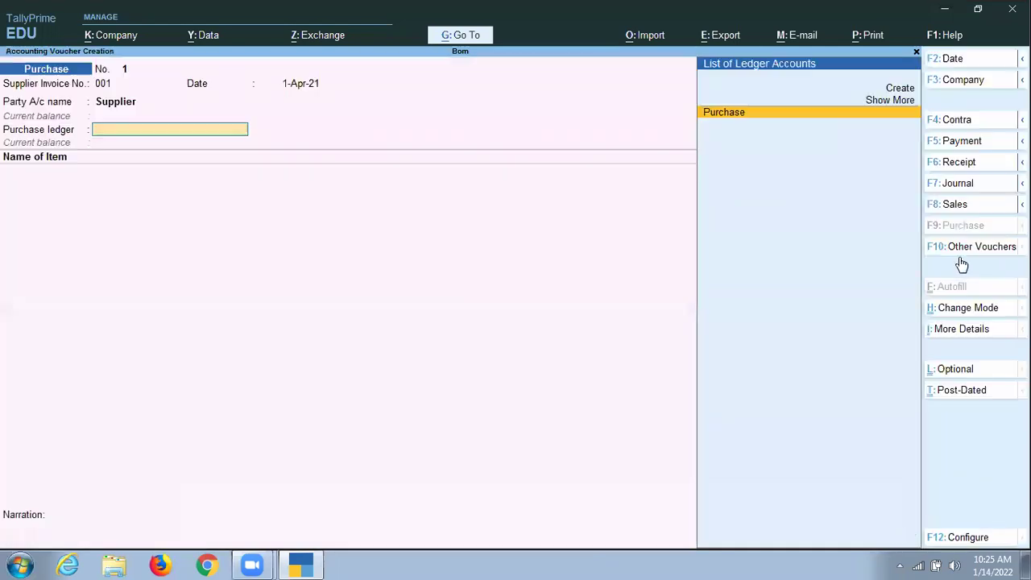
{"action": "key", "text": "Return"}
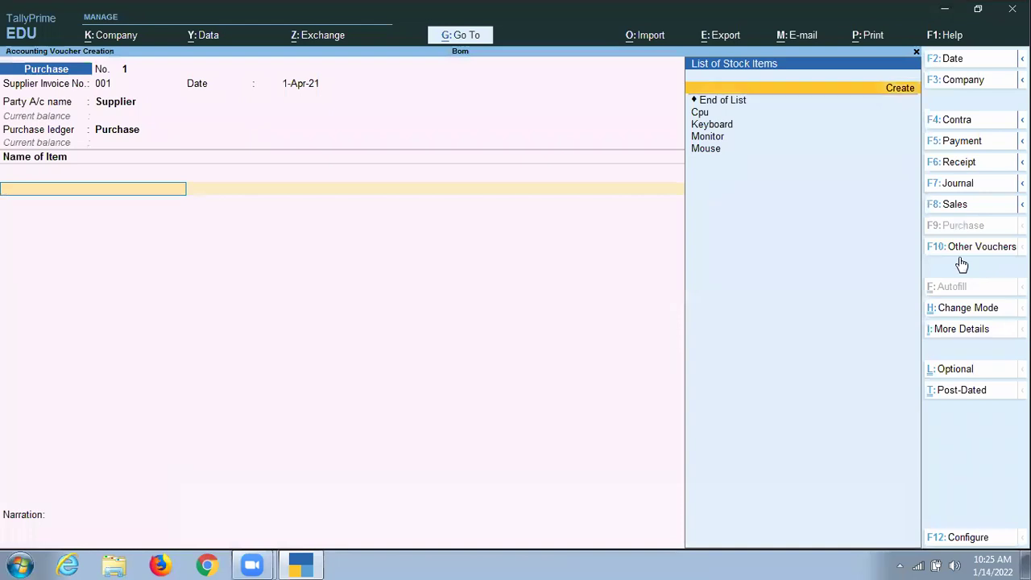
Add the item Cpu to the purchase voucher with quantity 100 nos at a rate of 2,200
{"action": "key", "text": "Return"}
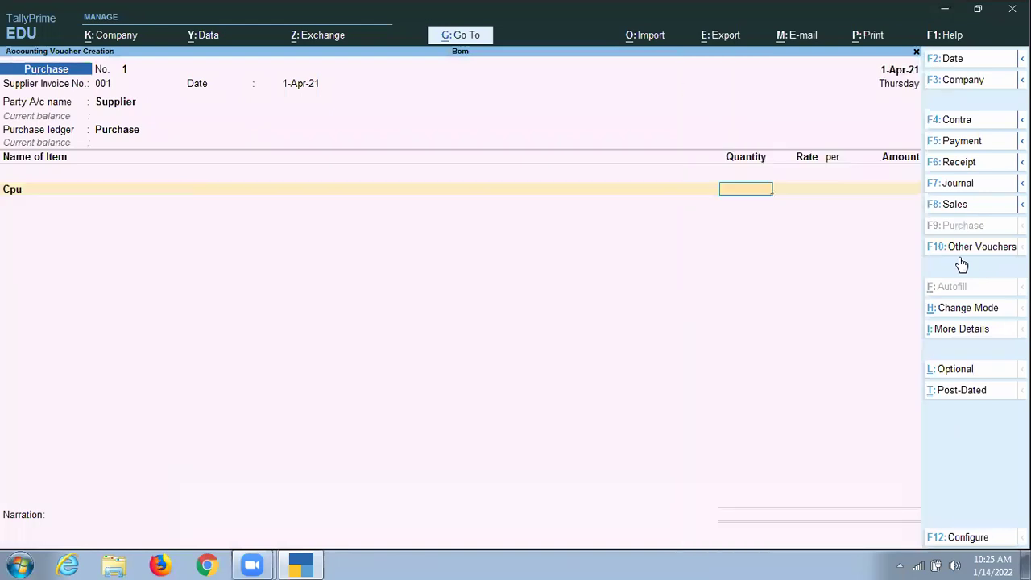
{"action": "type", "text": "100"}
{"action": "key", "text": "Return"}
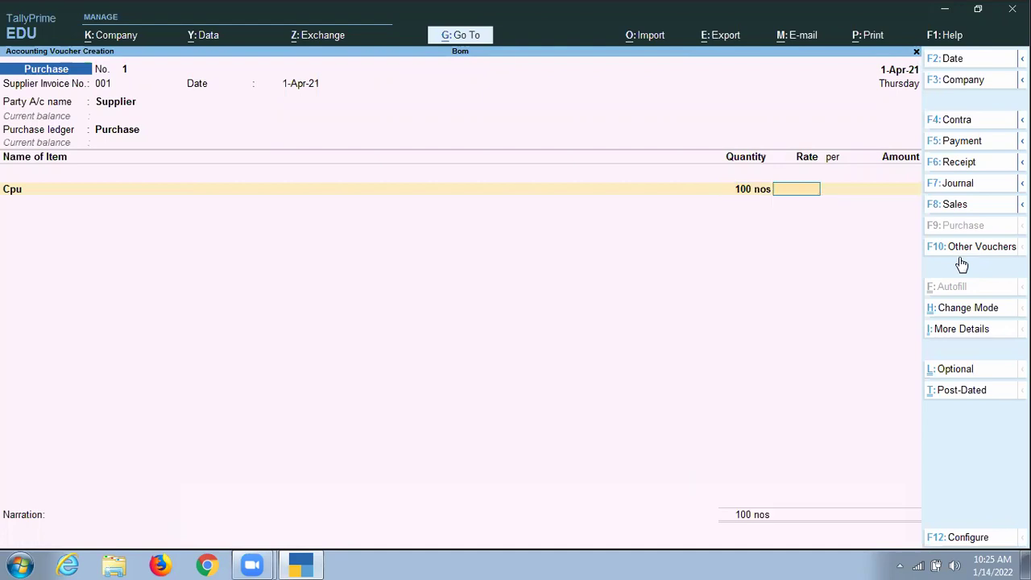
{"action": "type", "text": "2,"}
{"action": "type", "text": "200"}
{"action": "key", "text": "Return"}
{"action": "key", "text": "Return"}
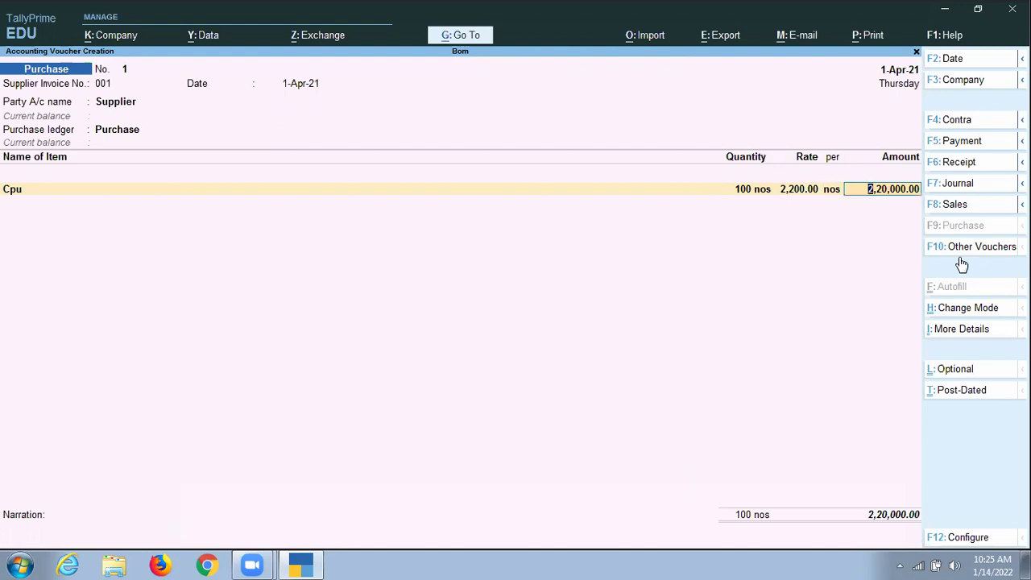
{"action": "key", "text": "Return"}
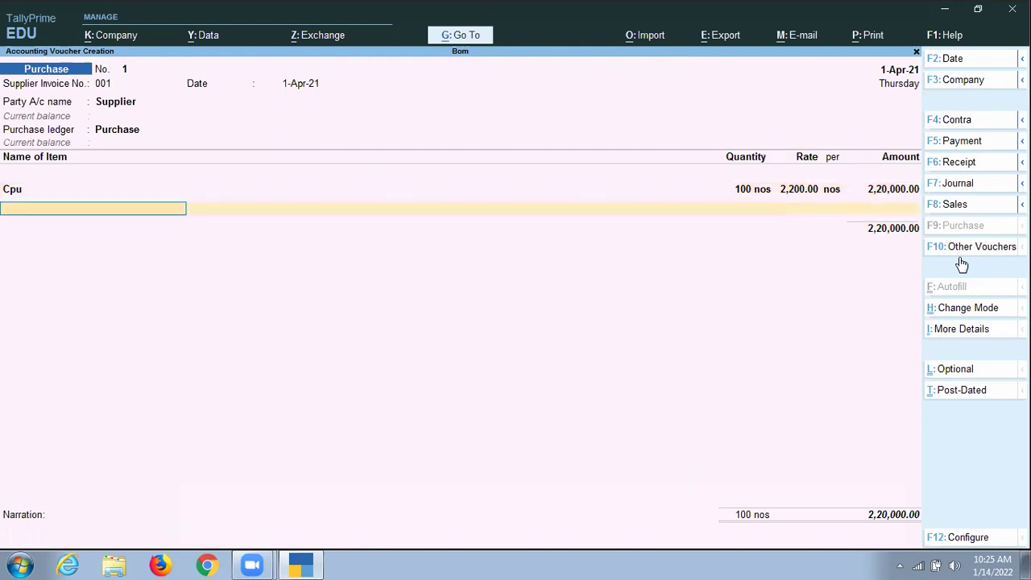
Add the item Monitor to the purchase voucher with quantity 50 pcs at a rate of 1,500
{"action": "type", "text": "M"}
{"action": "key", "text": "Down"}
{"action": "key", "text": "Down"}
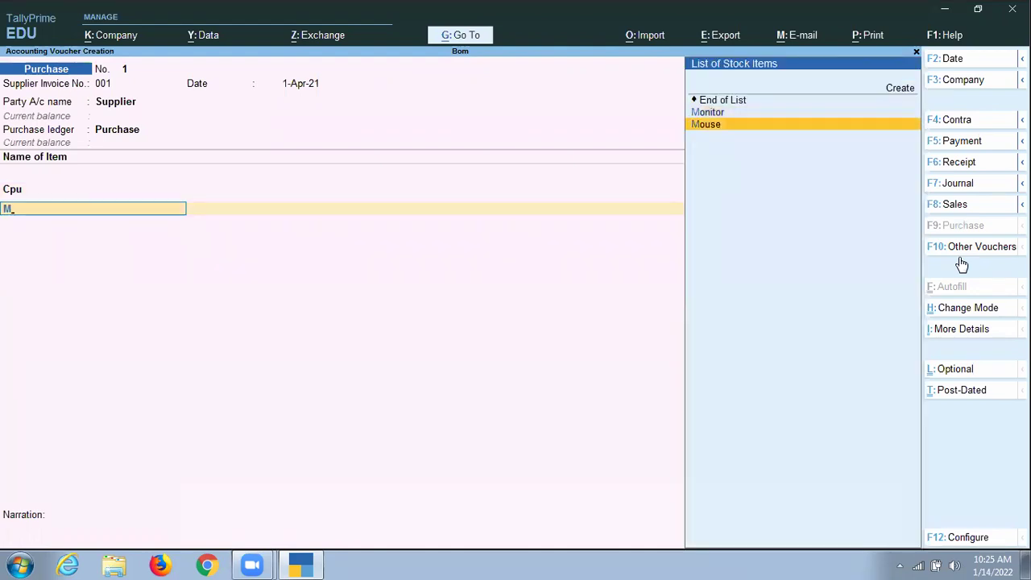
{"action": "key", "text": "Up"}
{"action": "key", "text": "Return"}
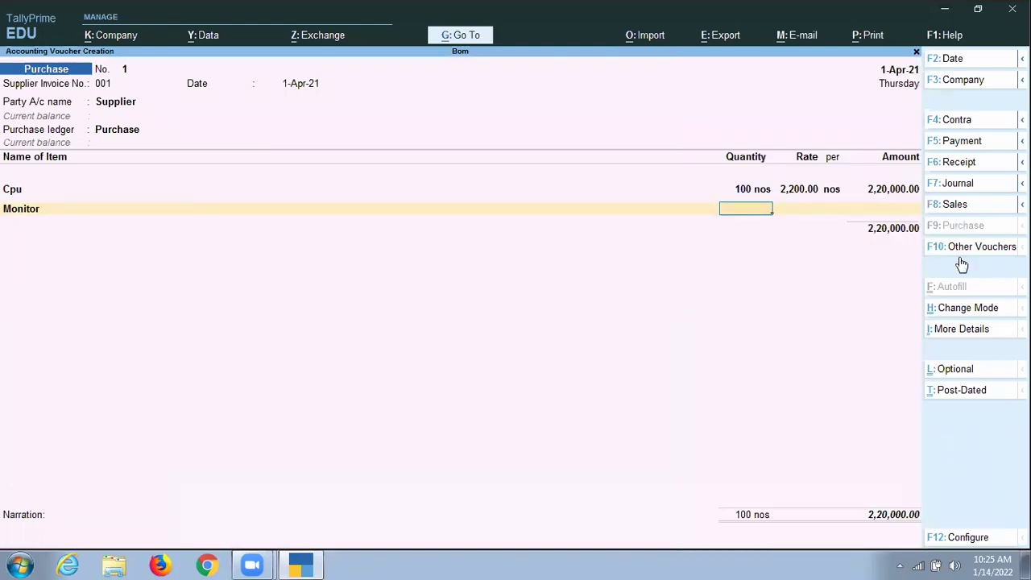
{"action": "type", "text": "50"}
{"action": "key", "text": "Return"}
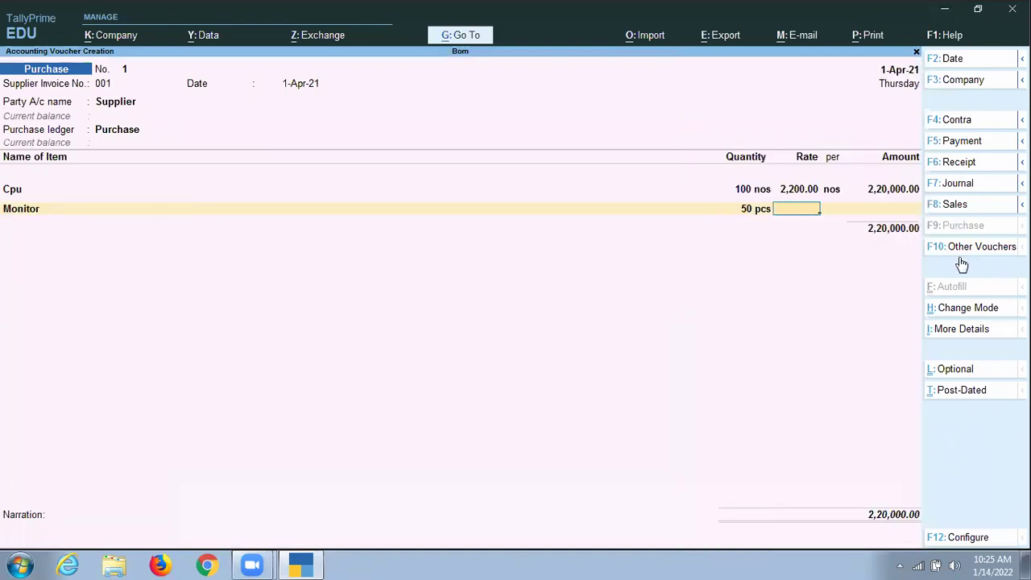
{"action": "type", "text": "1500"}
{"action": "key", "text": "Return"}
{"action": "key", "text": "Return"}
{"action": "key", "text": "Return"}
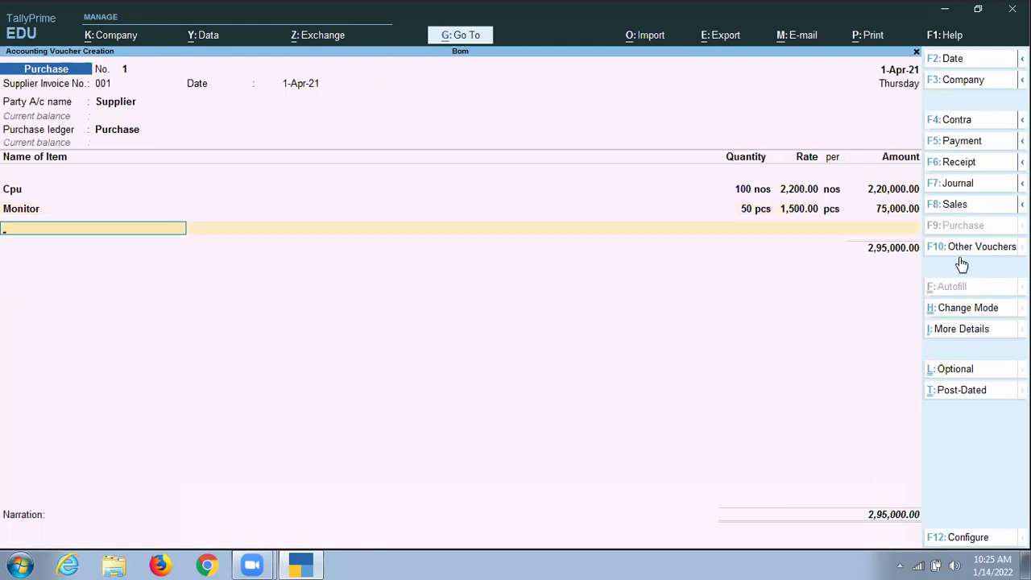
Add the item Keyboard to the purchase voucher with quantity 100 pcs at a rate of 100
{"action": "type", "text": "K"}
{"action": "key", "text": "Return"}
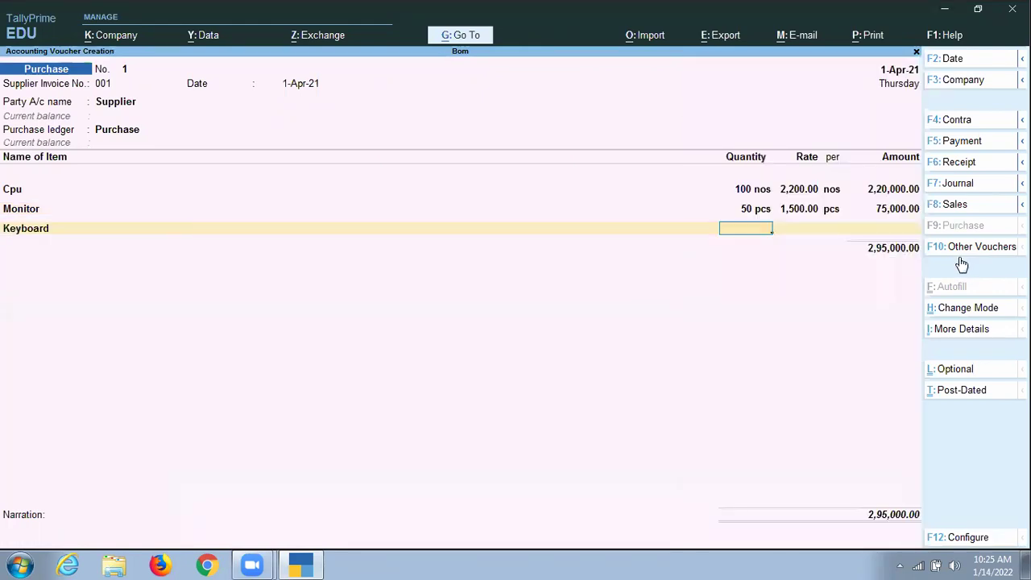
{"action": "type", "text": "100"}
{"action": "key", "text": "Return"}
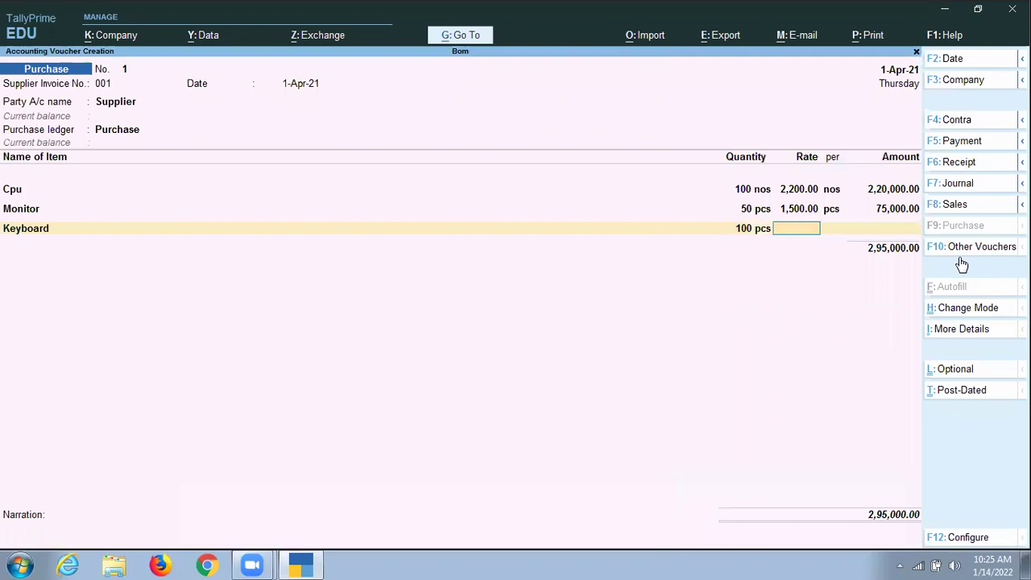
{"action": "type", "text": "100"}
{"action": "key", "text": "Return"}
{"action": "key", "text": "Return"}
{"action": "key", "text": "Return"}
Add the item Mouse to the purchase voucher with quantity 100 pcs at a rate of 90
{"action": "type", "text": "M"}
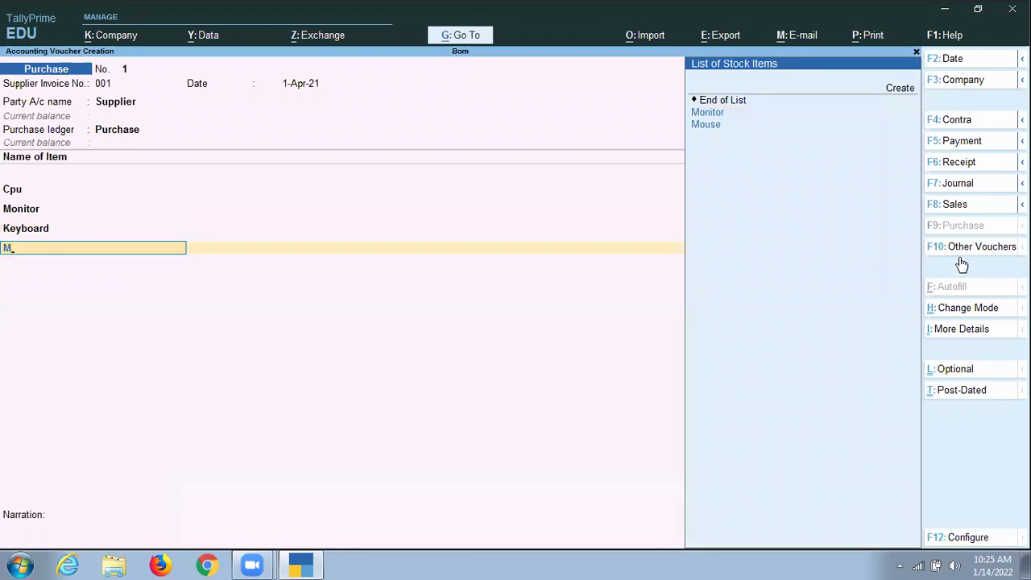
{"action": "key", "text": "Down"}
{"action": "key", "text": "Return"}
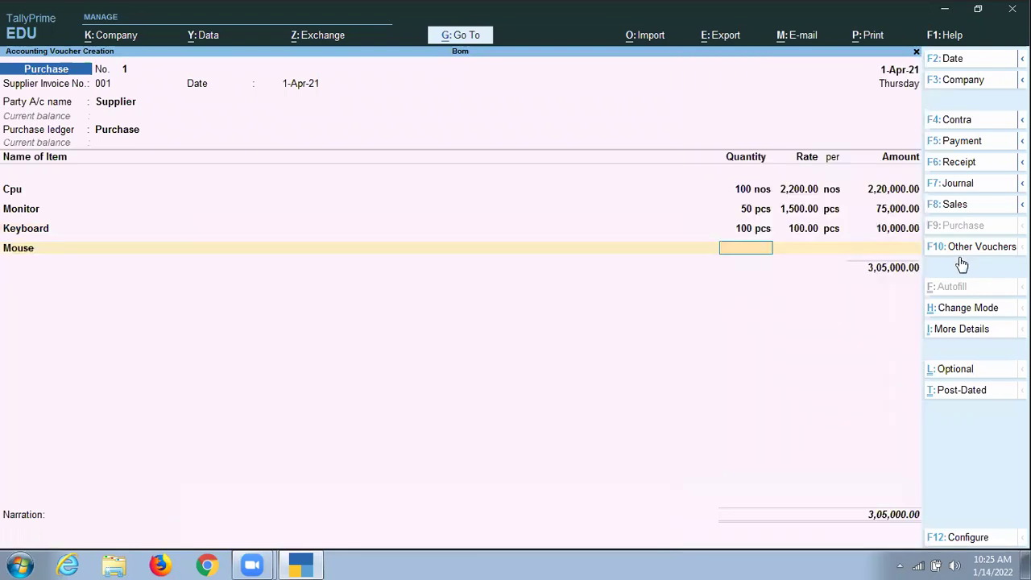
{"action": "type", "text": "100"}
{"action": "key", "text": "Return"}
{"action": "type", "text": "90"}
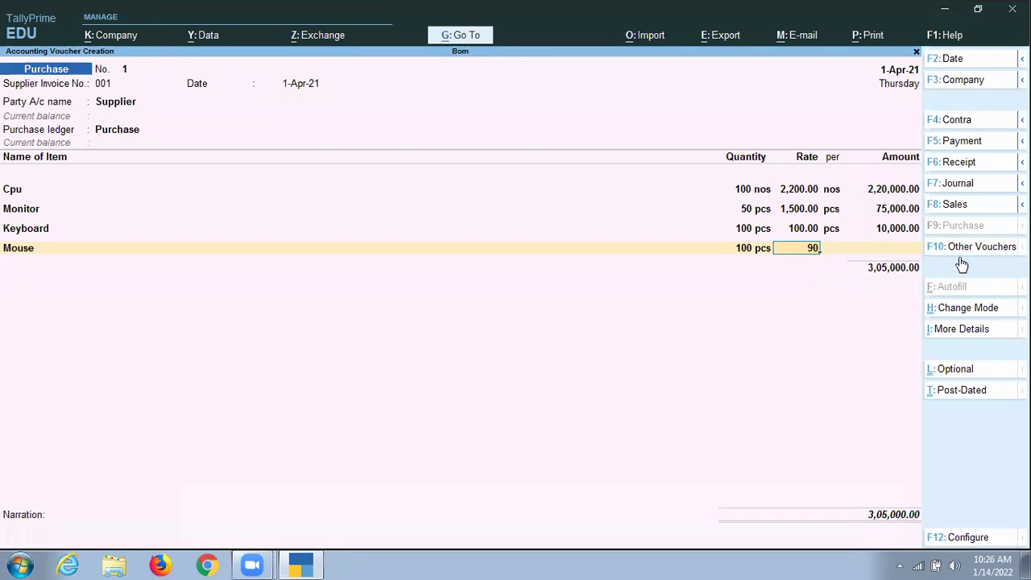
{"action": "key", "text": "Return"}
{"action": "key", "text": "Return"}
{"action": "key", "text": "Return"}
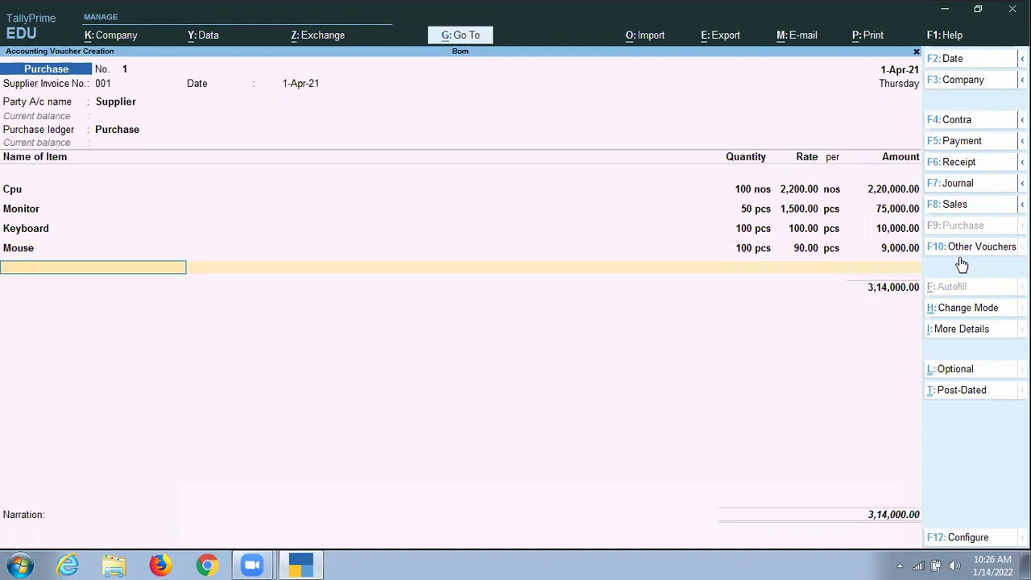
End the item list, allocate the supplier's full amount as a New Ref bill and save the purchase voucher without narration
{"action": "key", "text": "Return"}
{"action": "key", "text": "Return"}
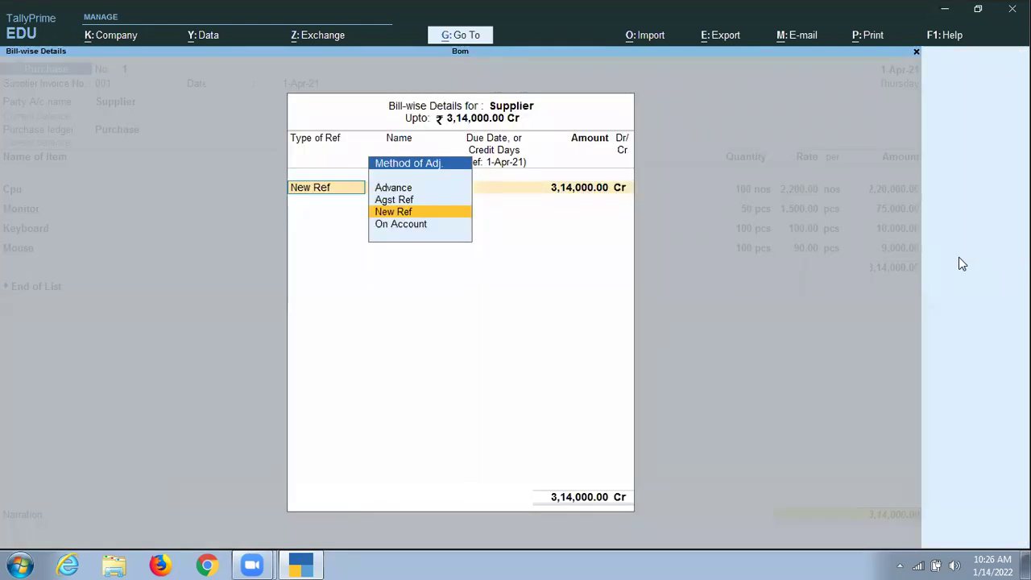
{"action": "key", "text": "Return"}
{"action": "key", "text": "Return"}
{"action": "key", "text": "Return"}
{"action": "key", "text": "Return"}
{"action": "key", "text": "Return"}
{"action": "key", "text": "Return"}
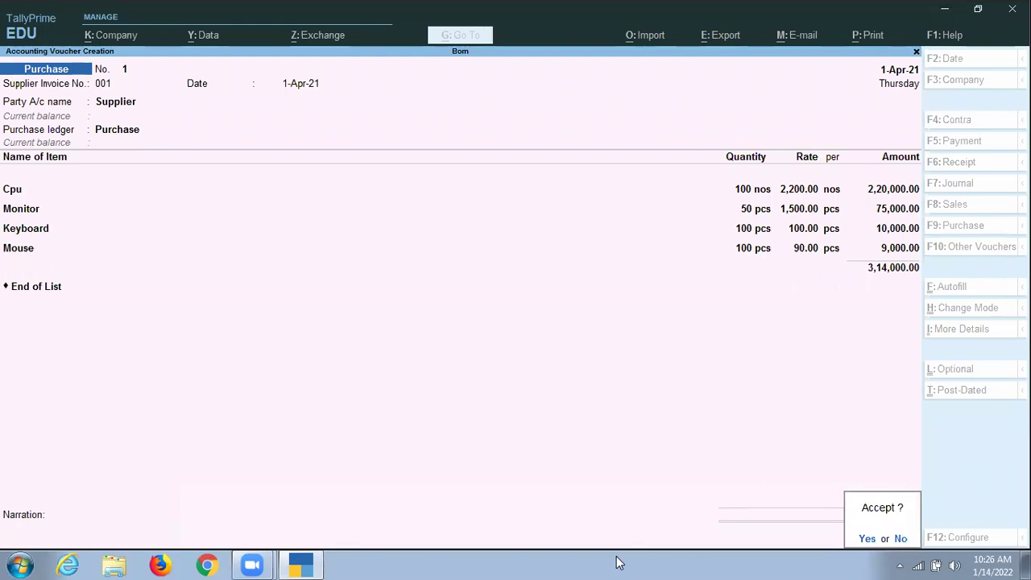
{"action": "key", "text": "Return"}
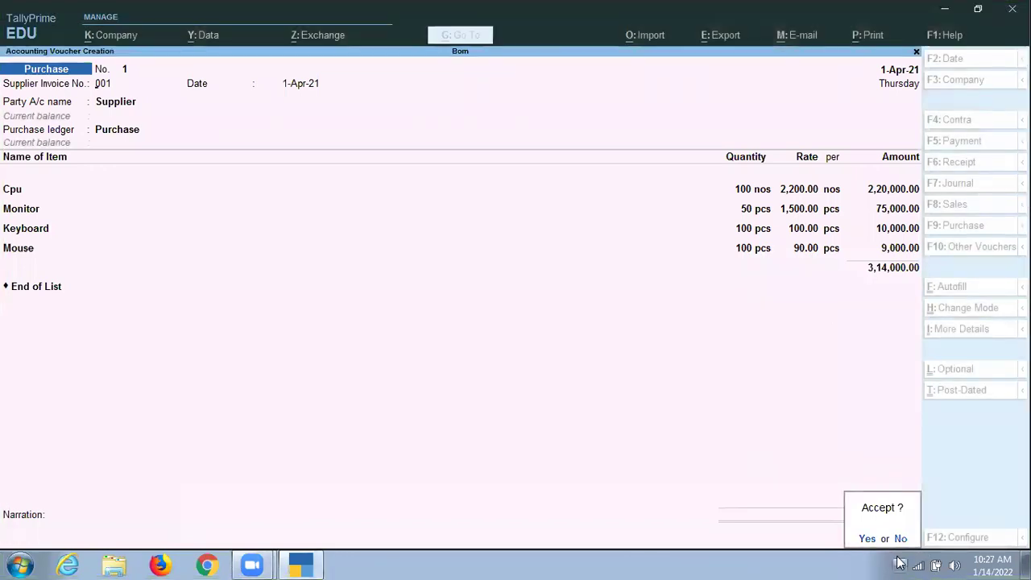
{"action": "key", "text": "Return"}
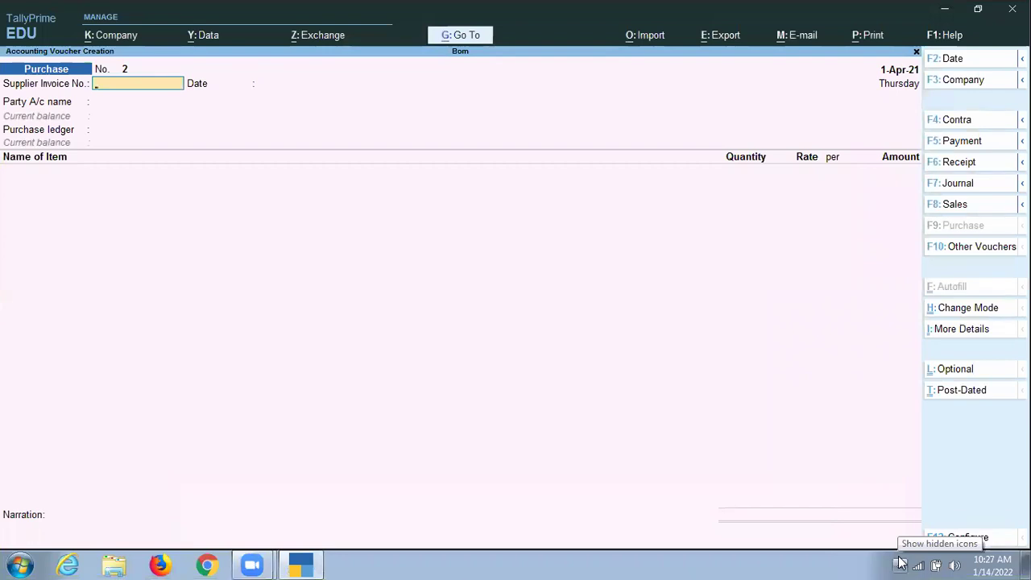
Leave purchase entry and review the saved supplier purchase voucher through the Day Book without altering it
{"action": "key", "text": "Escape"}
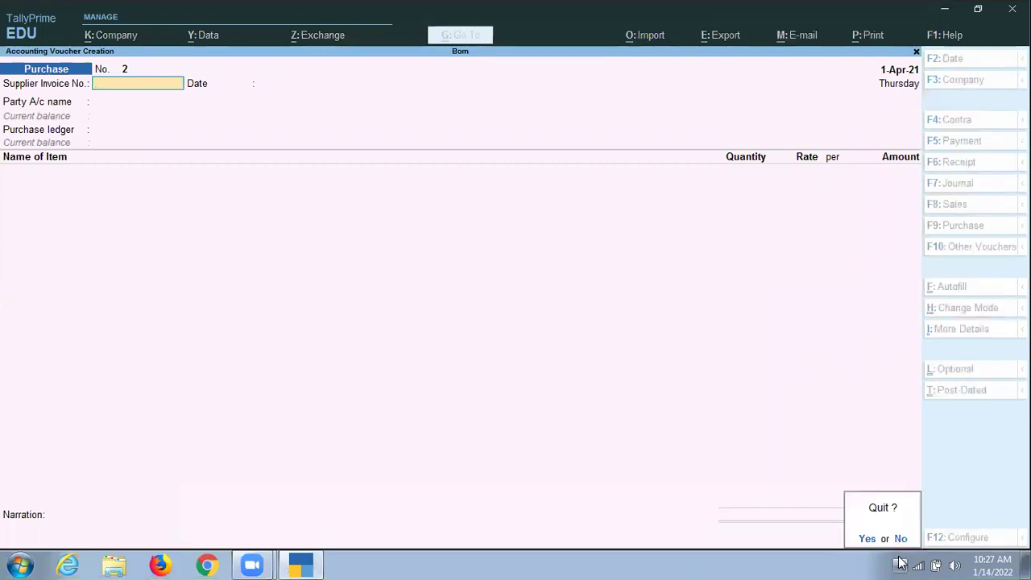
{"action": "key", "text": "Return"}
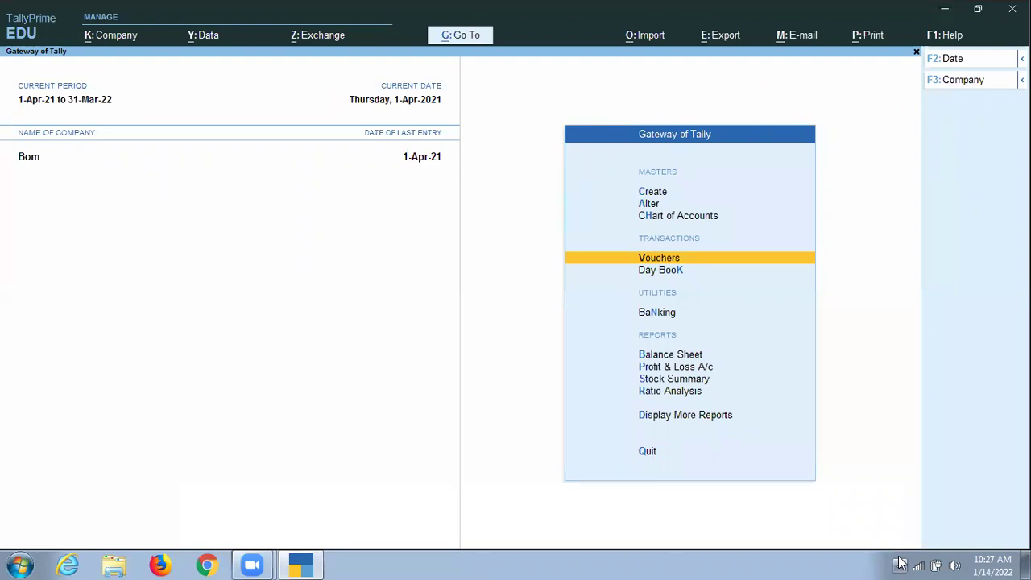
{"action": "key", "text": "Down"}
{"action": "key", "text": "Return"}
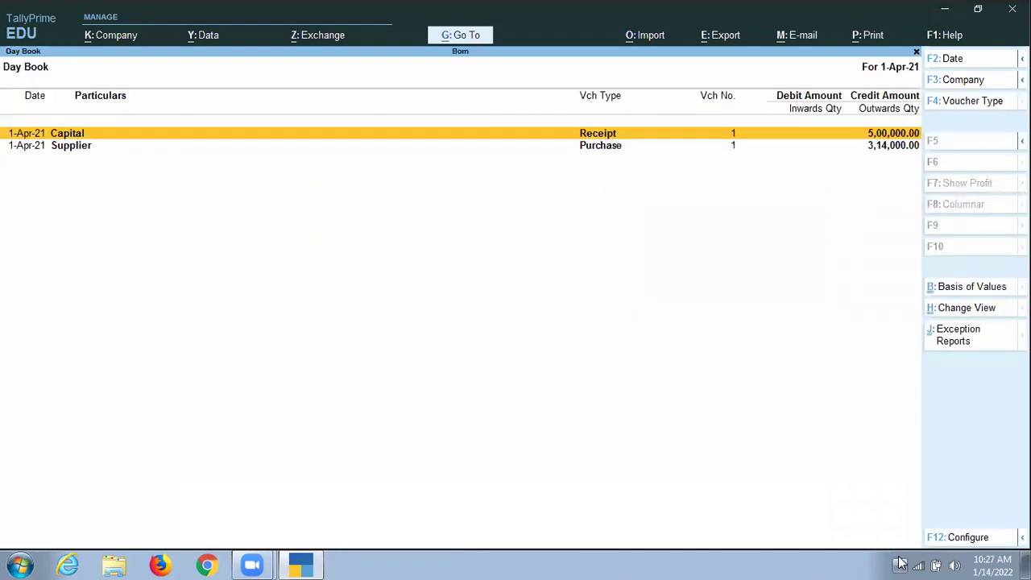
{"action": "key", "text": "Down"}
{"action": "key", "text": "Return"}
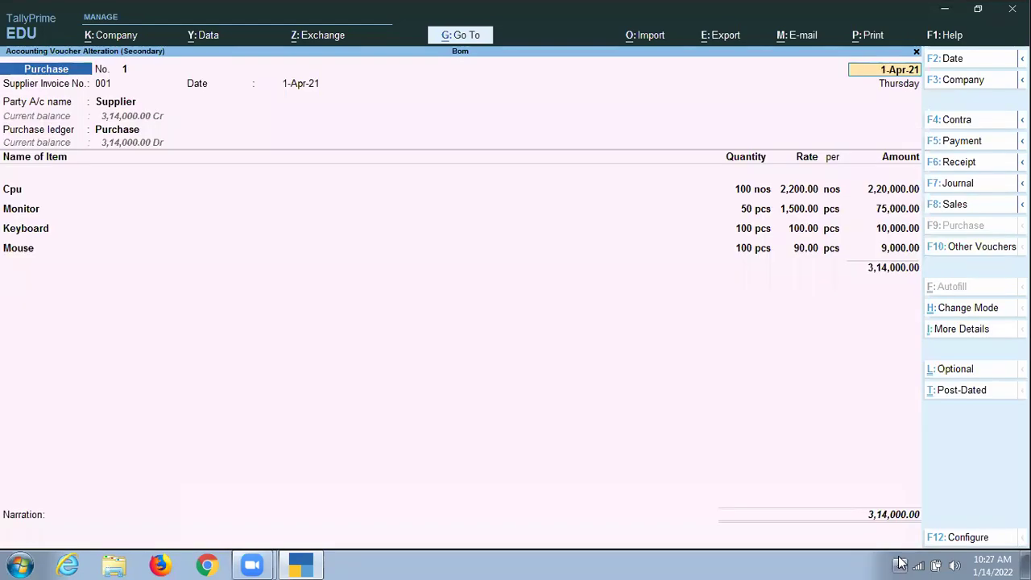
{"action": "key", "text": "BackSpace"}
{"action": "key", "text": "Escape"}
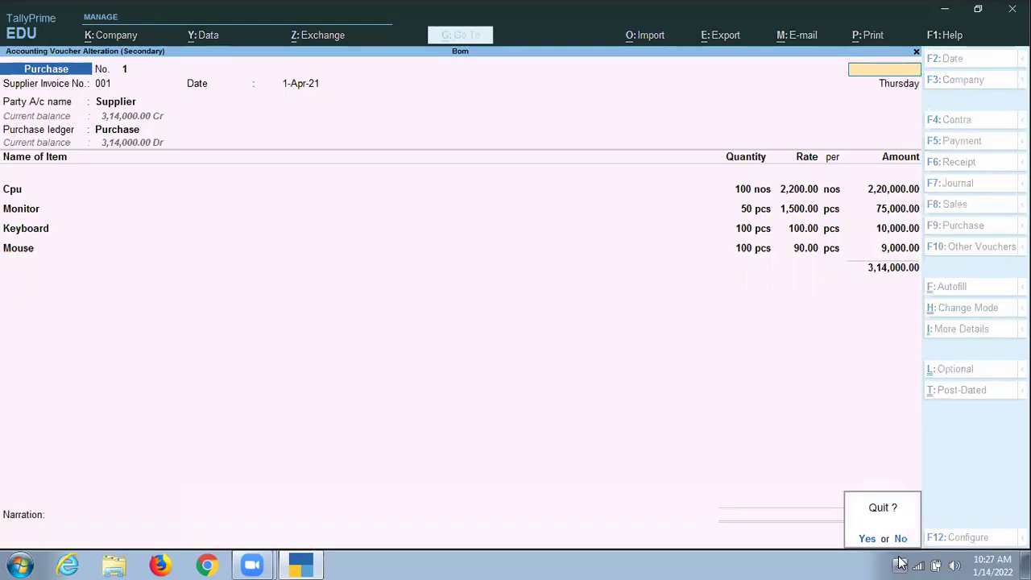
{"action": "key", "text": "y"}
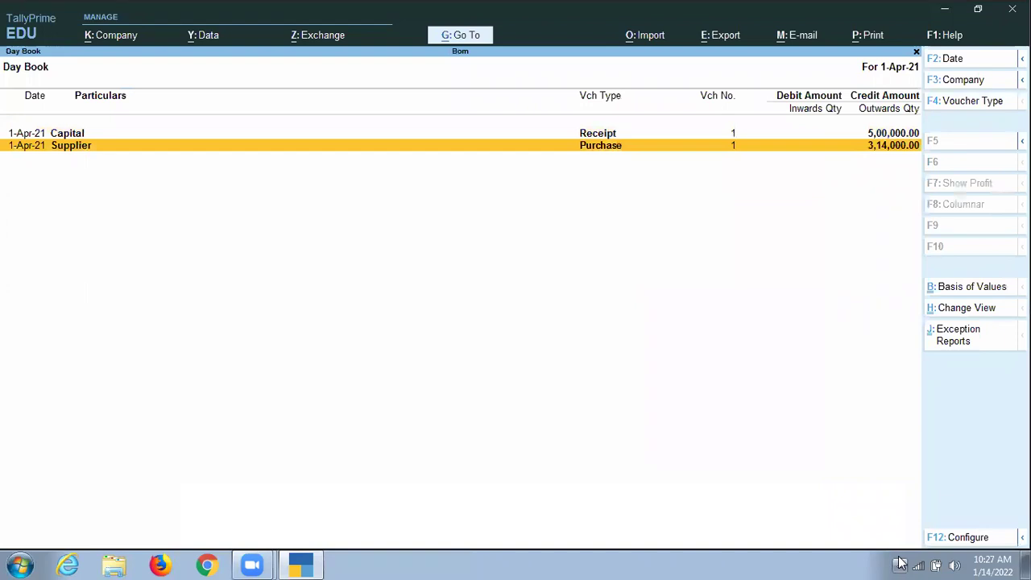
{"action": "key", "text": "Escape"}
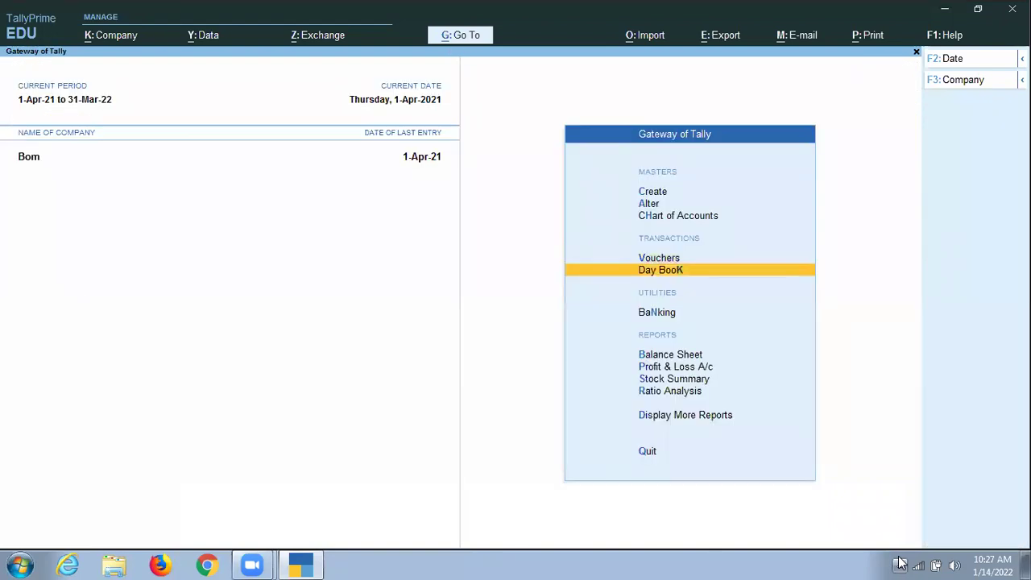
Start a payment voucher dated 2-4-2021
{"action": "key", "text": "Up"}
{"action": "key", "text": "Return"}
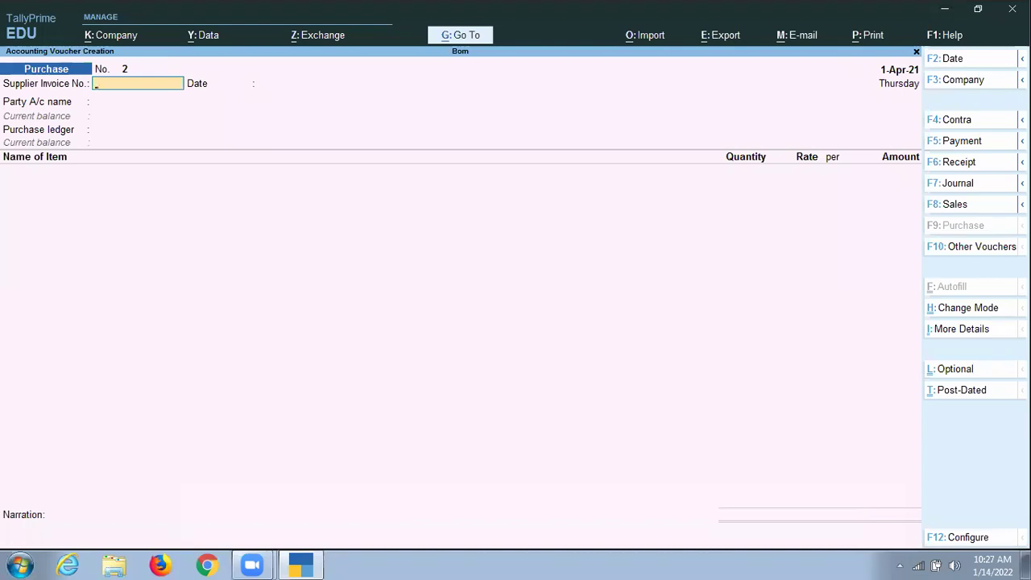
{"action": "left_click", "coordinate": [961, 145]}
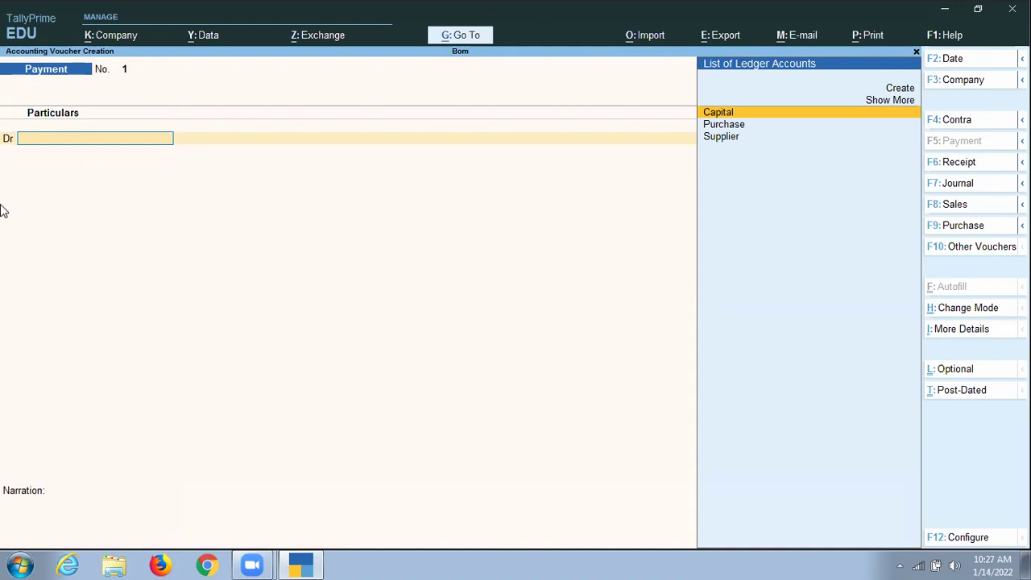
{"action": "left_click", "coordinate": [947, 60]}
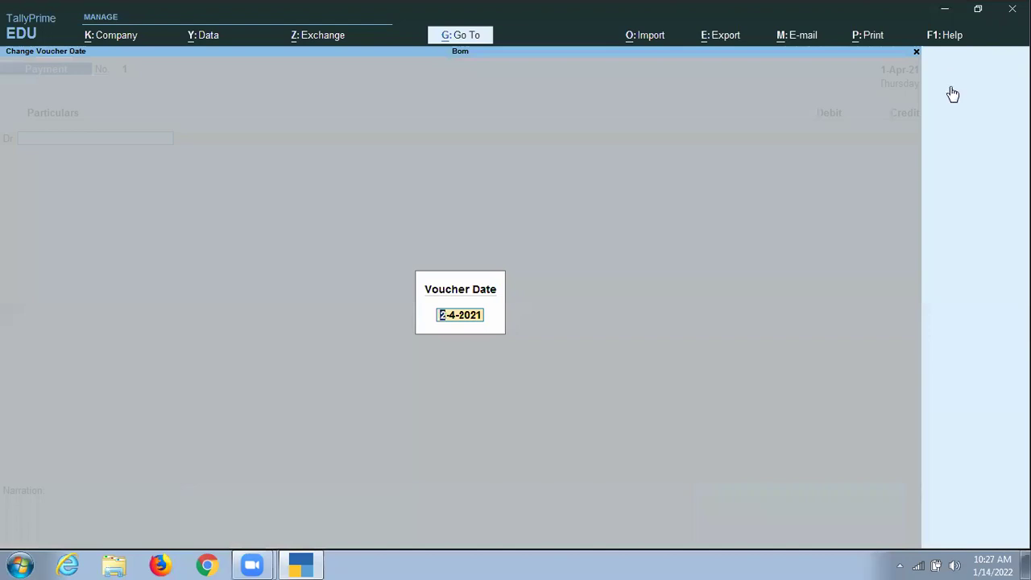
{"action": "key", "text": "Return"}
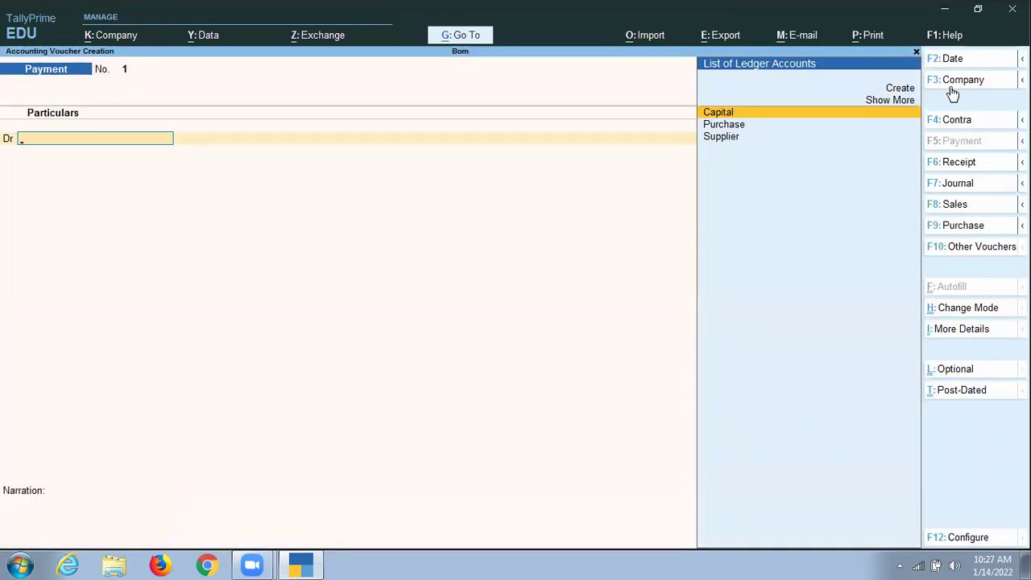
Debit the Supplier ledger with 314000 in the payment voucher
{"action": "key", "text": "Down"}
{"action": "key", "text": "Down"}
{"action": "key", "text": "Return"}
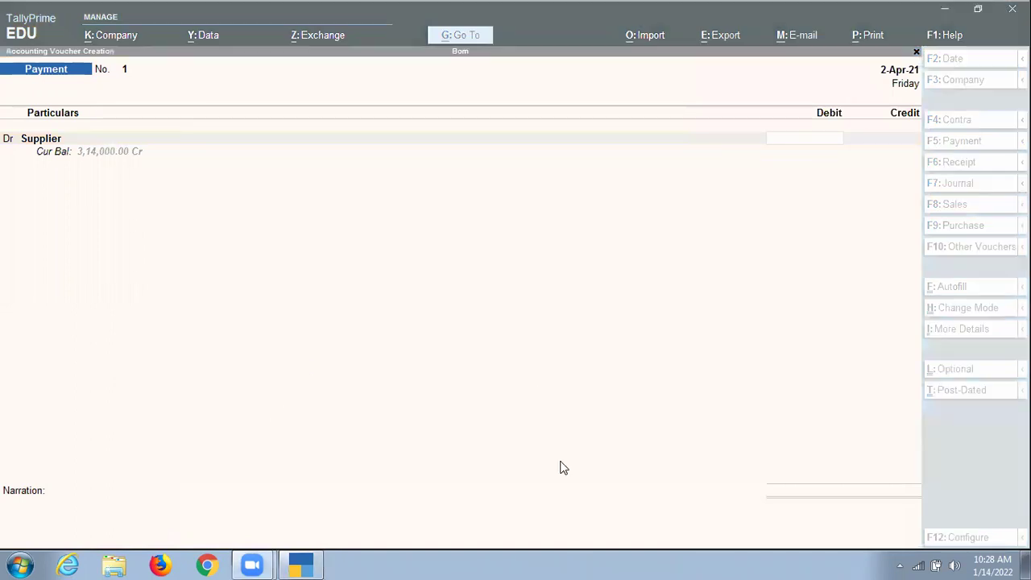
{"action": "mouse_move", "coordinate": [151, 141]}
{"action": "left_mouse_down"}
{"action": "mouse_move", "coordinate": [64, 138]}
{"action": "mouse_move", "coordinate": [139, 209]}
{"action": "mouse_move", "coordinate": [130, 126]}
{"action": "left_mouse_up"}
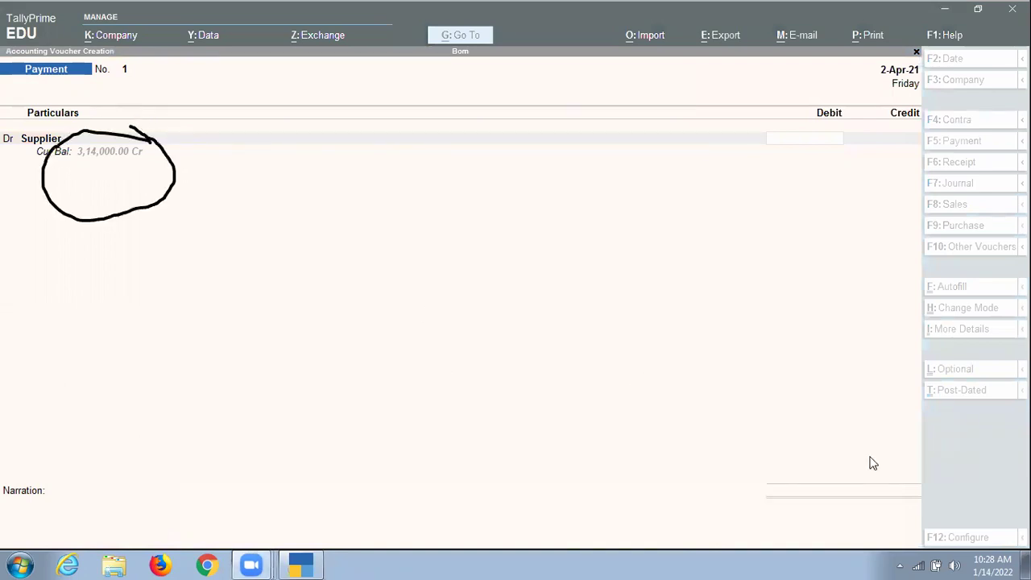
{"action": "left_click", "coordinate": [824, 138]}
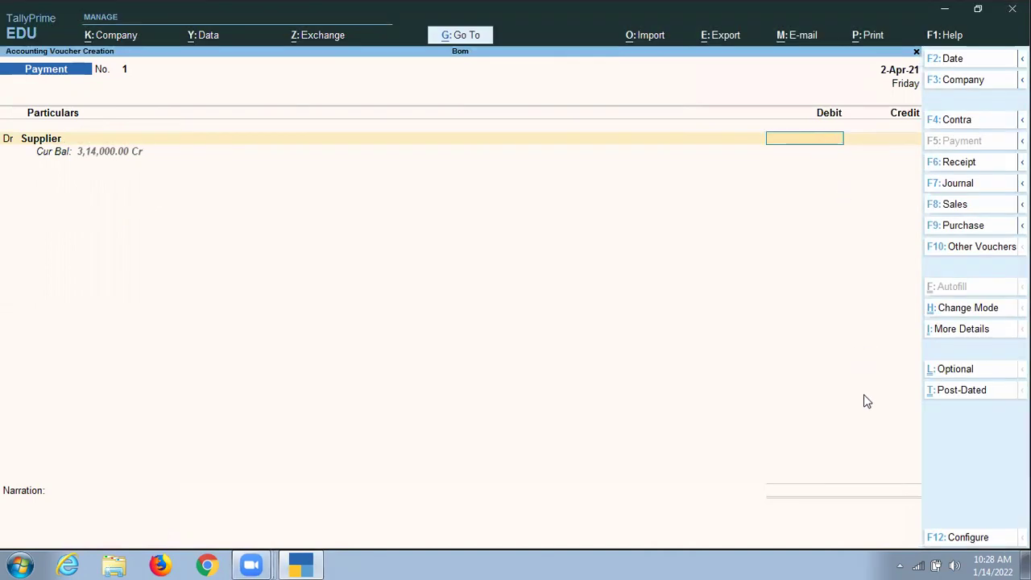
{"action": "type", "text": "314000"}
{"action": "key", "text": "Return"}
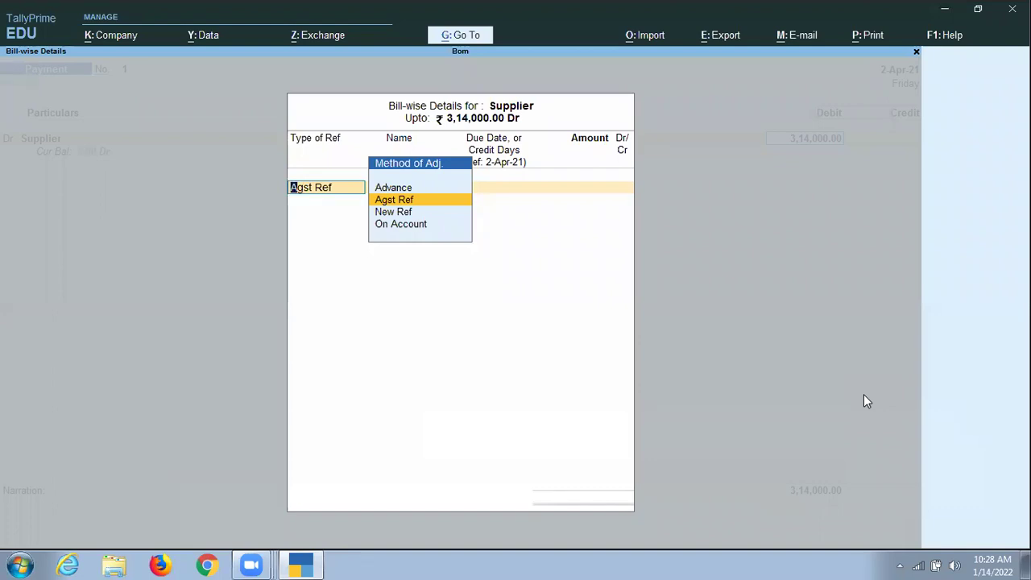
Allocate the supplier's full payment as Agst Ref to pending bill 001
{"action": "key", "text": "Return"}
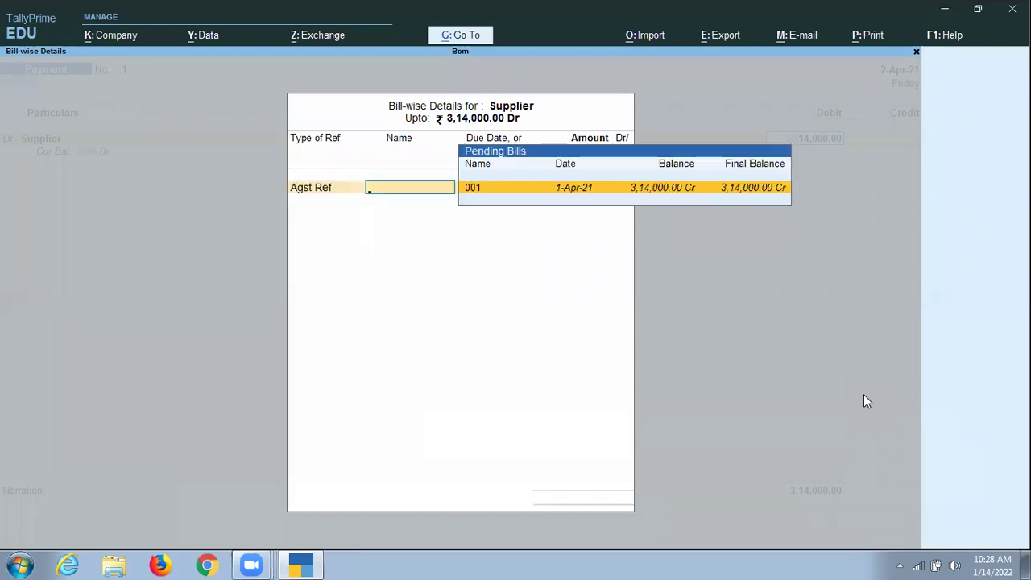
{"action": "key", "text": "Return"}
{"action": "key", "text": "Return"}
{"action": "key", "text": "Return"}
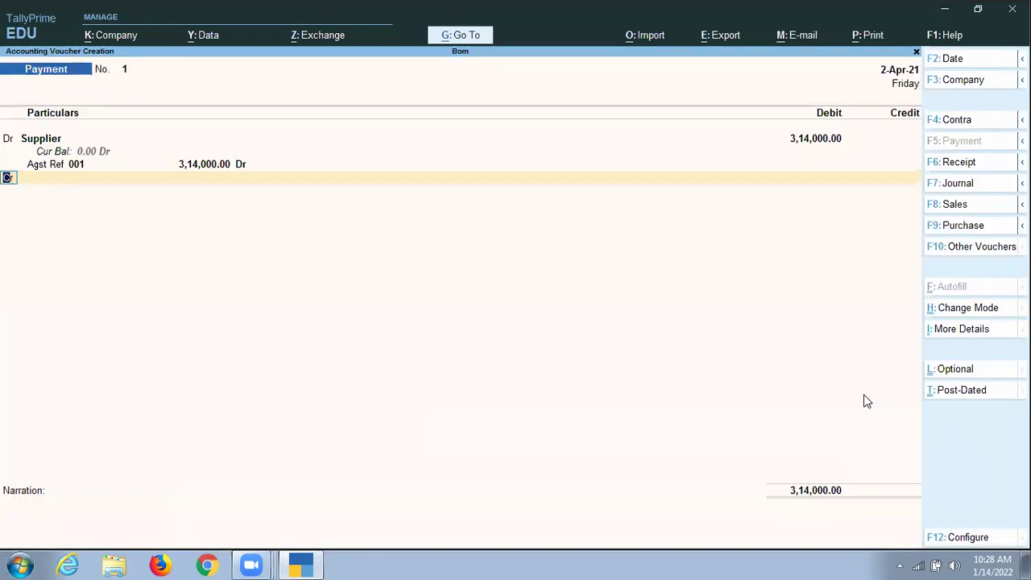
Credit the Cash ledger with the full 3,14,000 and save the payment voucher without narration
{"action": "key", "text": "Return"}
{"action": "key", "text": "Down"}
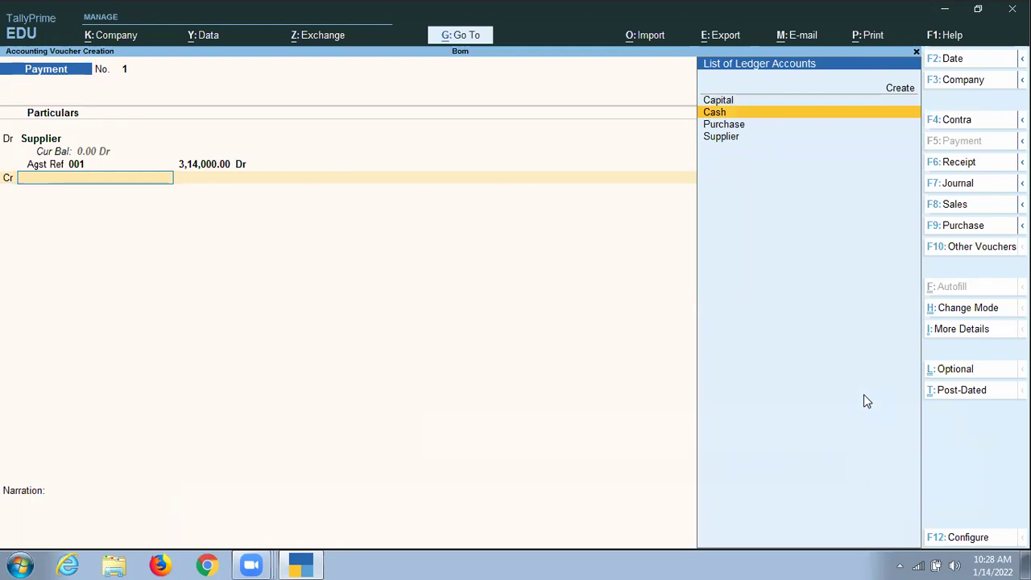
{"action": "key", "text": "Return"}
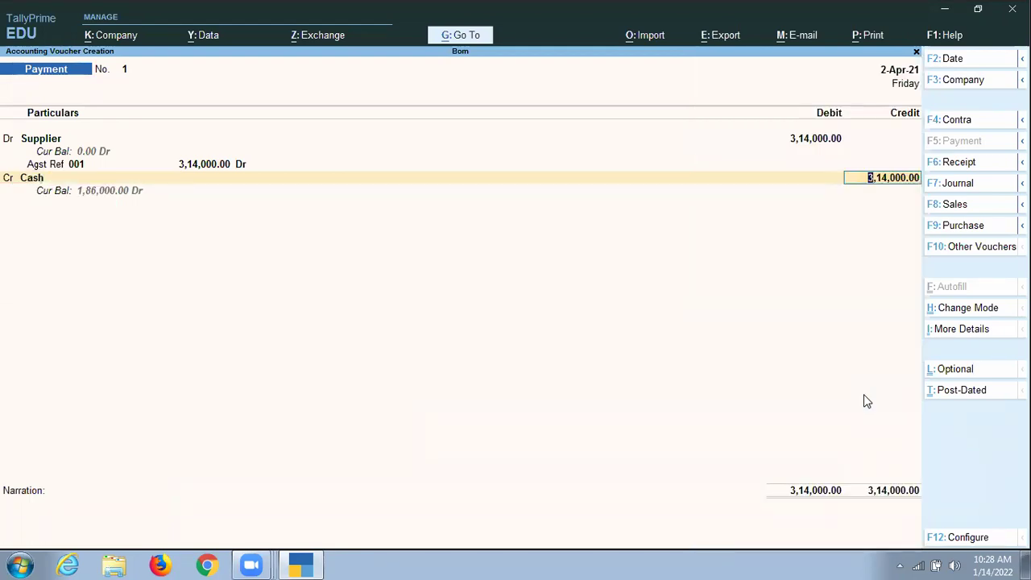
{"action": "key", "text": "Return"}
{"action": "key", "text": "Return"}
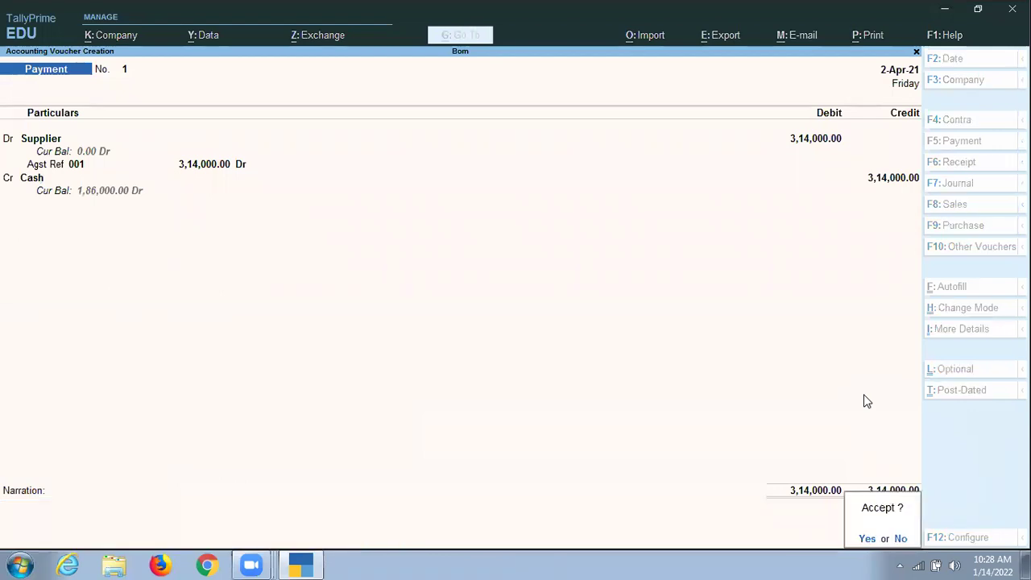
{"action": "key", "text": "Return"}
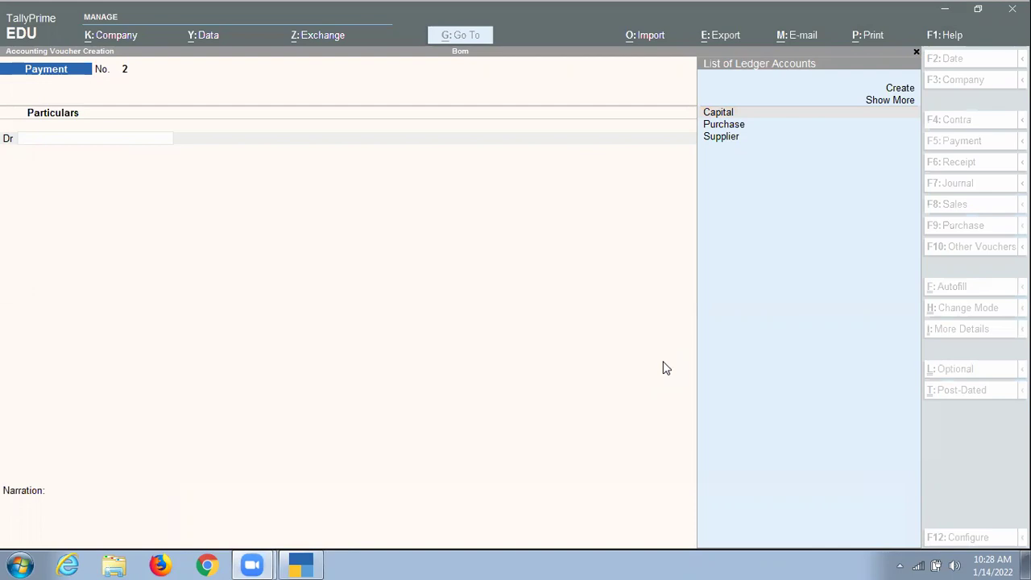
Leave payment entry and open the creation form for a new stock group
{"action": "left_click", "coordinate": [478, 348]}
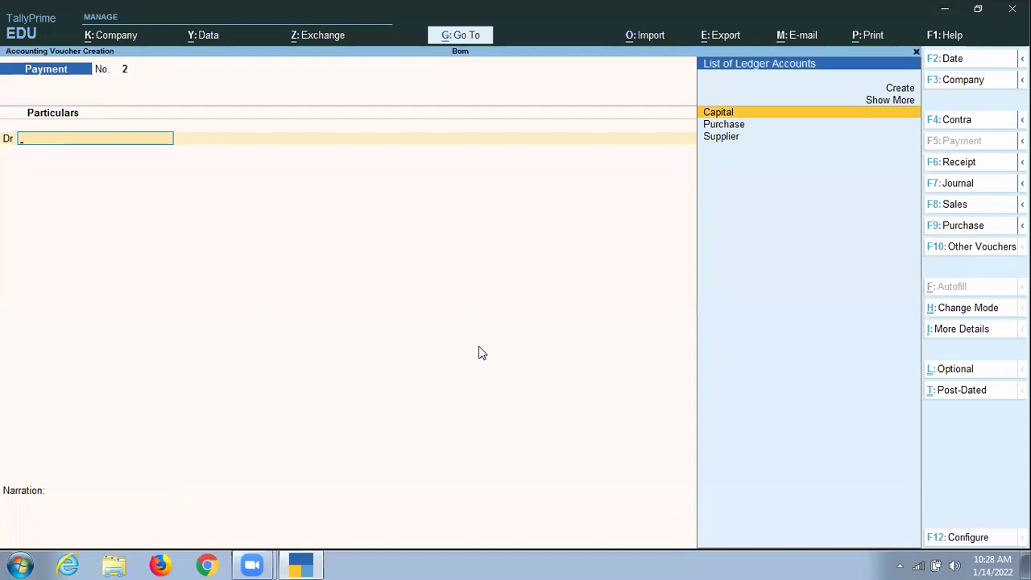
{"action": "key", "text": "Escape"}
{"action": "key", "text": "y"}
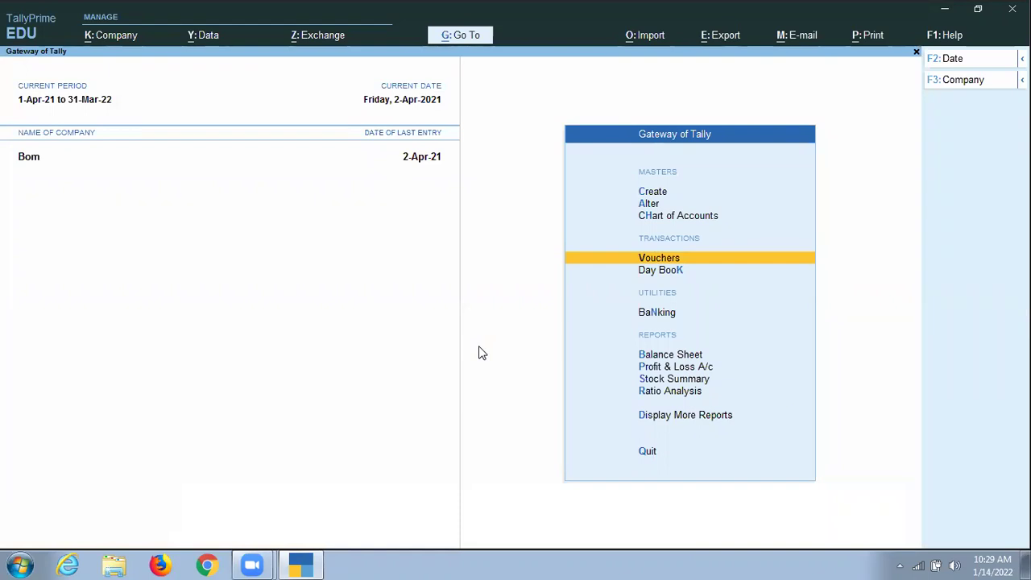
{"action": "key", "text": "Up"}
{"action": "key", "text": "Up"}
{"action": "key", "text": "Up"}
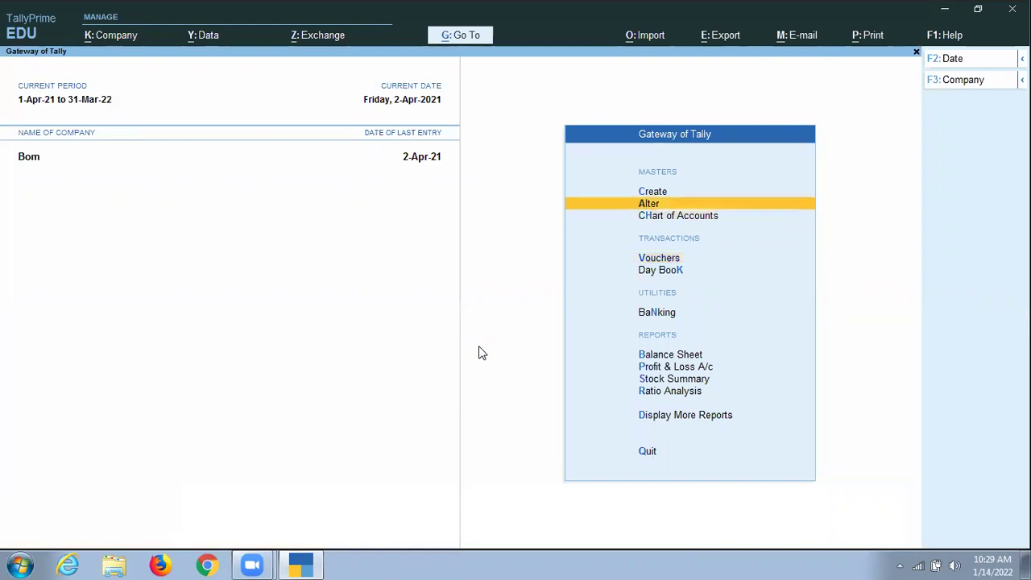
{"action": "key", "text": "Return"}
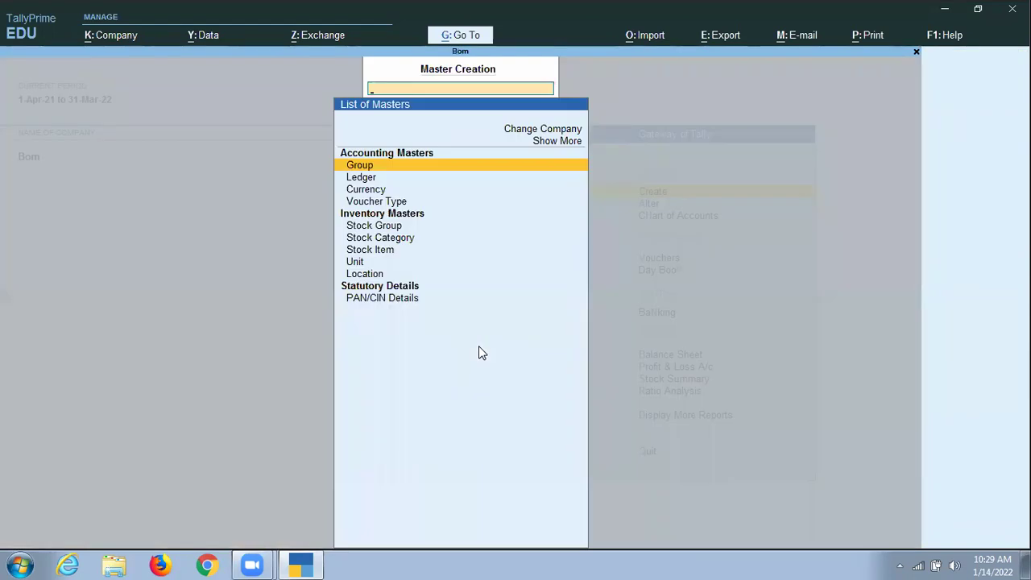
{"action": "key", "text": "Down"}
{"action": "key", "text": "Down"}
{"action": "key", "text": "Down"}
{"action": "key", "text": "Down"}
{"action": "key", "text": "Down"}
{"action": "key", "text": "Down"}
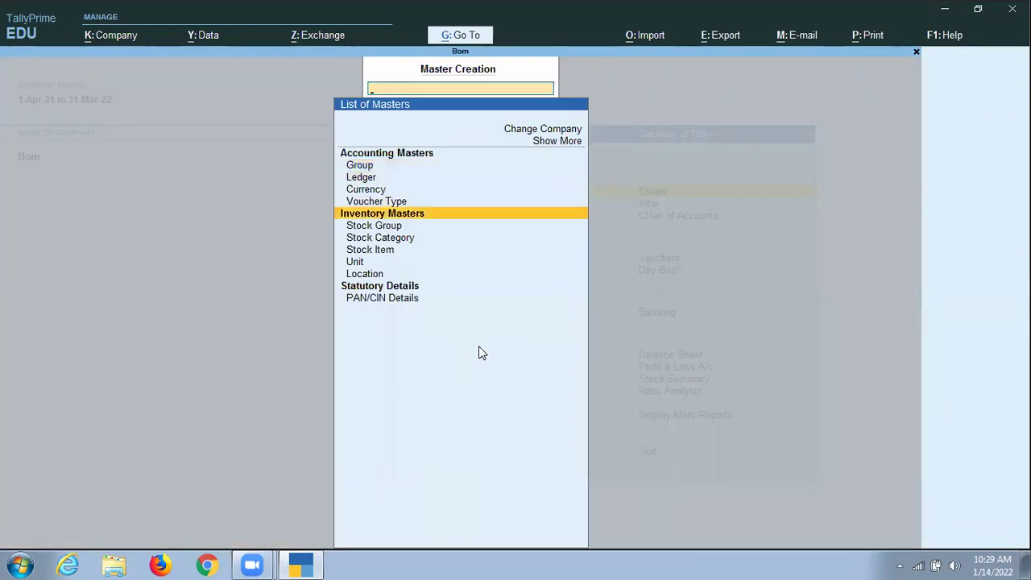
{"action": "key", "text": "Up"}
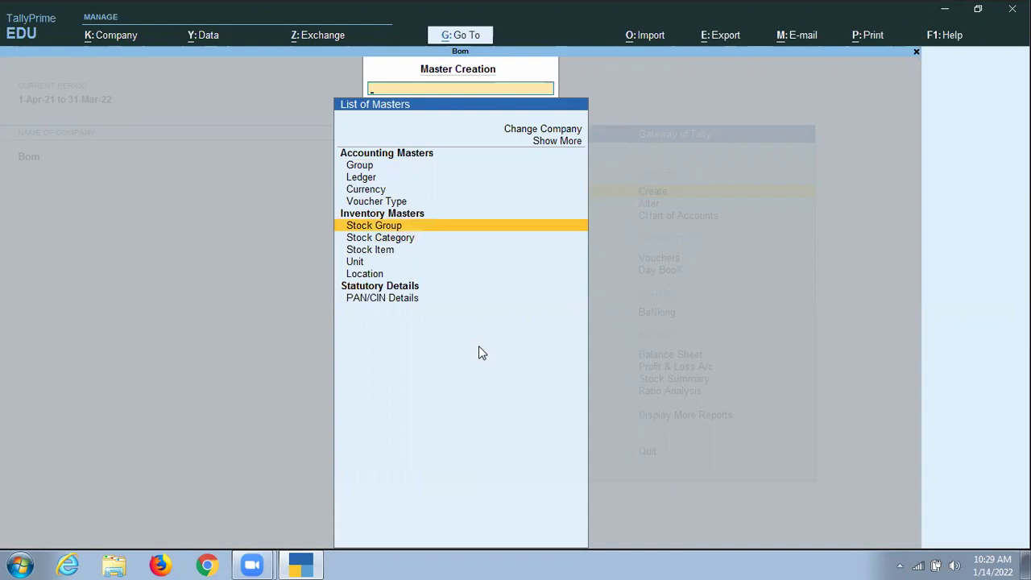
{"action": "key", "text": "Return"}
Name the new stock group Electronics and leave its alias blank
{"action": "type", "text": "Elec"}
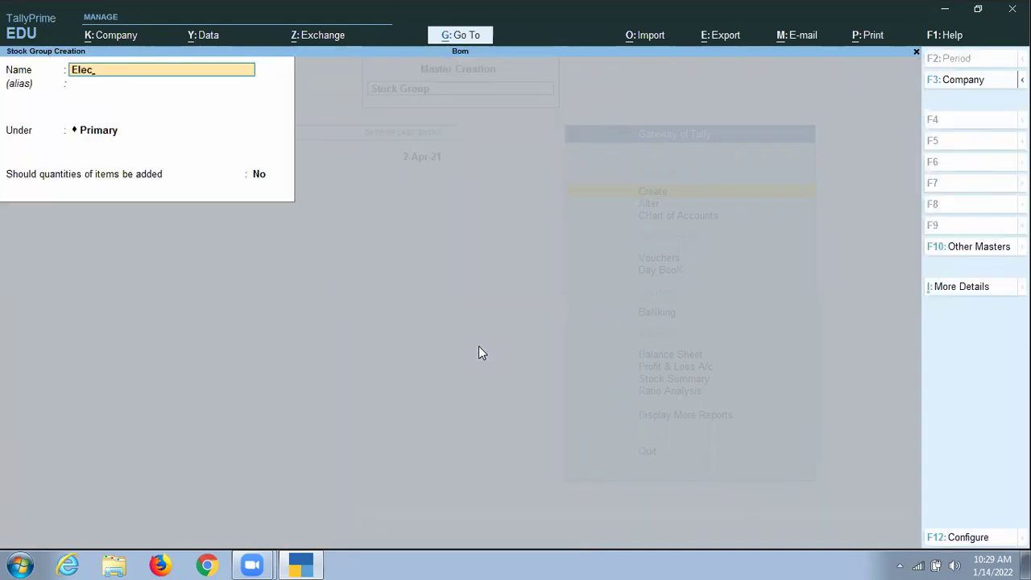
{"action": "type", "text": "tronics"}
{"action": "key", "text": "Return"}
{"action": "key", "text": "Return"}
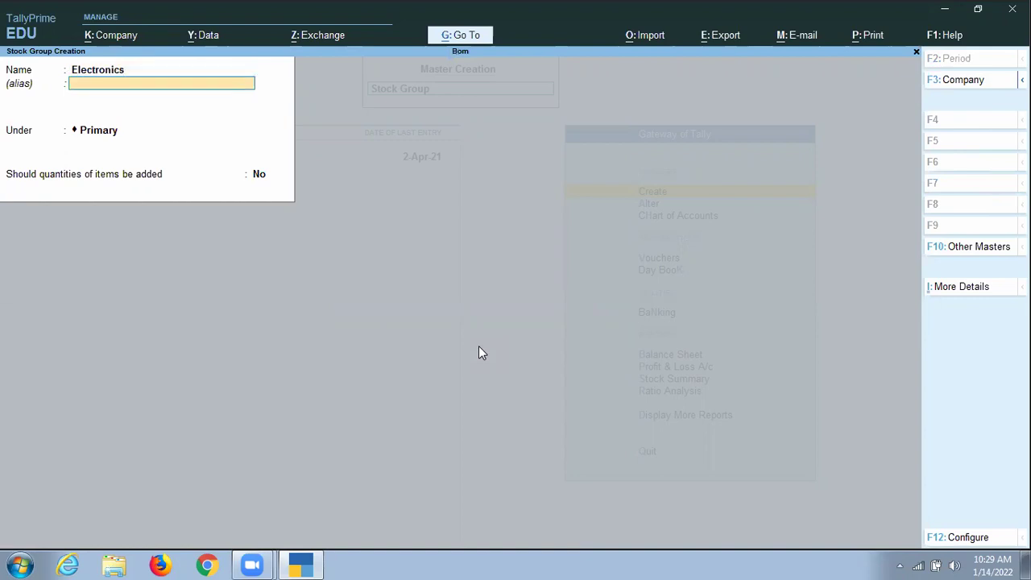
{"action": "key", "text": "Down"}
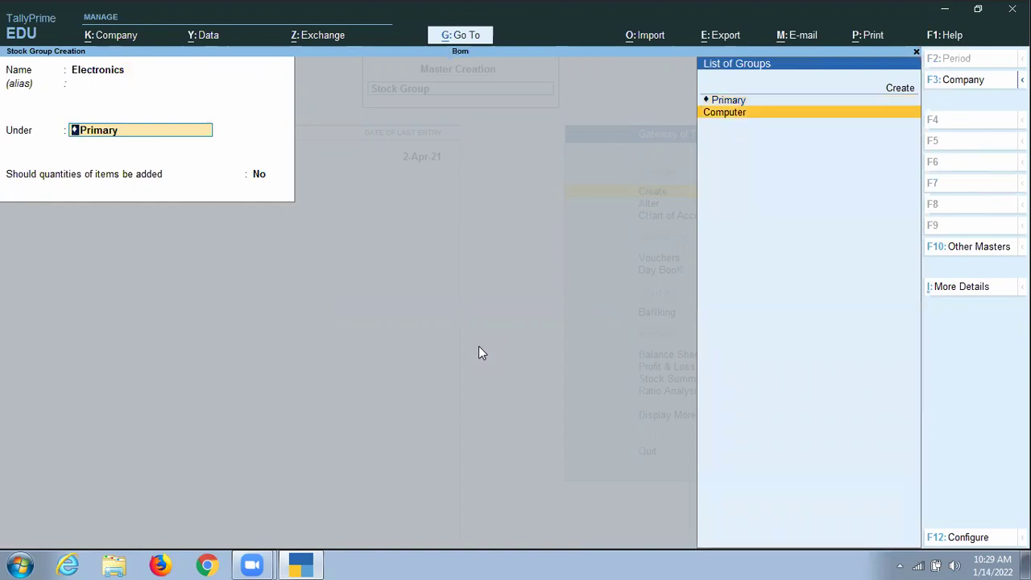
{"action": "key", "text": "Return"}
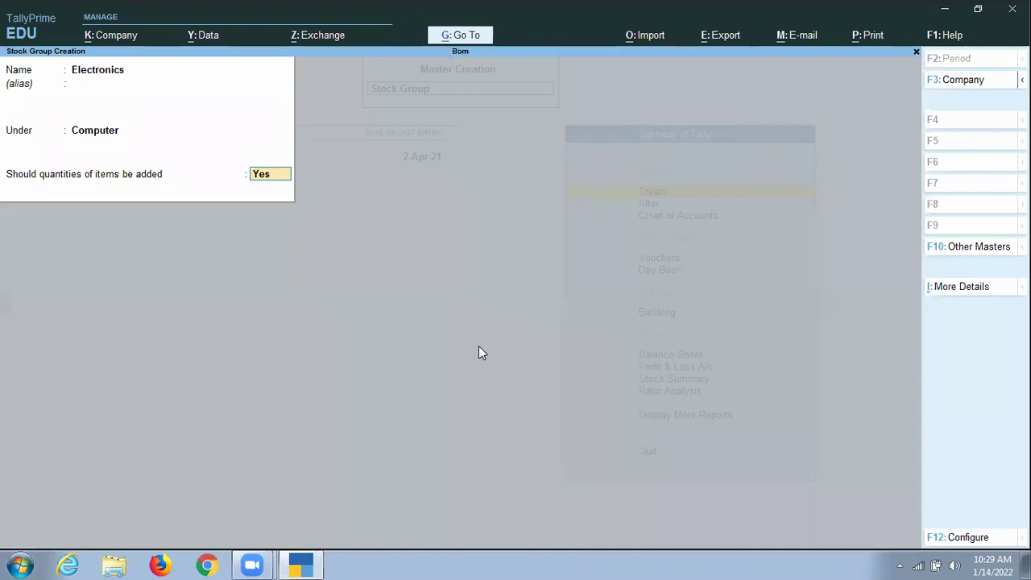
{"action": "key", "text": "BackSpace"}
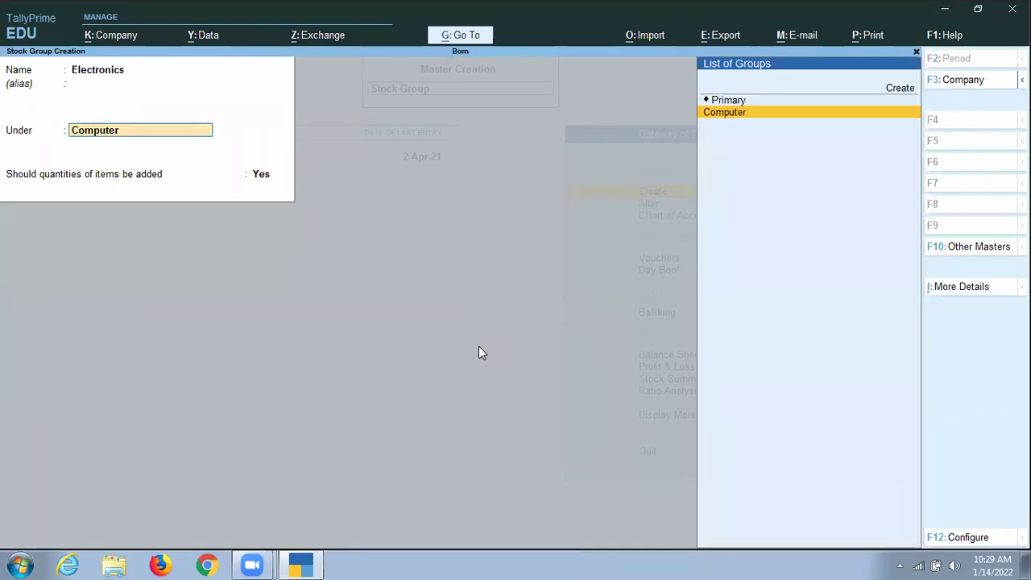
{"action": "key", "text": "Up"}
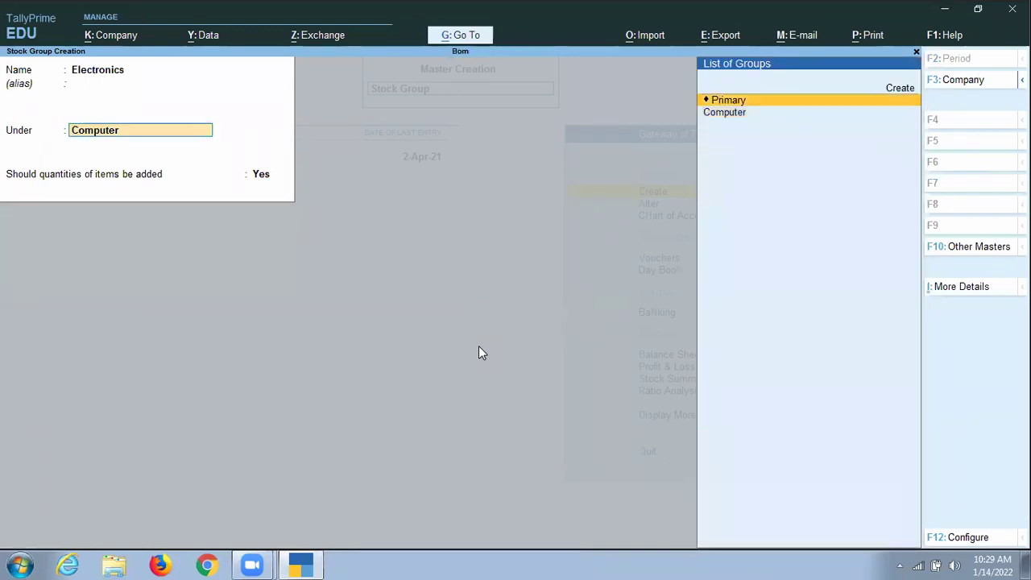
Place the Electronics group under Primary, enable adding item quantities, then save it and leave stock group creation
{"action": "key", "text": "Return"}
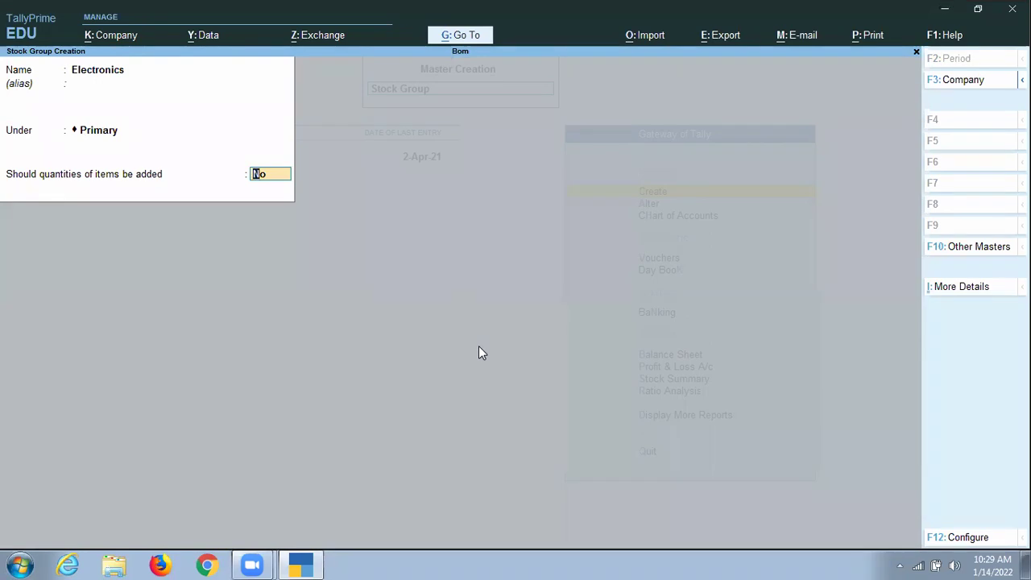
{"action": "type", "text": "y"}
{"action": "key", "text": "Return"}
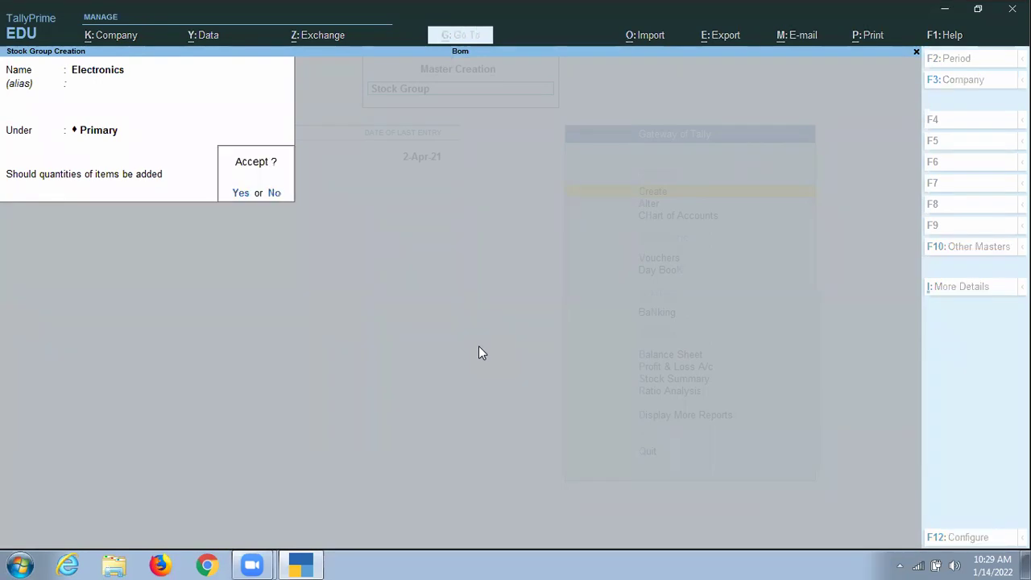
{"action": "key", "text": "Return"}
{"action": "key", "text": "Escape"}
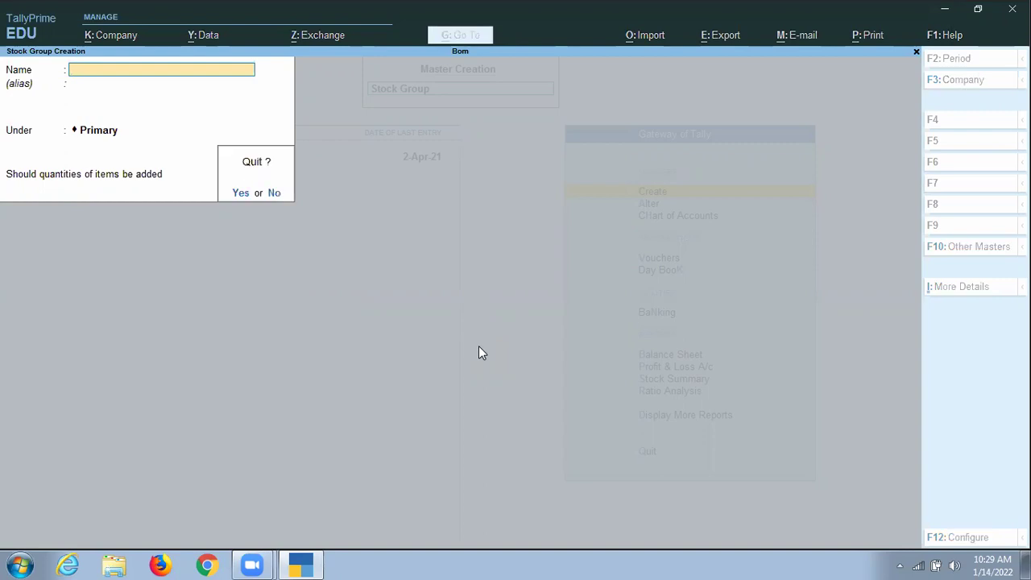
{"action": "key", "text": "Return"}
Start a new stock item and name it Computer without an alias
{"action": "key", "text": "Down"}
{"action": "key", "text": "Down"}
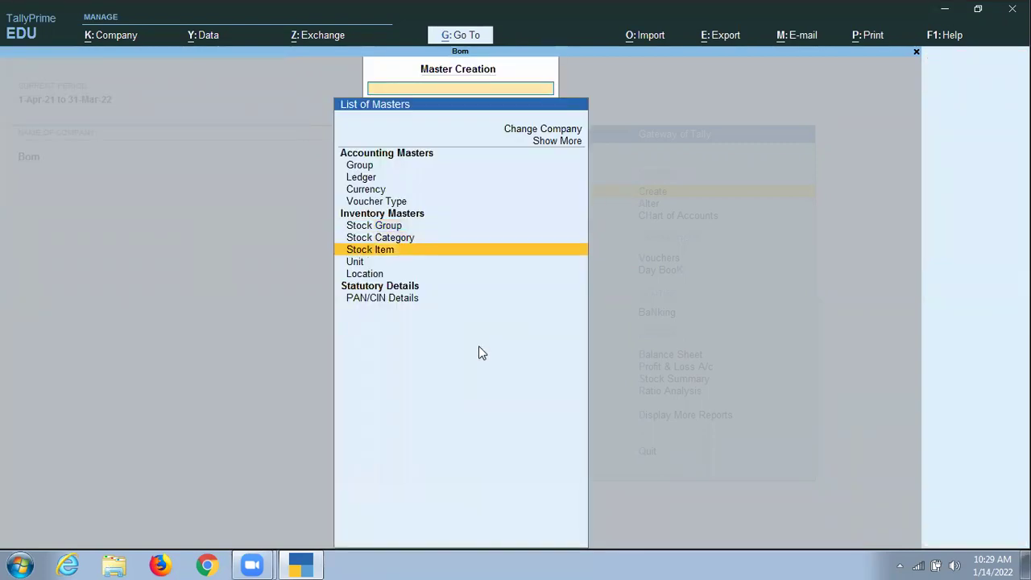
{"action": "key", "text": "Return"}
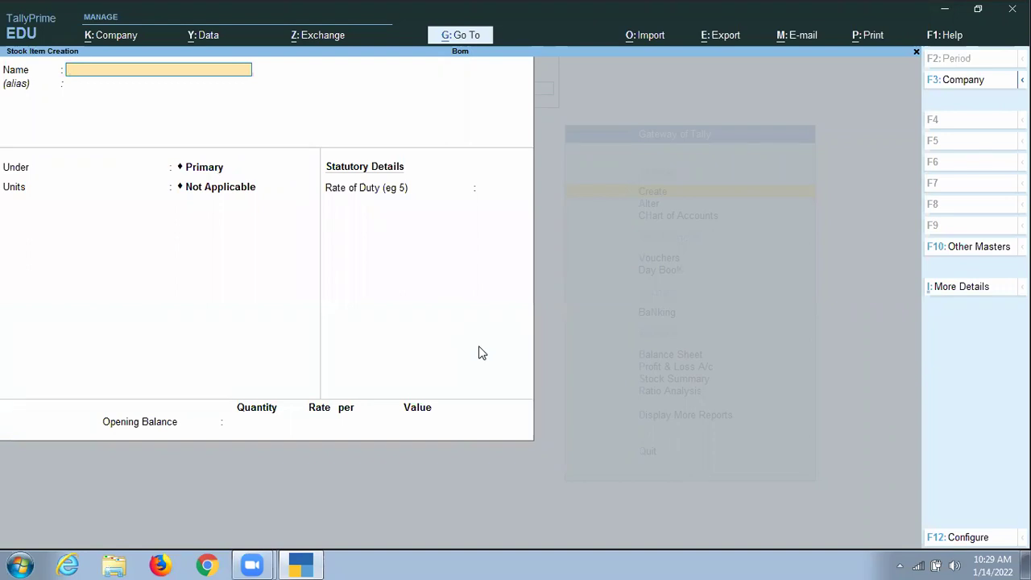
{"action": "type", "text": "Computer"}
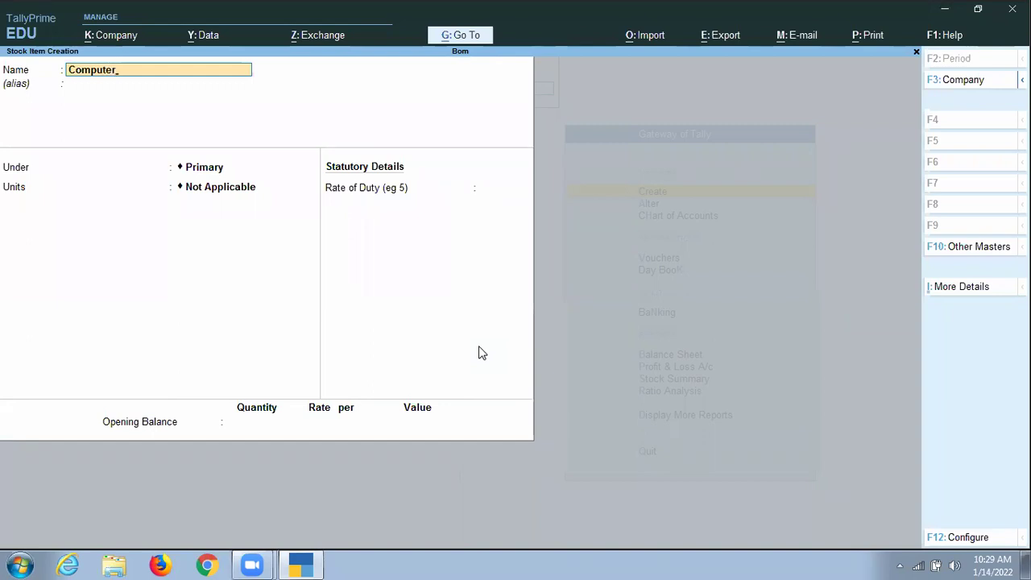
{"action": "key", "text": "Return"}
{"action": "key", "text": "Return"}
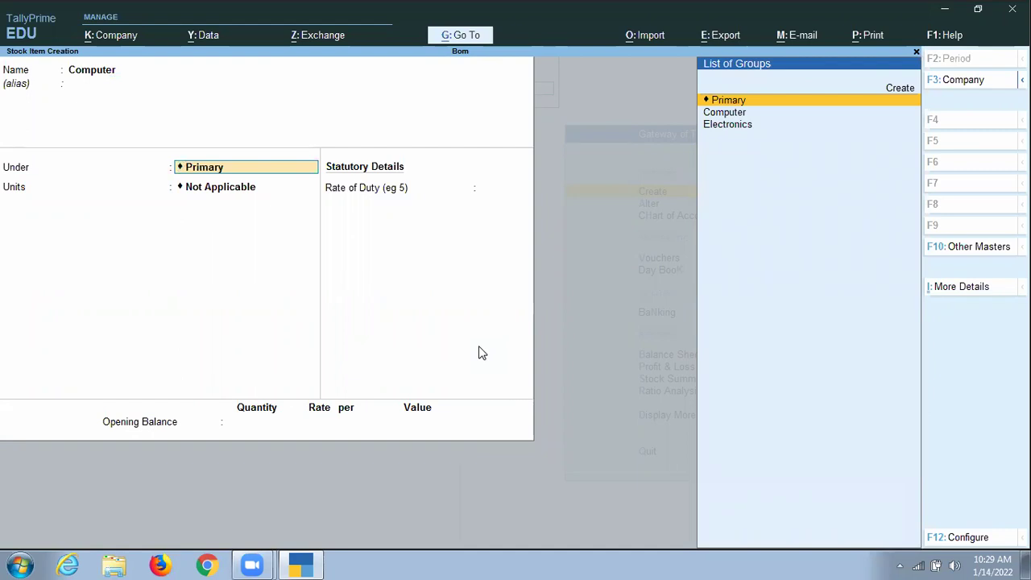
Place the Computer item under the Electronics stock group and set its unit to pcs
{"action": "key", "text": "Down"}
{"action": "key", "text": "Down"}
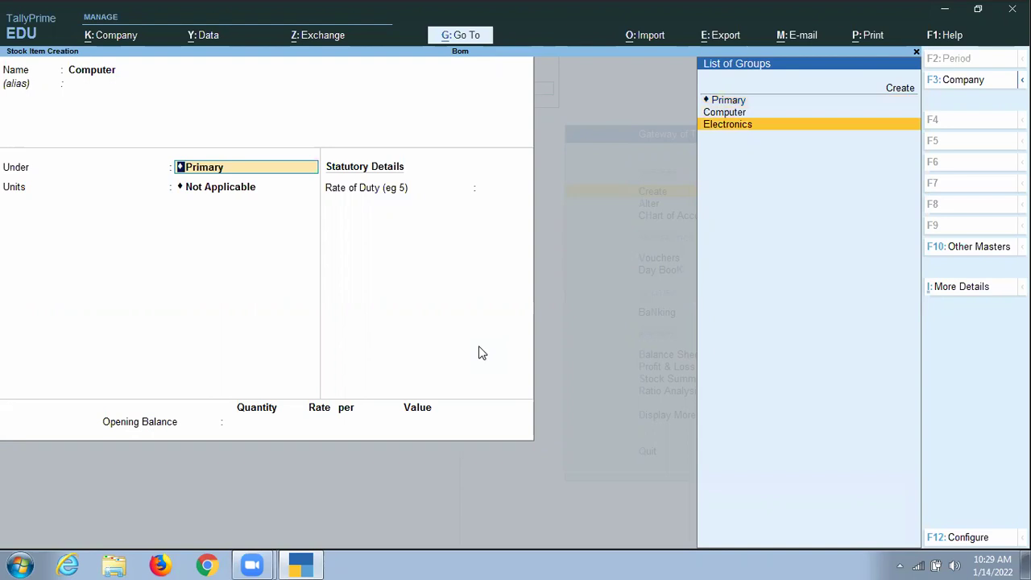
{"action": "key", "text": "Return"}
{"action": "key", "text": "Down"}
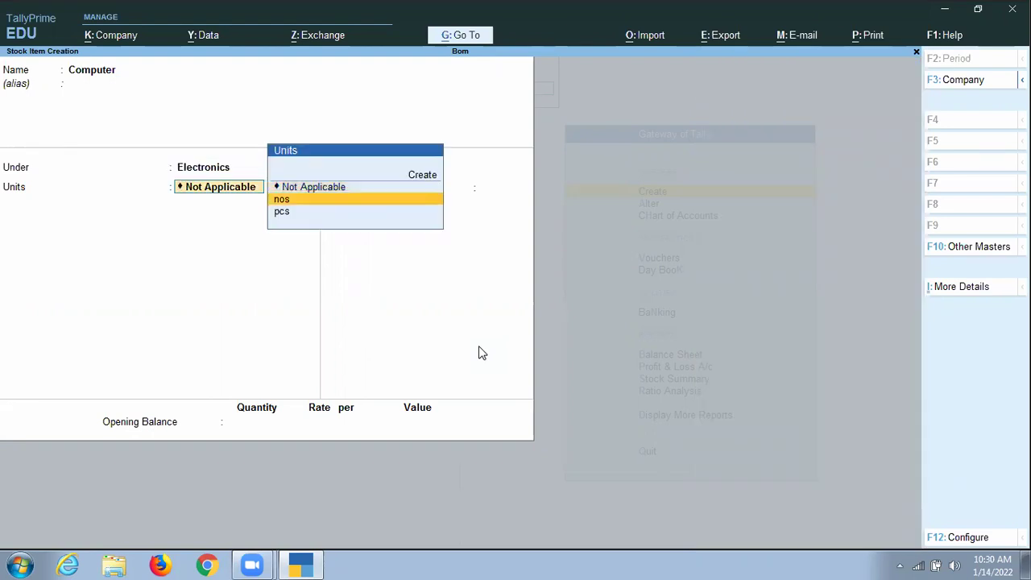
{"action": "key", "text": "Return"}
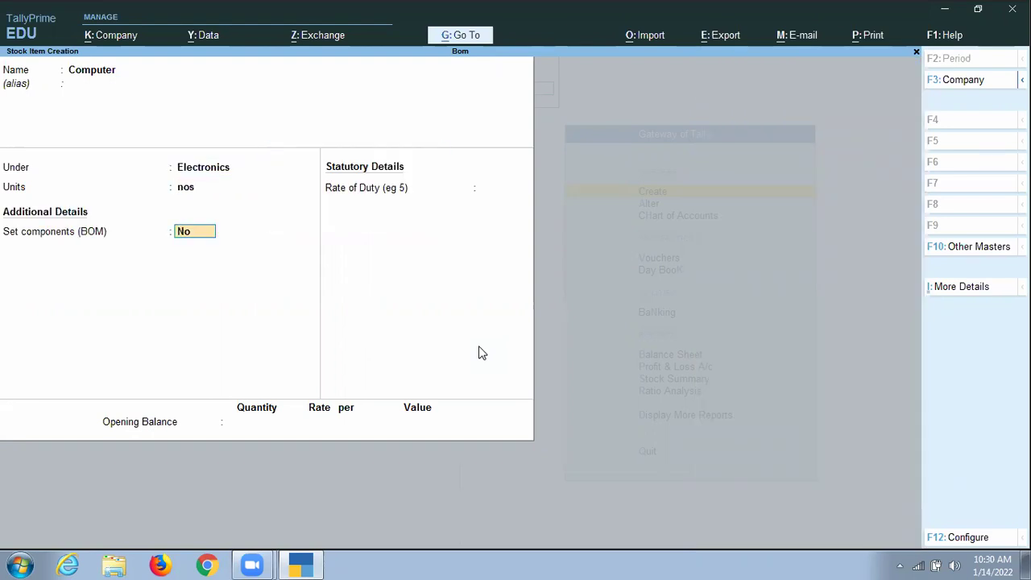
{"action": "key", "text": "BackSpace"}
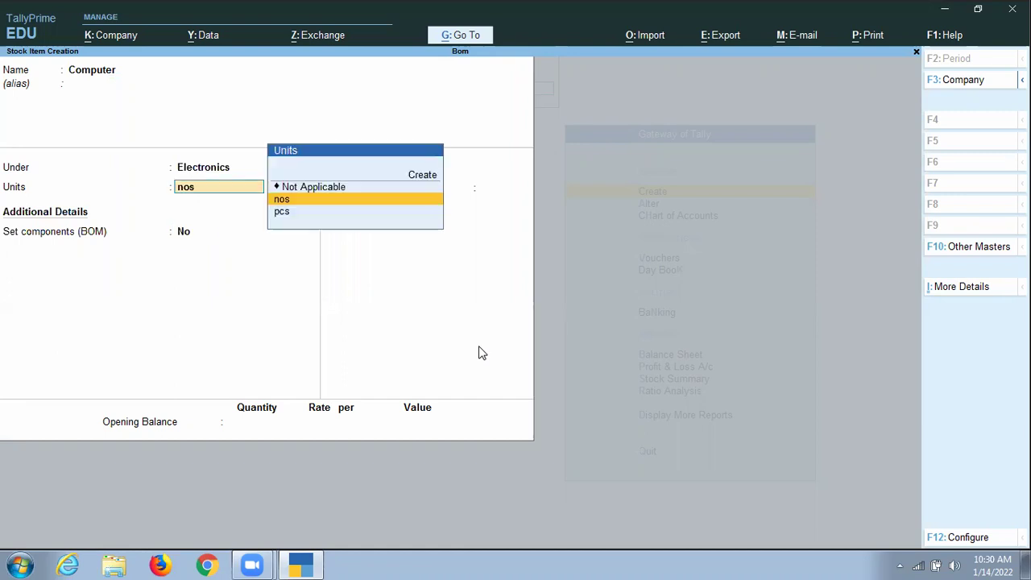
{"action": "type", "text": "p"}
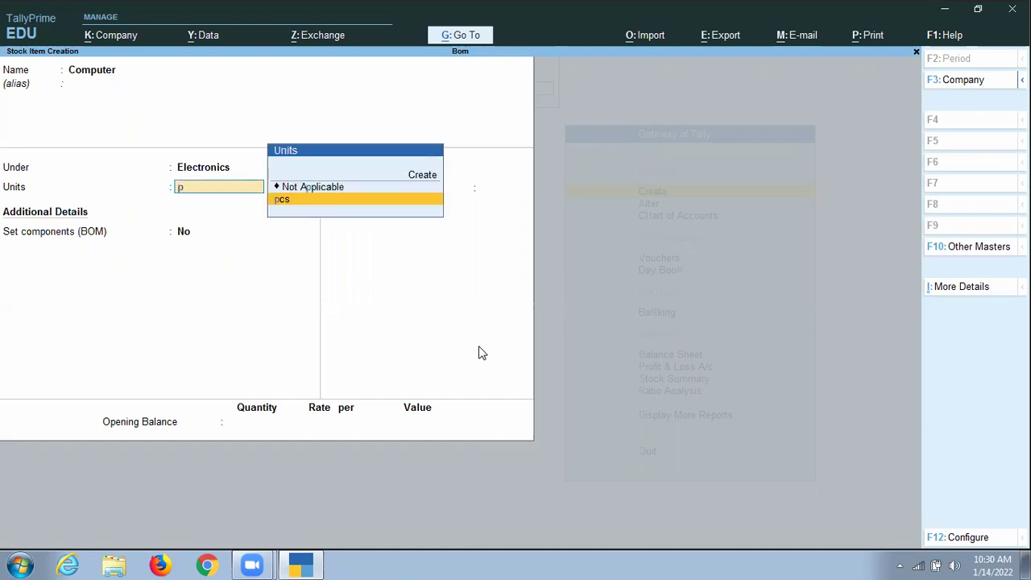
{"action": "key", "text": "Return"}
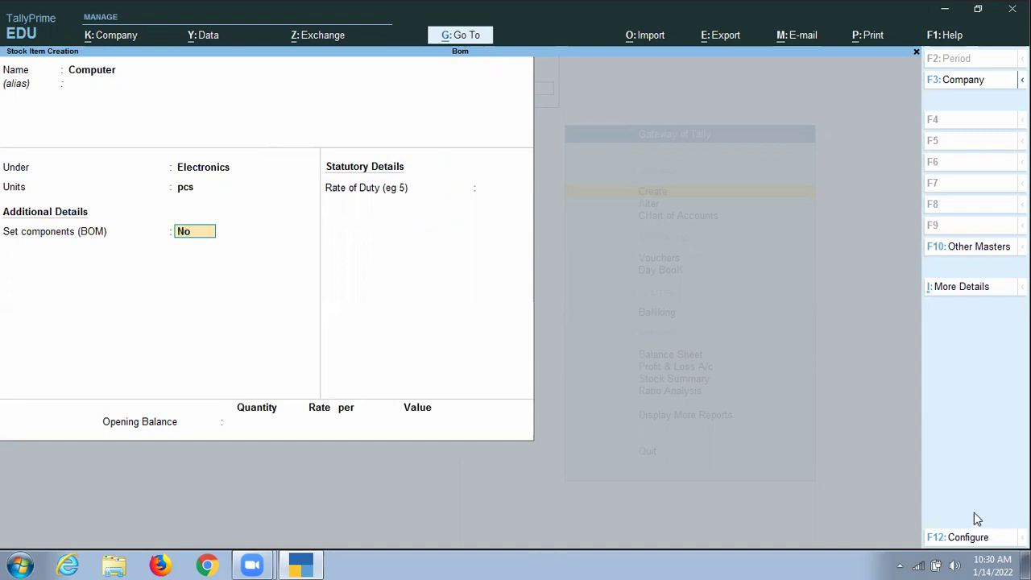
Check the stock item configuration for the Set Components List (Bill of Materials) option and accept the settings
{"action": "left_click", "coordinate": [969, 538]}
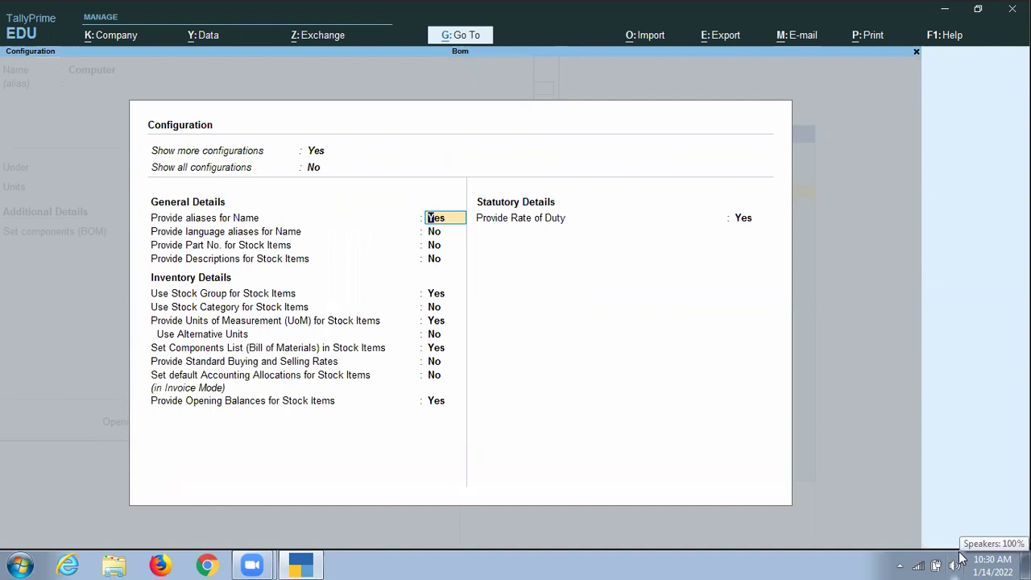
{"action": "key", "text": "Return"}
{"action": "key", "text": "Return"}
{"action": "key", "text": "Return"}
{"action": "key", "text": "Return"}
{"action": "key", "text": "Return"}
{"action": "key", "text": "Return"}
{"action": "key", "text": "Return"}
{"action": "key", "text": "Return"}
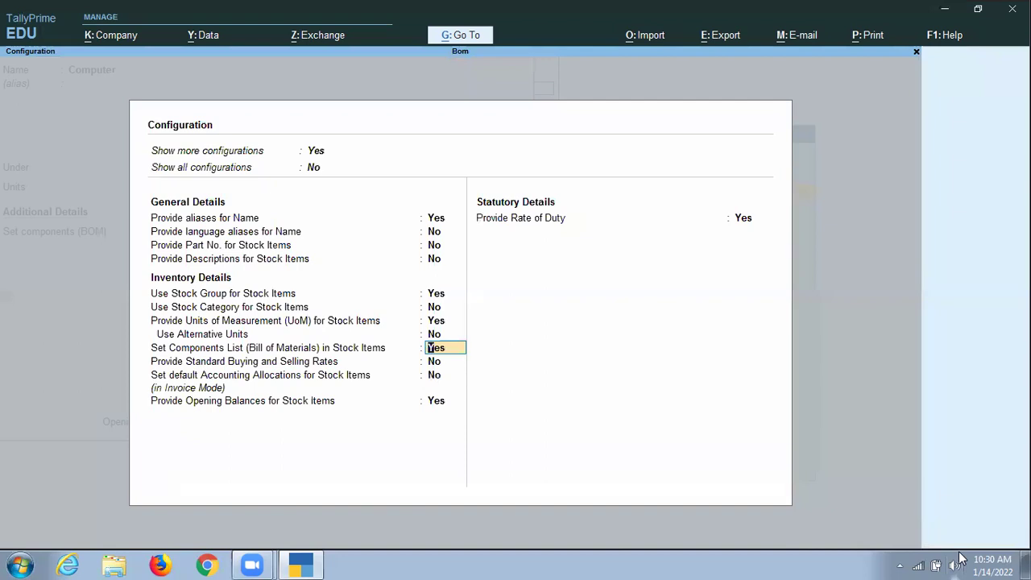
{"action": "key", "text": "BackSpace"}
{"action": "key", "text": "ctrl+a"}
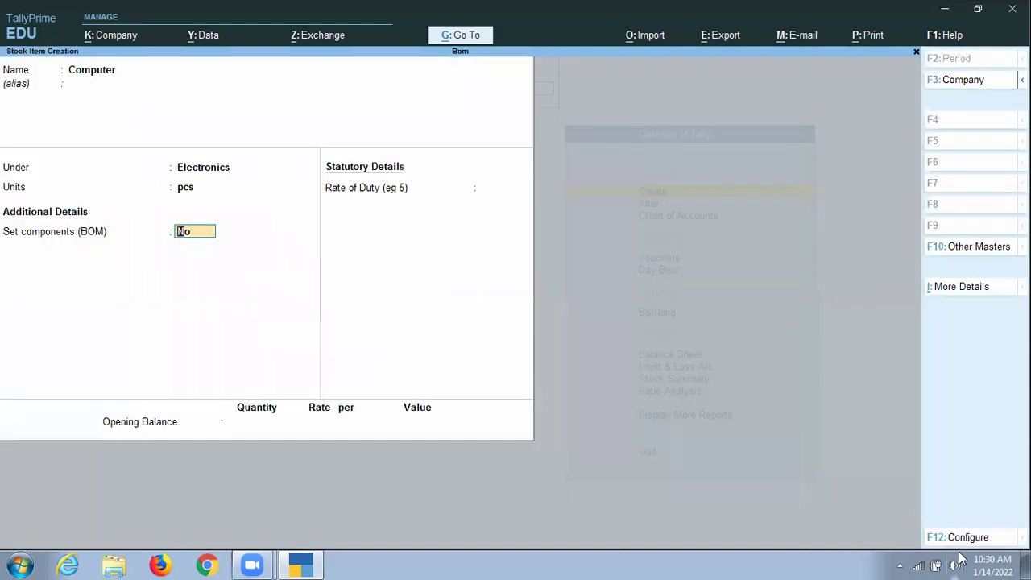
Enable components (BOM) for the Computer item and create a BOM named Production with a unit of manufacture of 1 pcs
{"action": "type", "text": "y"}
{"action": "key", "text": "Return"}
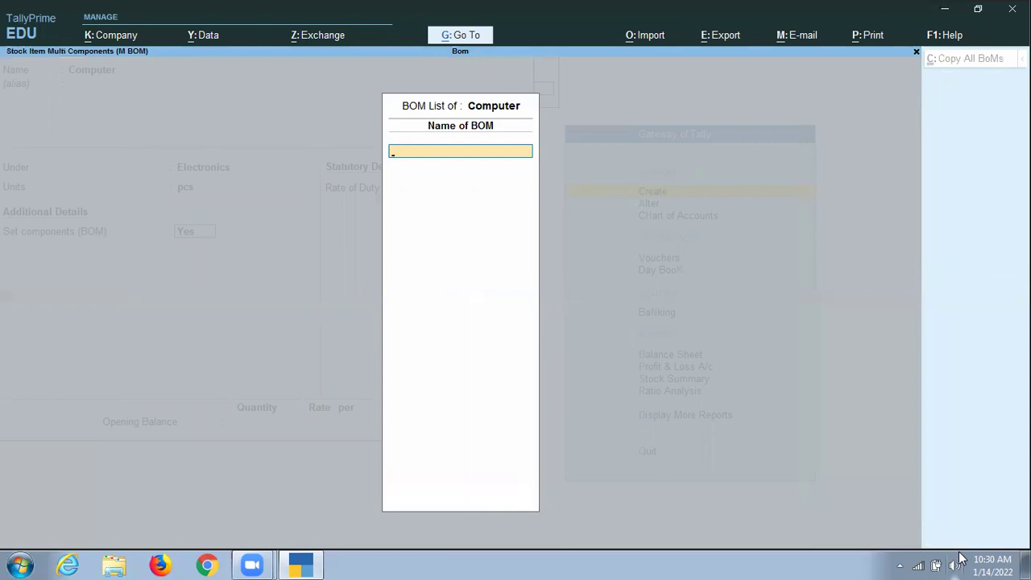
{"action": "type", "text": "Production"}
{"action": "key", "text": "Return"}
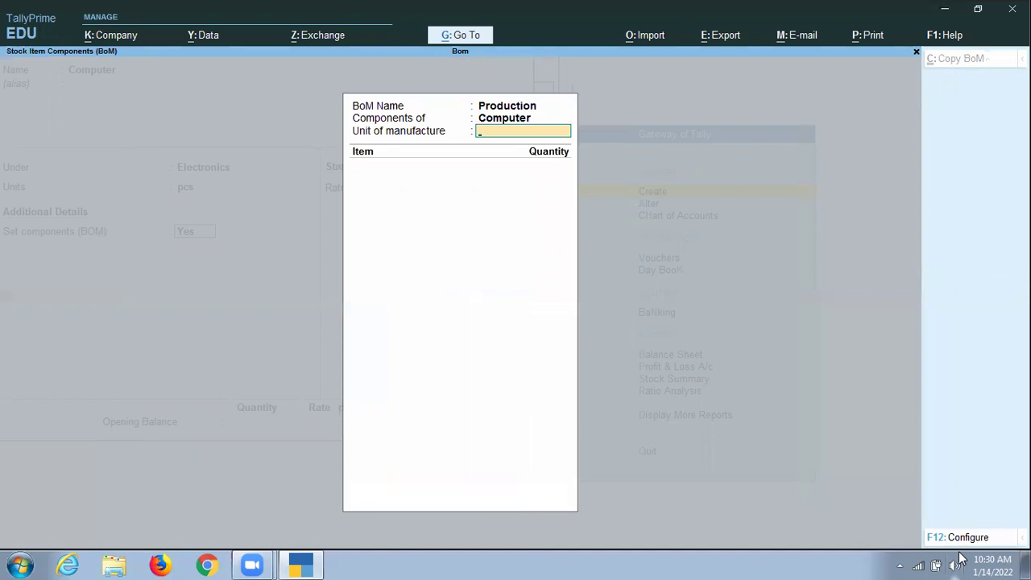
{"action": "type", "text": "1pcs"}
{"action": "key", "text": "Return"}
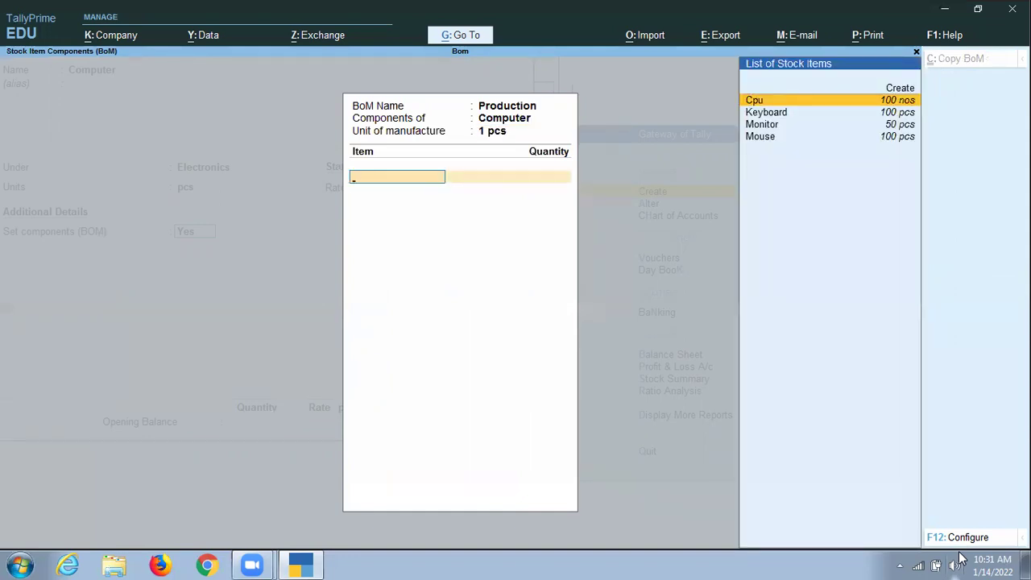
Add 1 nos of Cpu and 1 pcs of Keyboard to the Production BOM
{"action": "key", "text": "Return"}
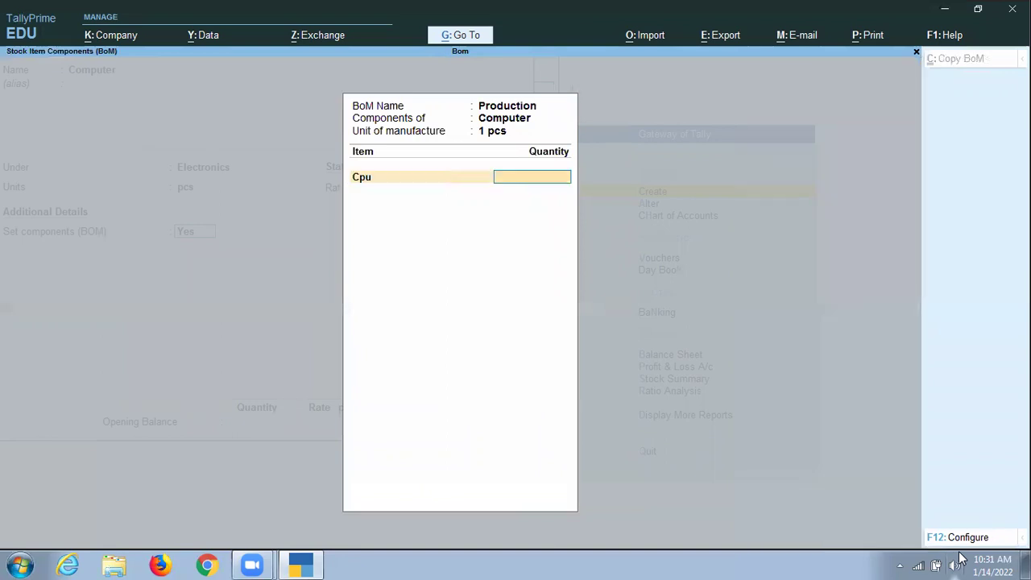
{"action": "type", "text": "1"}
{"action": "key", "text": "Return"}
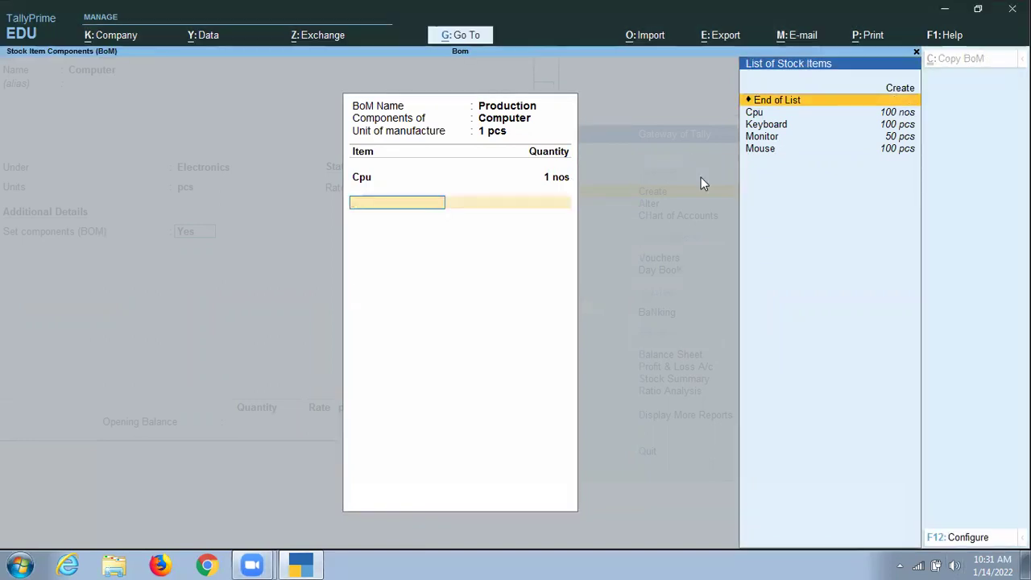
{"action": "key", "text": "Down"}
{"action": "key", "text": "Down"}
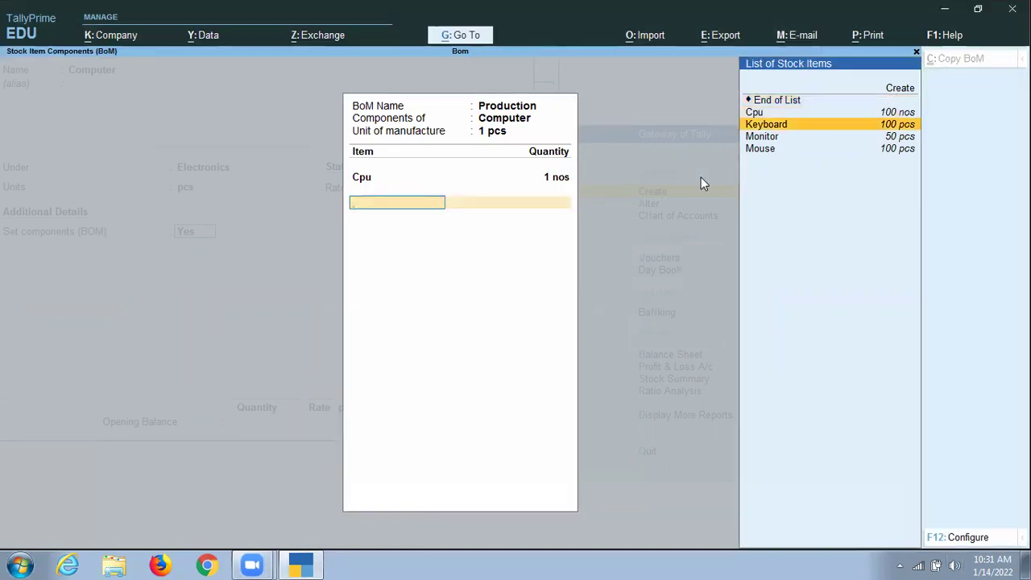
{"action": "key", "text": "Return"}
{"action": "type", "text": "1"}
{"action": "key", "text": "Return"}
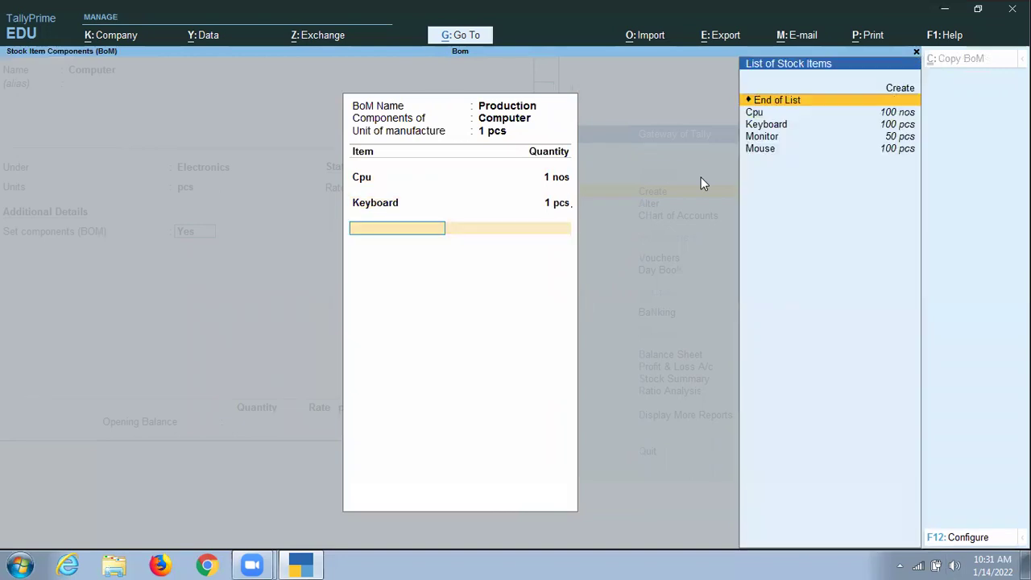
Add 1 pcs of Monitor and a Mouse with quantity 1 to the Production BOM
{"action": "key", "text": "Down"}
{"action": "key", "text": "Down"}
{"action": "key", "text": "Down"}
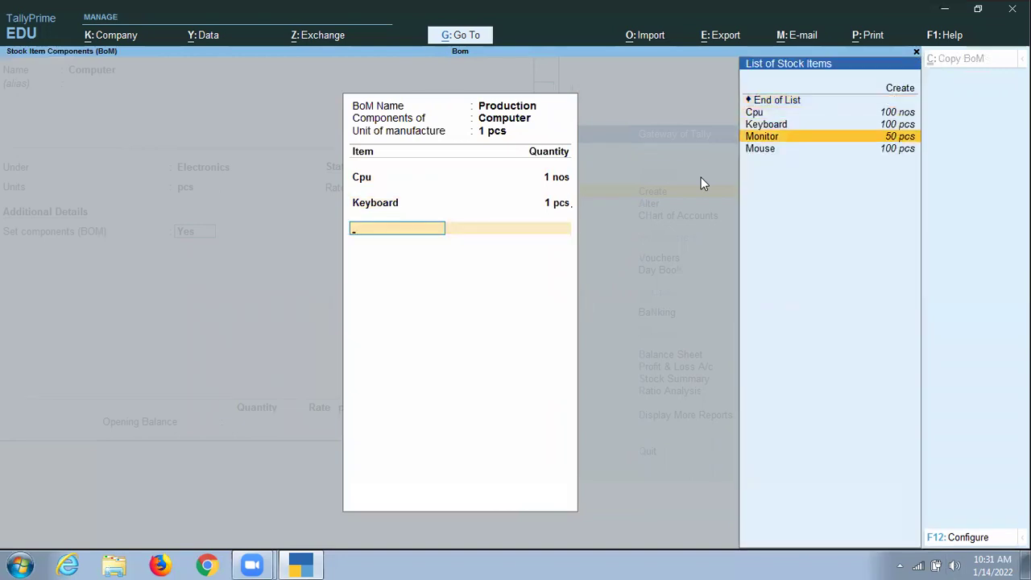
{"action": "key", "text": "Return"}
{"action": "type", "text": "1"}
{"action": "key", "text": "Return"}
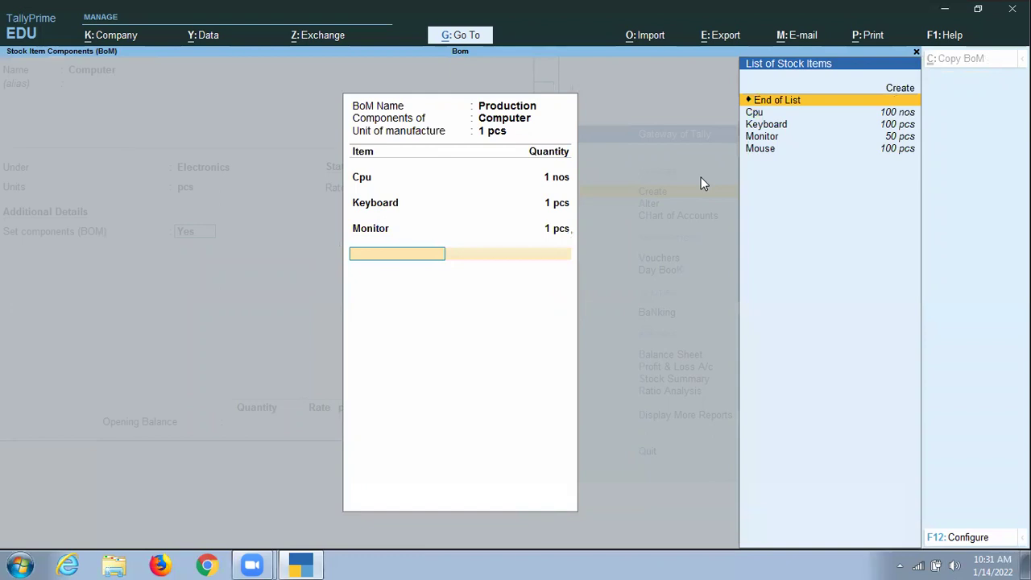
{"action": "key", "text": "Down"}
{"action": "key", "text": "Down"}
{"action": "key", "text": "Down"}
{"action": "key", "text": "Down"}
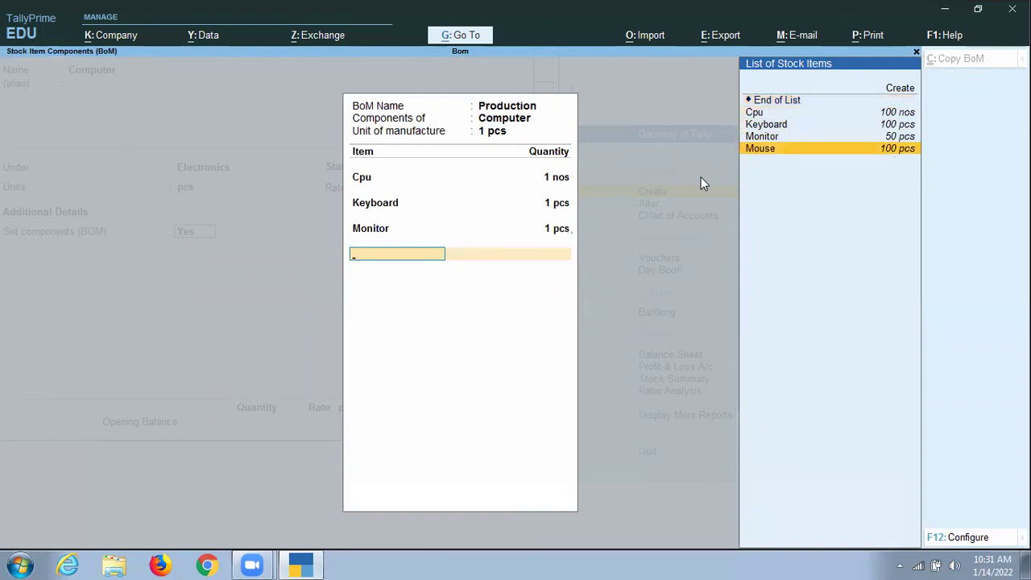
{"action": "key", "text": "Return"}
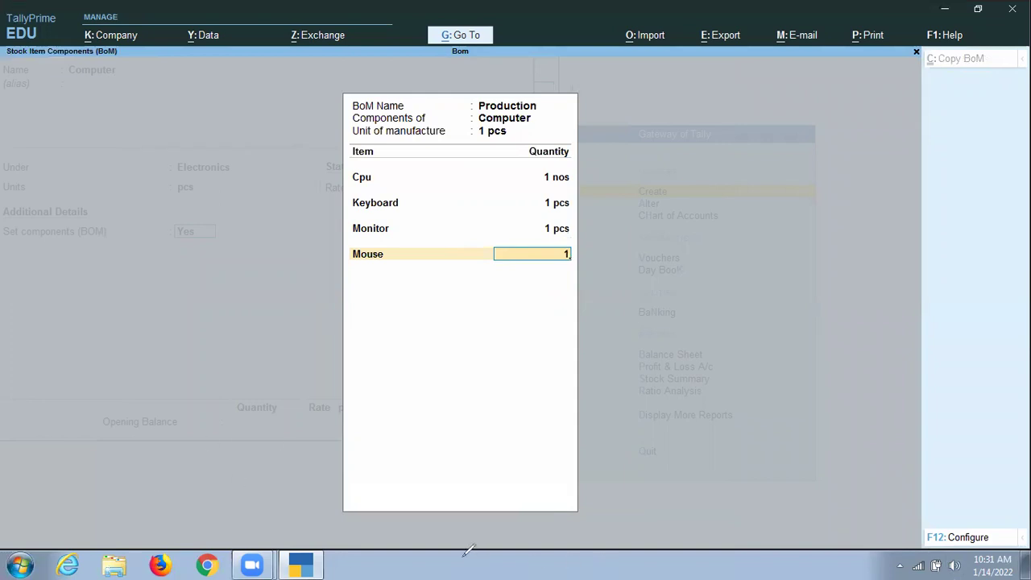
{"action": "key", "text": "ctrl+2"}
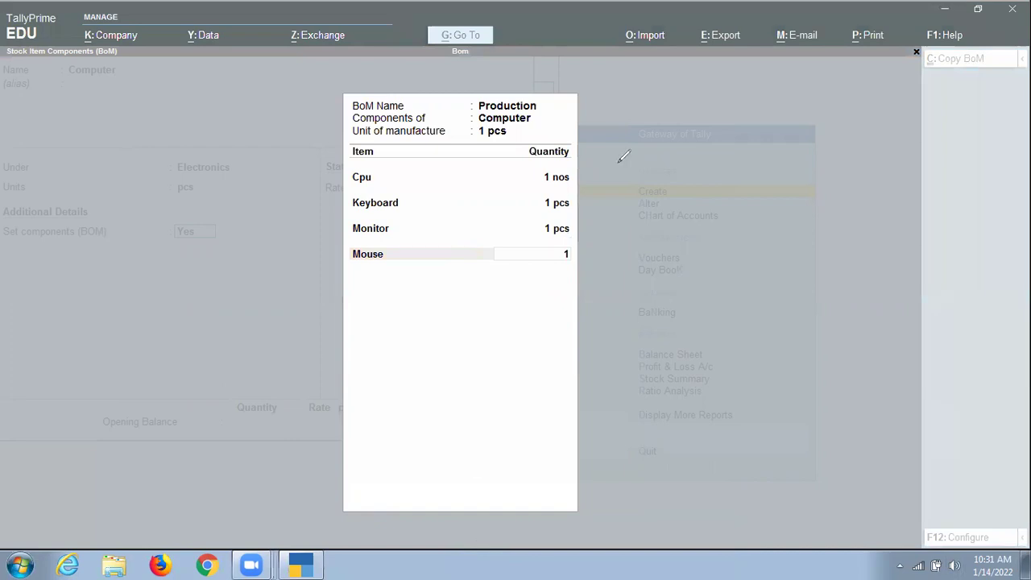
{"action": "left_click_drag", "start_coordinate": [512, 127], "coordinate": [662, 112]}
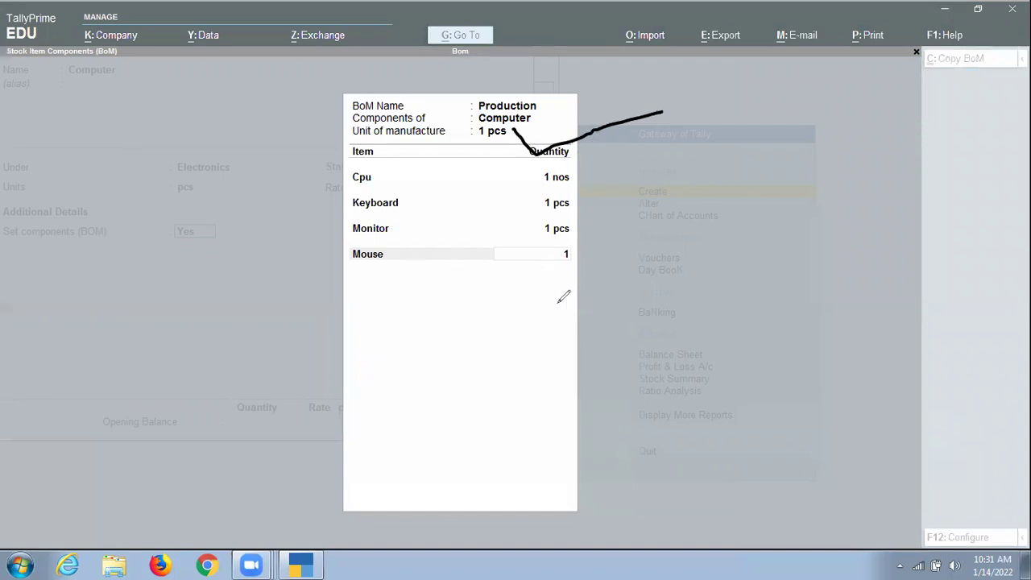
{"action": "mouse_move", "coordinate": [572, 278]}
{"action": "left_mouse_down"}
{"action": "mouse_move", "coordinate": [509, 283]}
{"action": "mouse_move", "coordinate": [531, 290]}
{"action": "mouse_move", "coordinate": [518, 368]}
{"action": "mouse_move", "coordinate": [566, 379]}
{"action": "left_mouse_up"}
{"action": "left_click", "coordinate": [552, 318]}
{"action": "left_click_drag", "start_coordinate": [607, 342], "coordinate": [627, 364]}
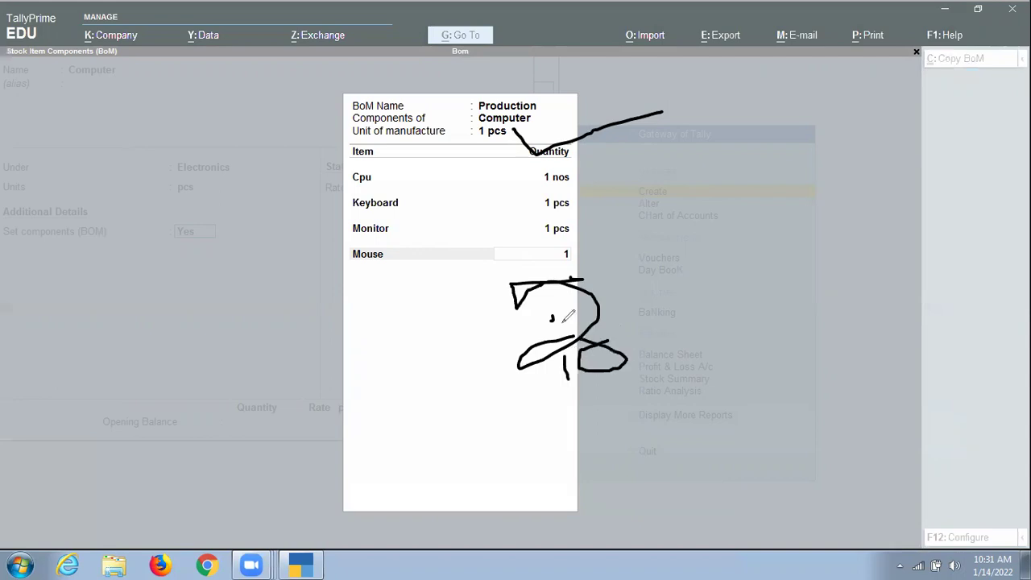
{"action": "mouse_move", "coordinate": [588, 164]}
{"action": "left_mouse_down"}
{"action": "mouse_move", "coordinate": [568, 163]}
{"action": "mouse_move", "coordinate": [525, 206]}
{"action": "mouse_move", "coordinate": [556, 267]}
{"action": "mouse_move", "coordinate": [595, 193]}
{"action": "mouse_move", "coordinate": [581, 154]}
{"action": "left_mouse_up"}
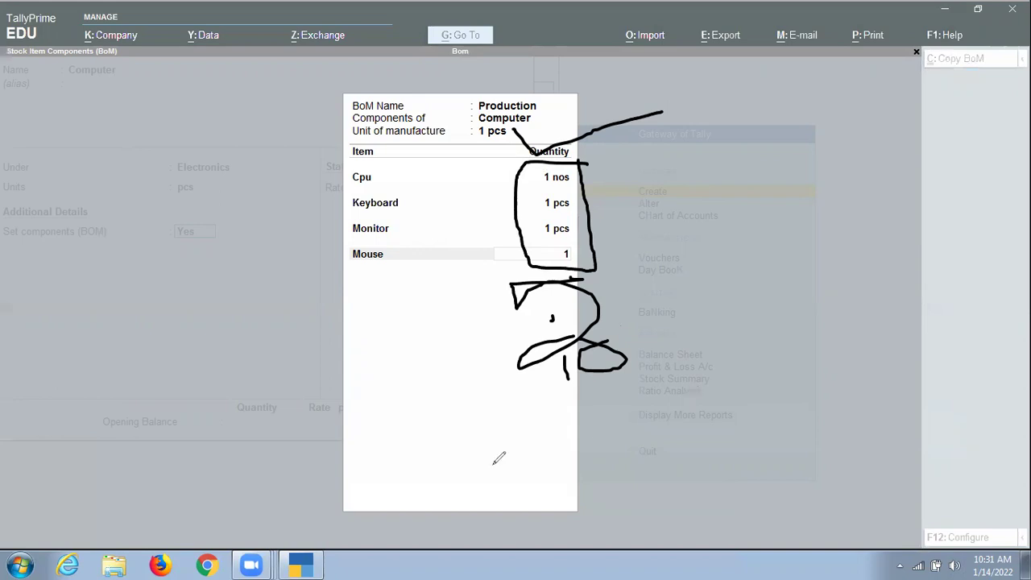
{"action": "key", "text": "Escape"}
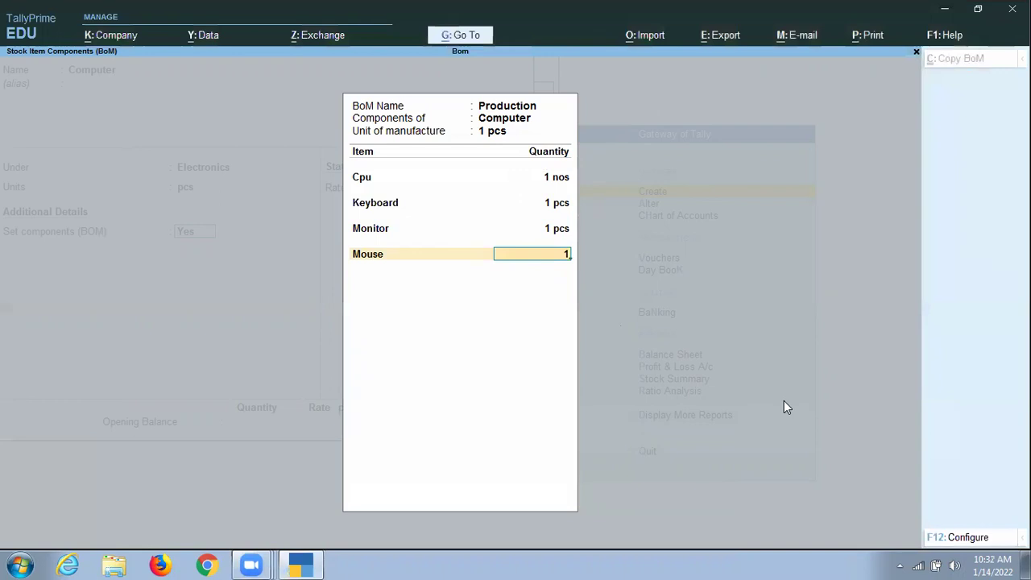
Finish the Production BOM's component list and save the Computer stock item with no opening balance
{"action": "key", "text": "Return"}
{"action": "key", "text": "Return"}
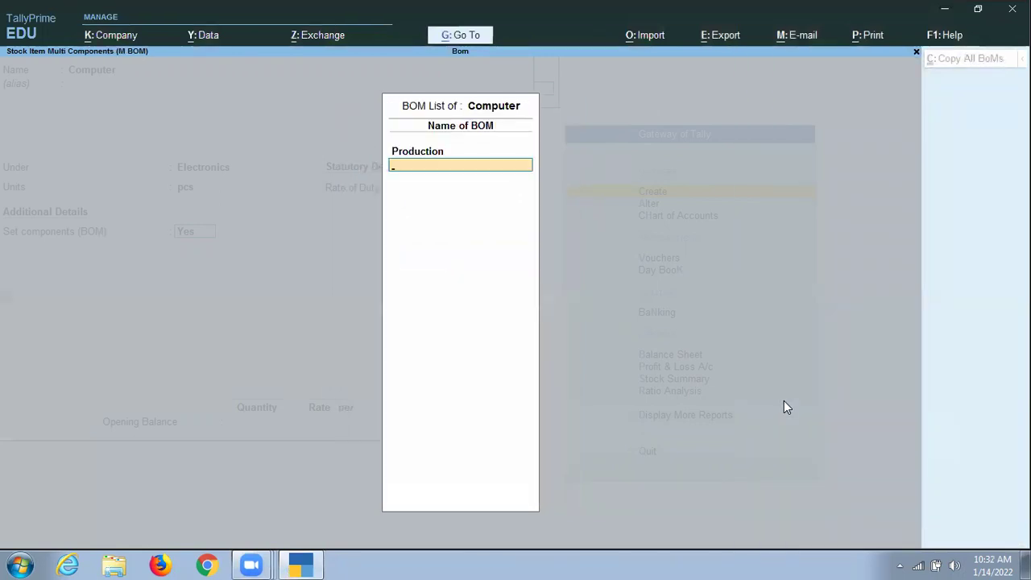
{"action": "key", "text": "Return"}
{"action": "key", "text": "Return"}
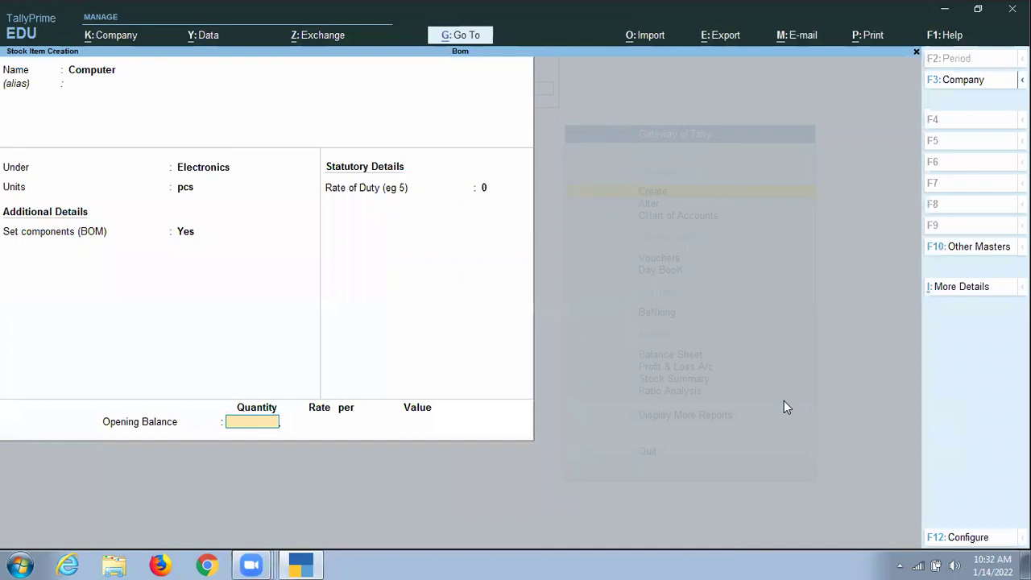
{"action": "key", "text": "Return"}
{"action": "key", "text": "Return"}
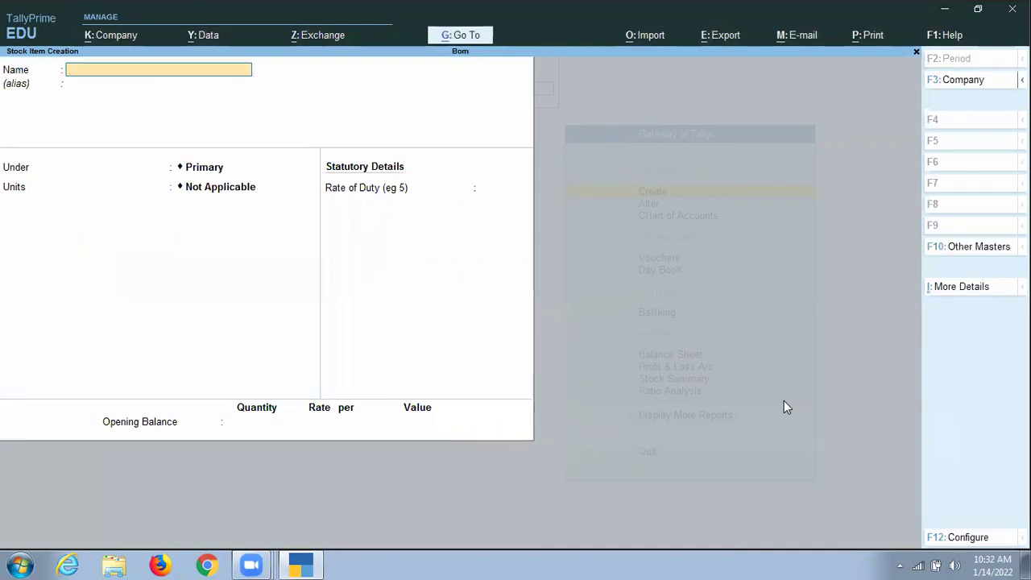
{"action": "key", "text": "Escape"}
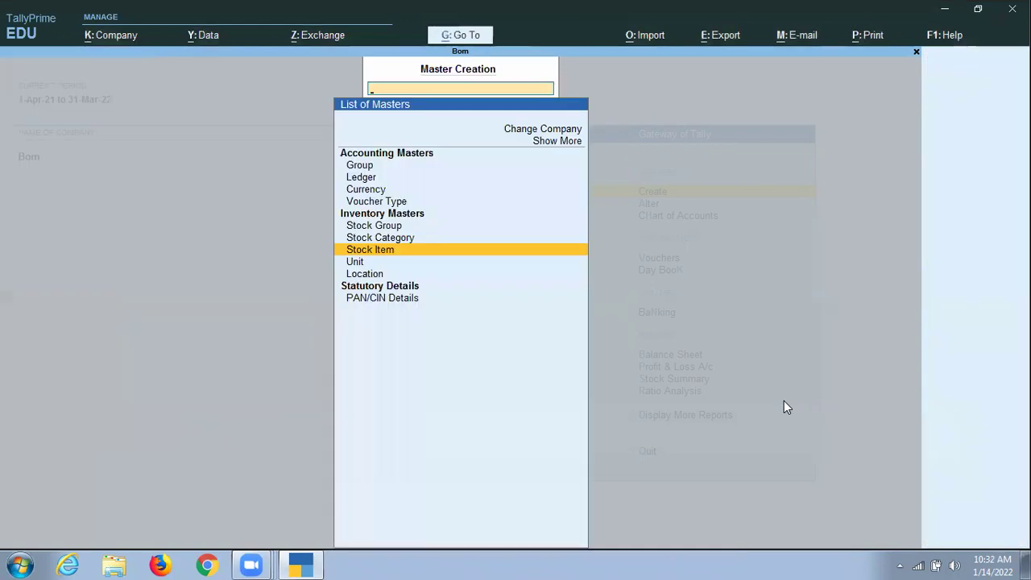
Start a new voucher type master named Manufacturing Voucher, leaving its alias blank
{"action": "key", "text": "Up"}
{"action": "key", "text": "Up"}
{"action": "key", "text": "Up"}
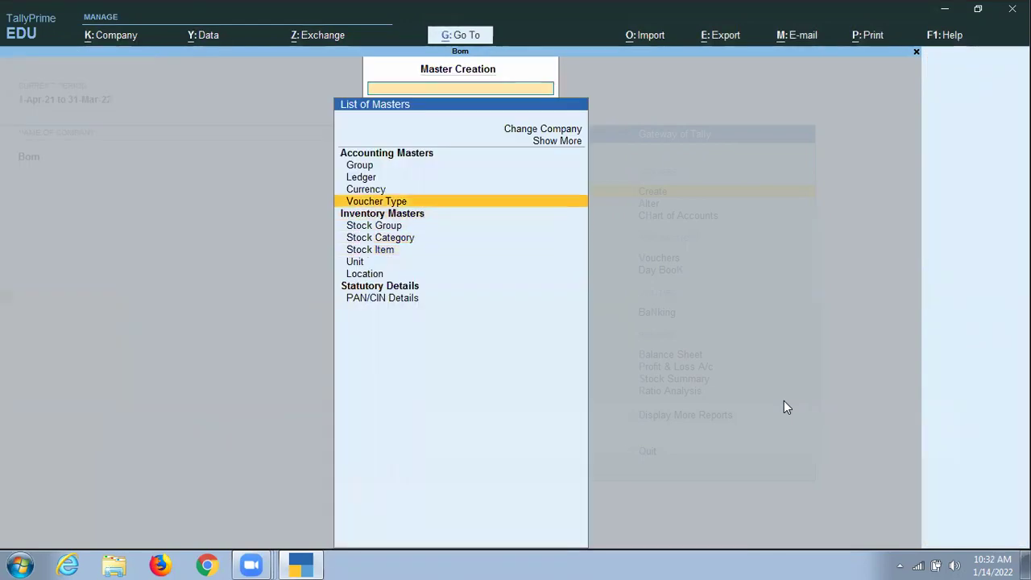
{"action": "key", "text": "Return"}
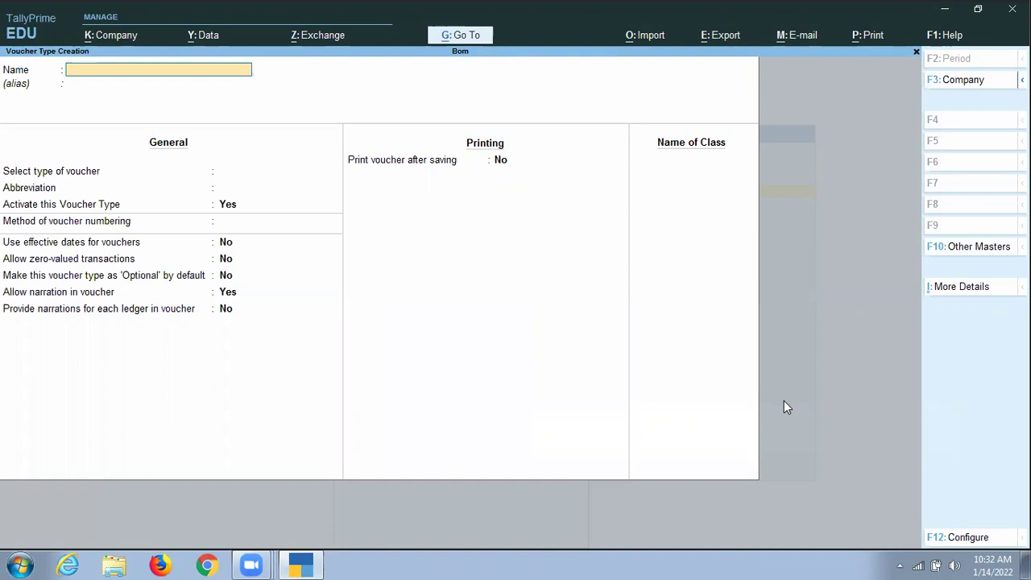
{"action": "type", "text": "Manufacturing Vo"}
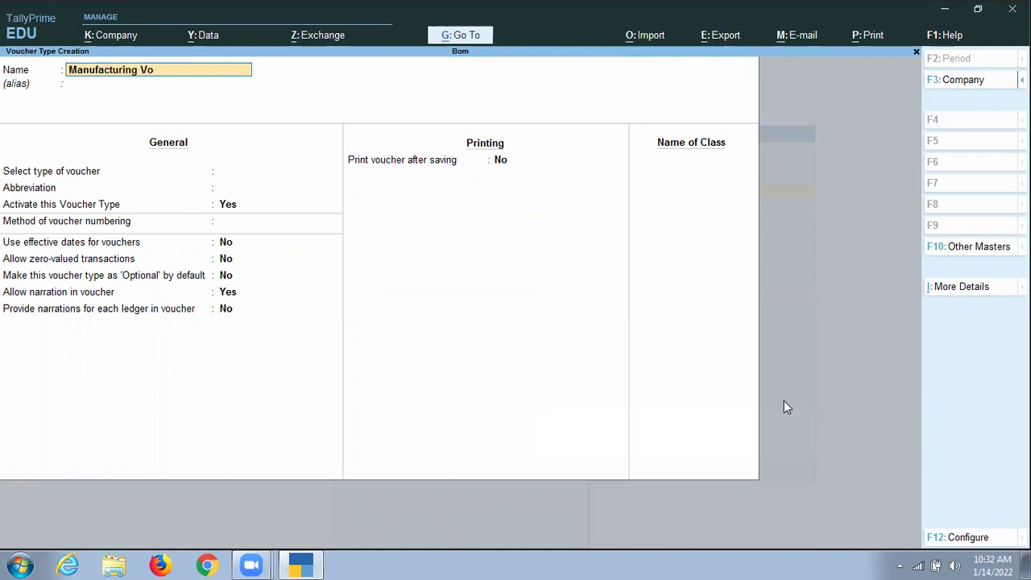
{"action": "type", "text": "ucher"}
{"action": "key", "text": "Return"}
{"action": "key", "text": "Return"}
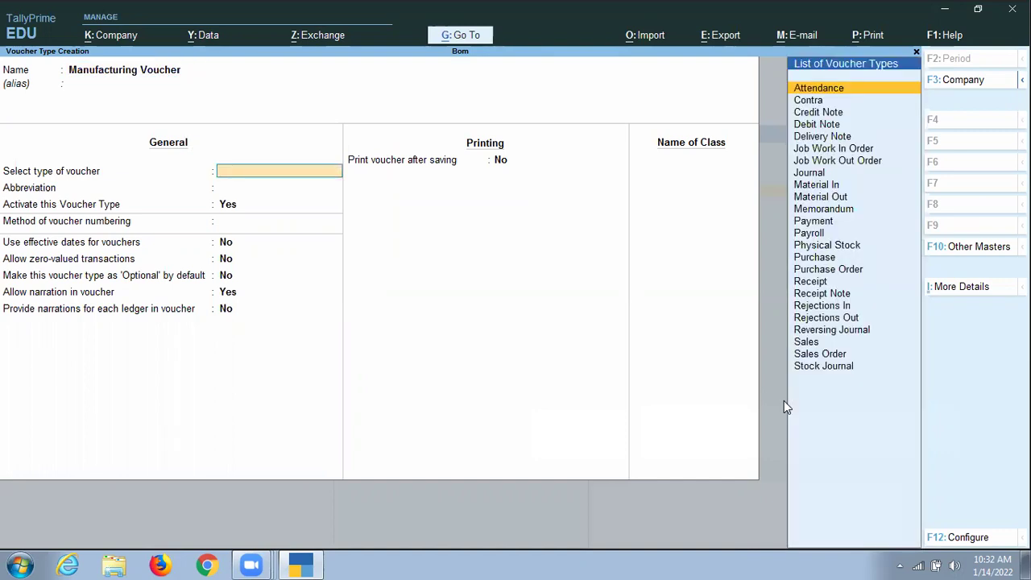
Set the type of voucher for Manufacturing Voucher to Stock Journal
{"action": "key", "text": "Down"}
{"action": "key", "text": "Down"}
{"action": "key", "text": "Down"}
{"action": "key", "text": "Down"}
{"action": "key", "text": "Down"}
{"action": "key", "text": "Down"}
{"action": "key", "text": "Down"}
{"action": "key", "text": "Down"}
{"action": "key", "text": "Down"}
{"action": "key", "text": "Down"}
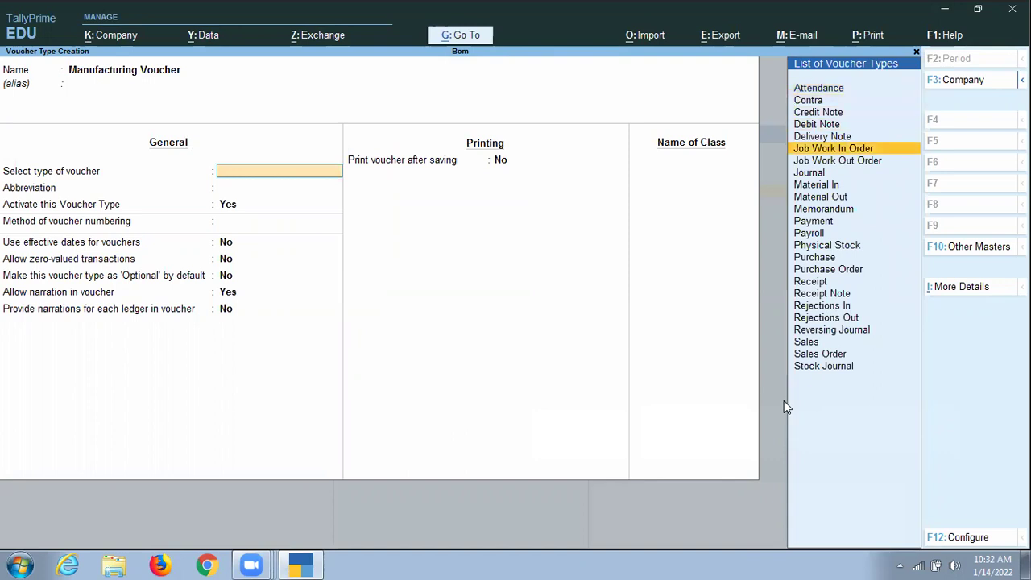
{"action": "key", "text": "Down"}
{"action": "key", "text": "Down"}
{"action": "key", "text": "Down"}
{"action": "key", "text": "Down"}
{"action": "key", "text": "Down"}
{"action": "key", "text": "Down"}
{"action": "key", "text": "Down"}
{"action": "key", "text": "Down"}
{"action": "key", "text": "Down"}
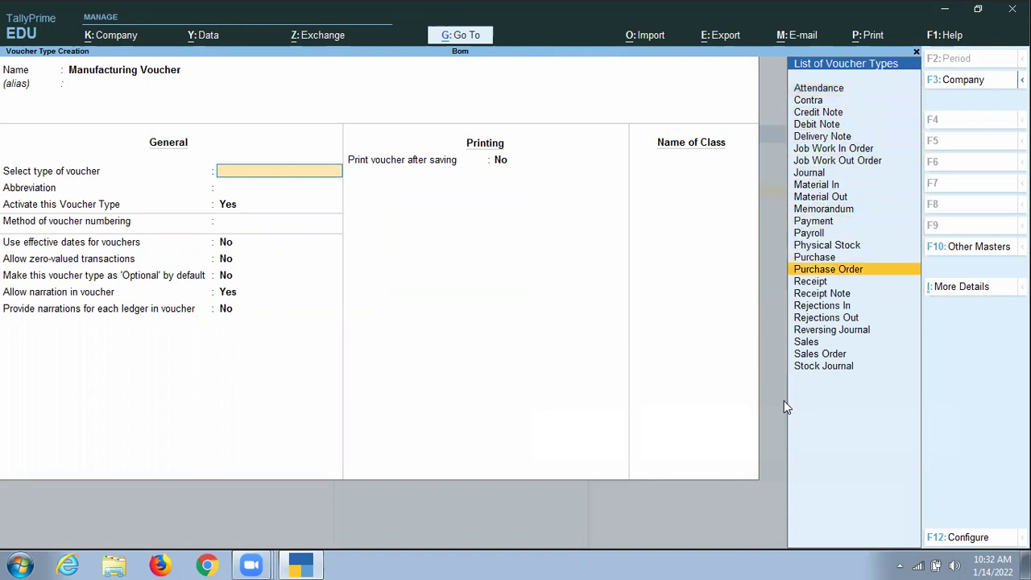
{"action": "key", "text": "Down"}
{"action": "key", "text": "Down"}
{"action": "key", "text": "Down"}
{"action": "key", "text": "Down"}
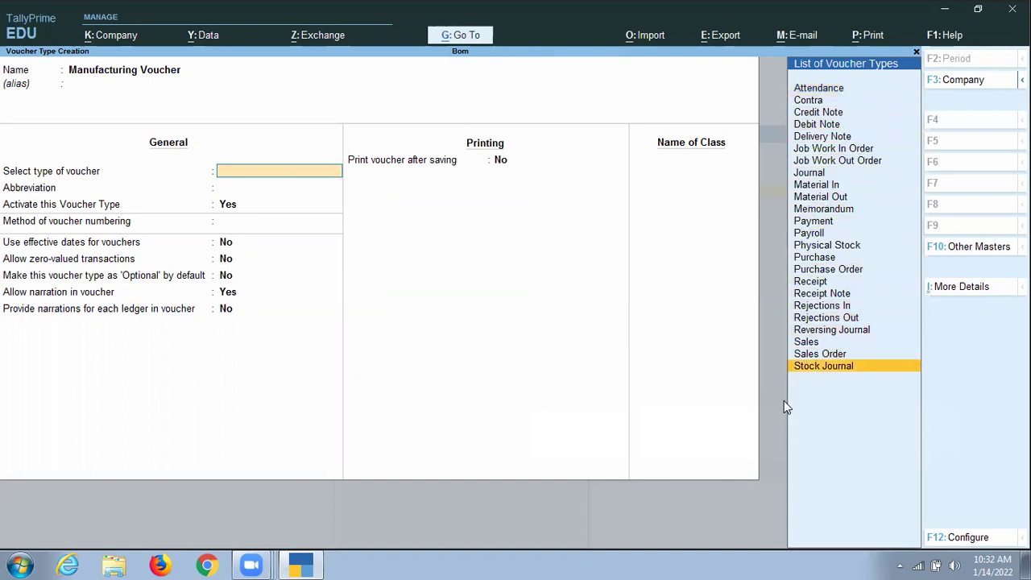
{"action": "key", "text": "Return"}
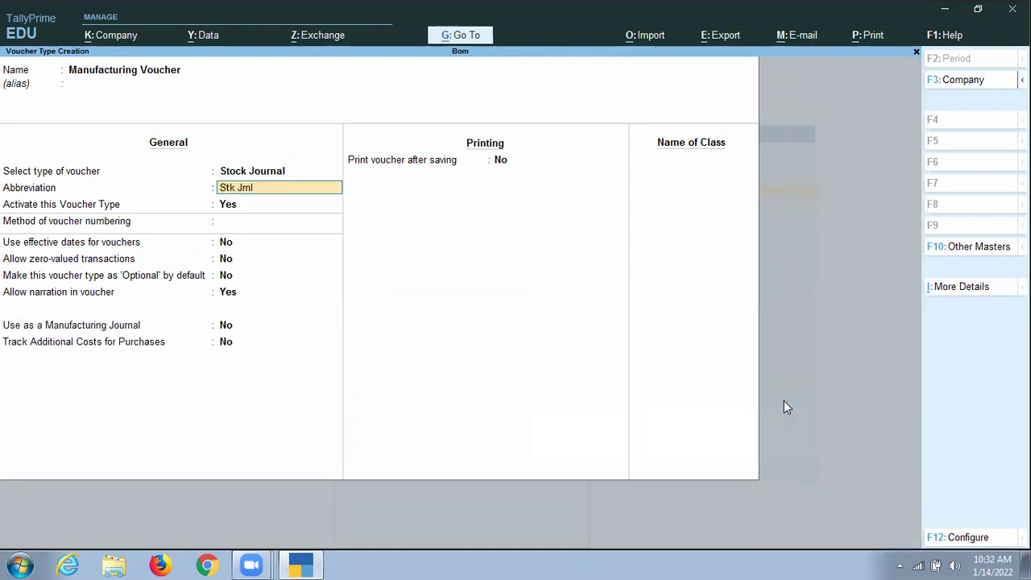
Keep the voucher type active with abbreviation Stk Jrnl, choose Automatic numbering without advanced configuration, and accept the other default options
{"action": "key", "text": "Return"}
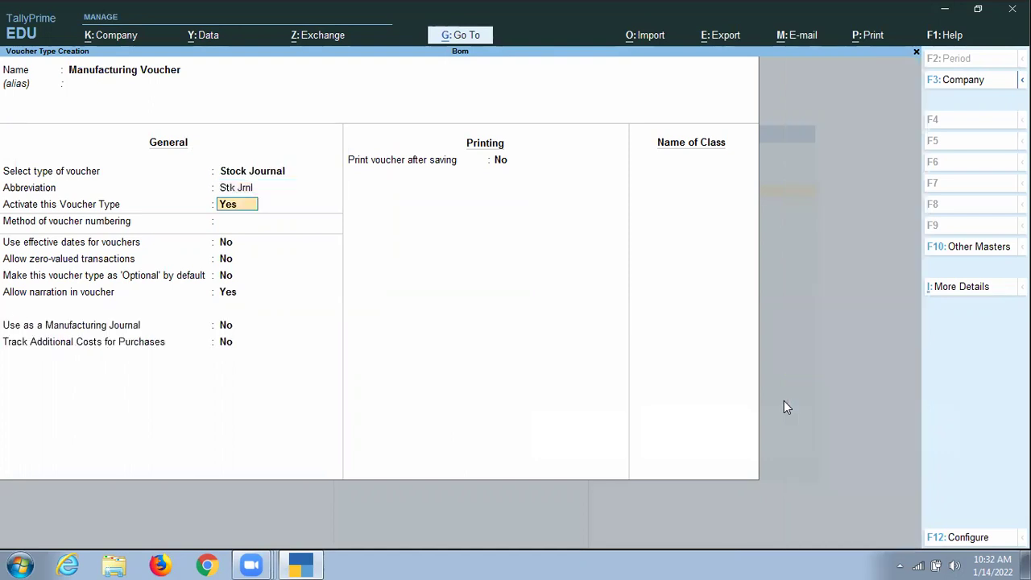
{"action": "key", "text": "Return"}
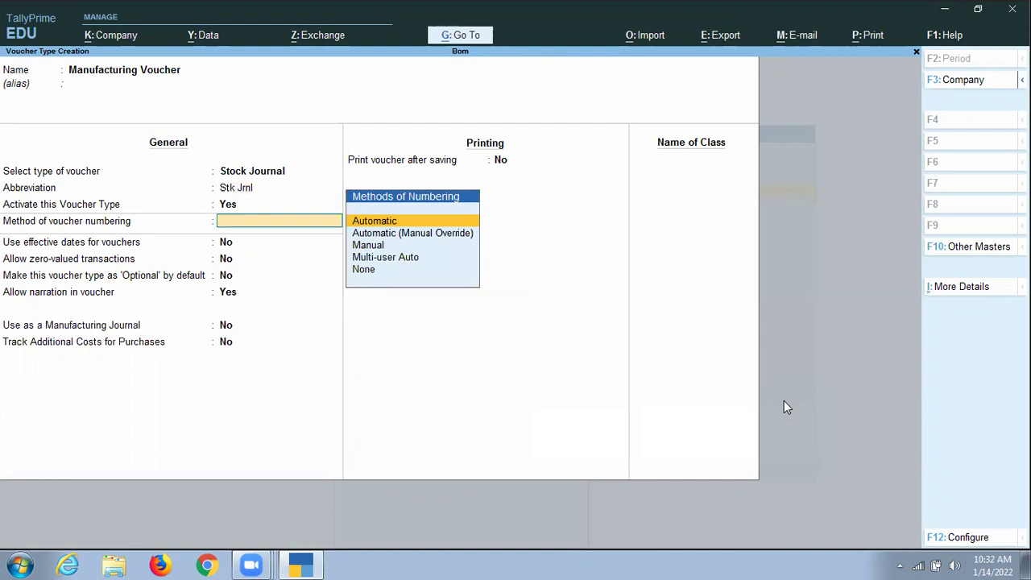
{"action": "key", "text": "Return"}
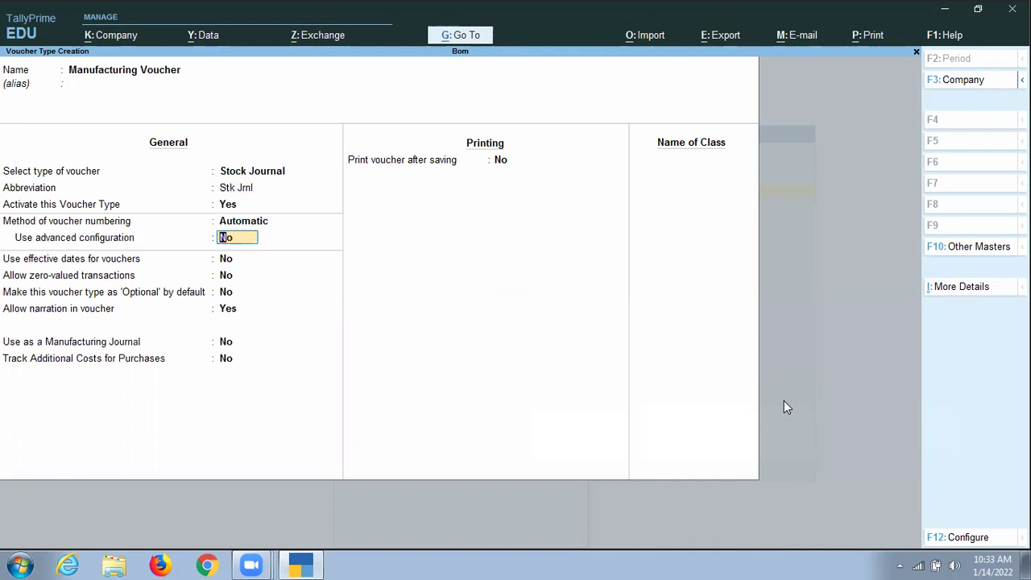
{"action": "key", "text": "Return"}
{"action": "key", "text": "Return"}
{"action": "key", "text": "Return"}
{"action": "key", "text": "Return"}
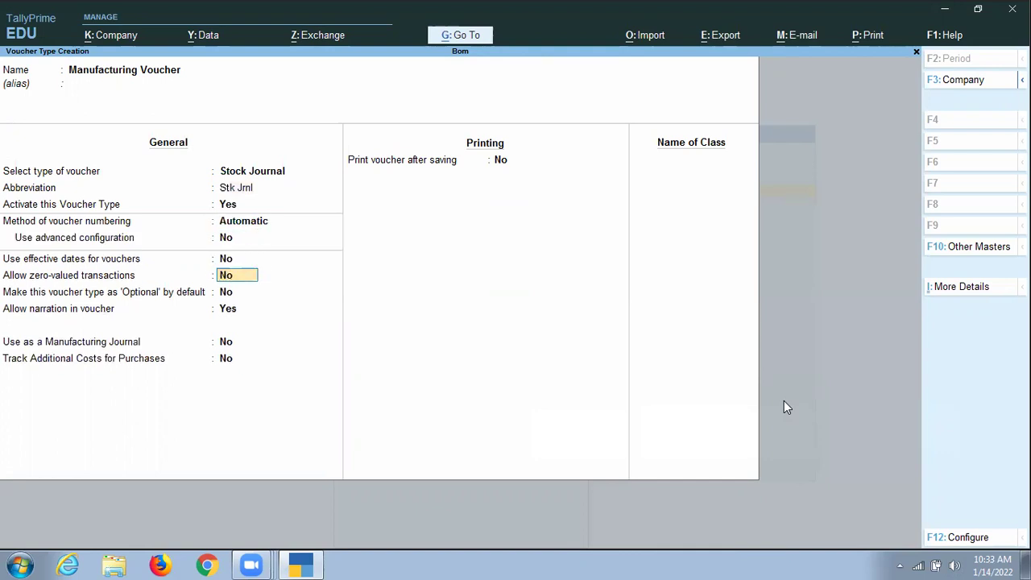
{"action": "key", "text": "Return"}
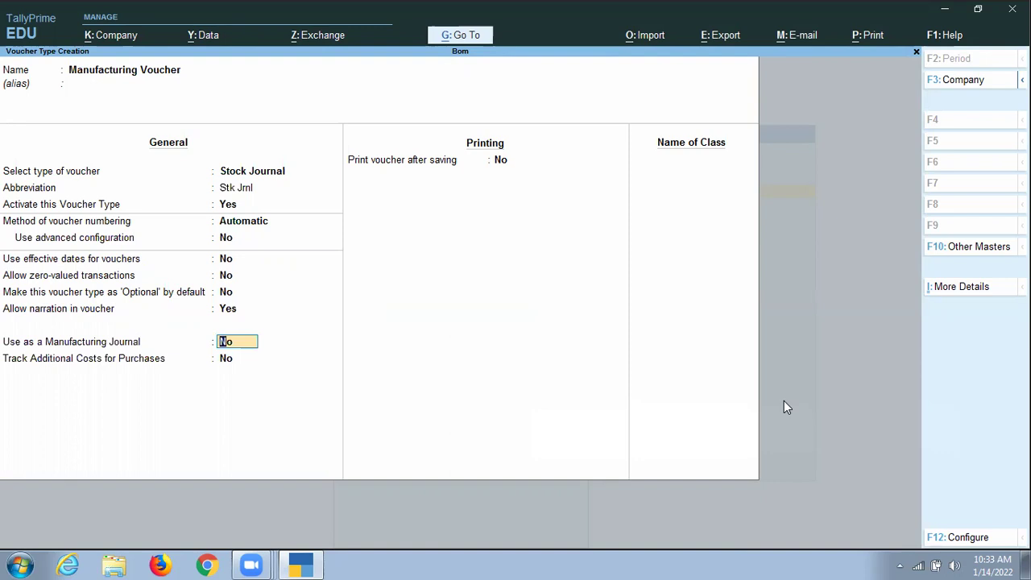
Enable use as a Manufacturing Journal, save the Manufacturing Voucher type, and return to the Gateway of Tally
{"action": "type", "text": "y"}
{"action": "key", "text": "Return"}
{"action": "key", "text": "Return"}
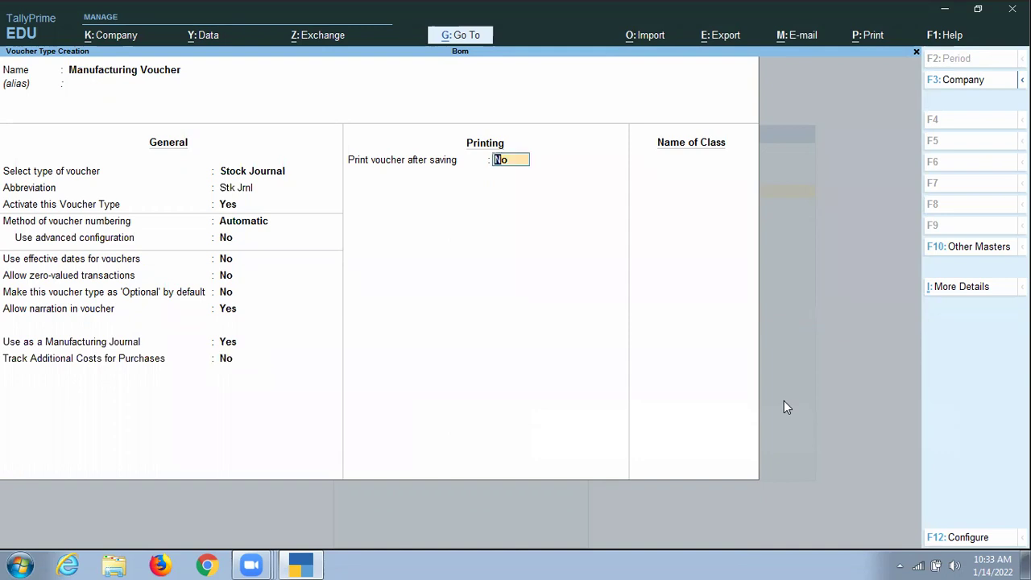
{"action": "key", "text": "Return"}
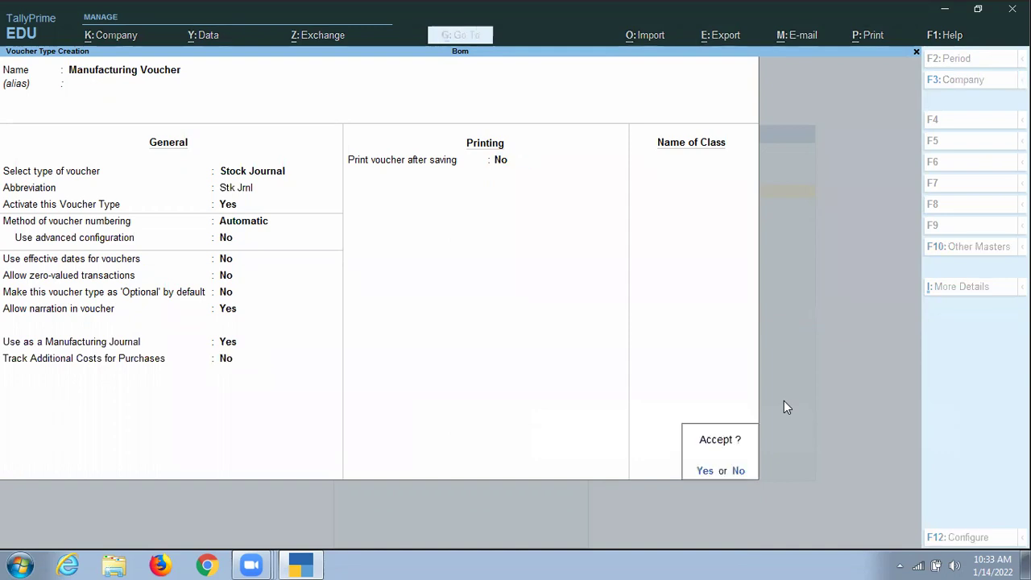
{"action": "key", "text": "Return"}
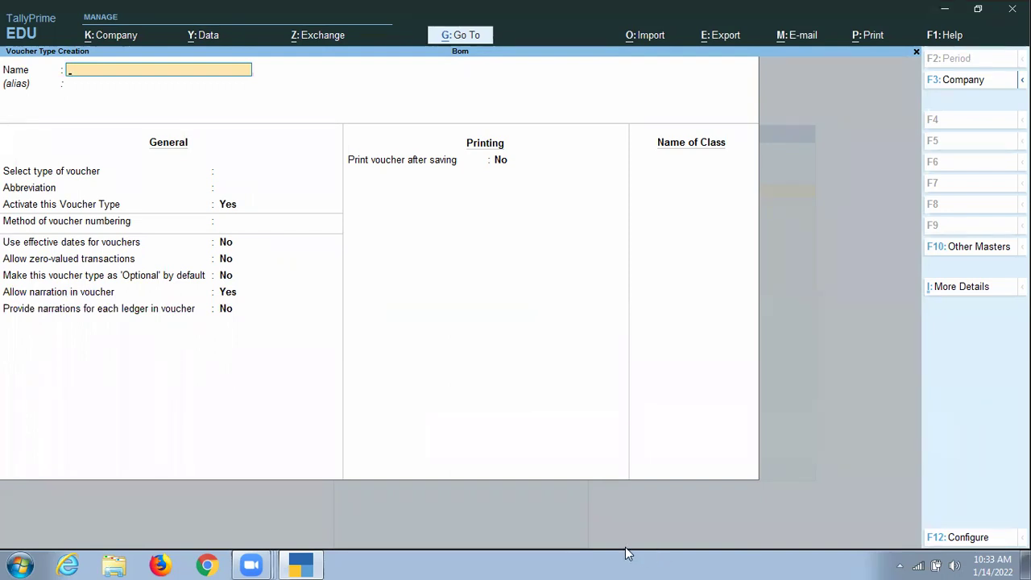
{"action": "key", "text": "Escape"}
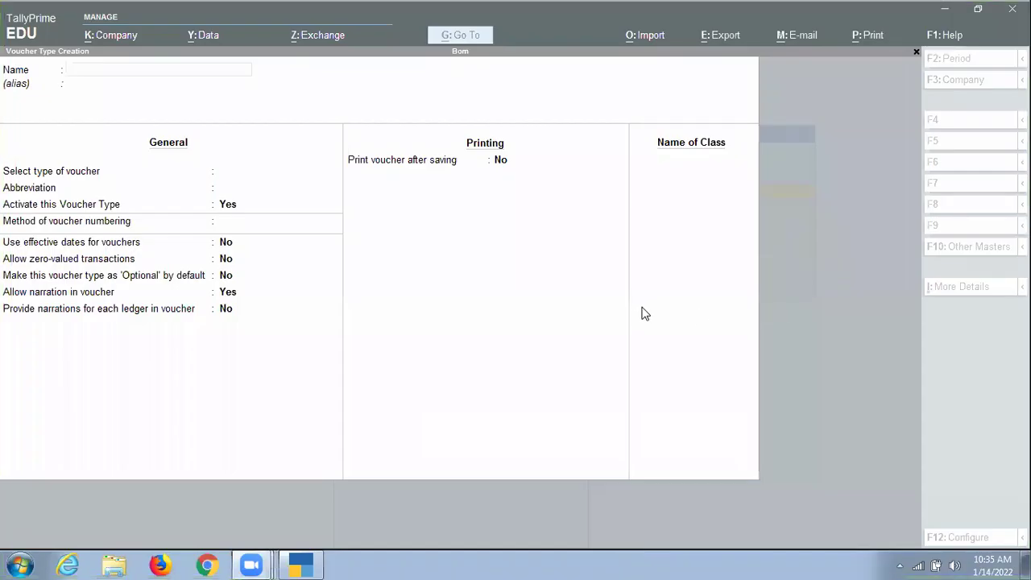
{"action": "left_click", "coordinate": [645, 313]}
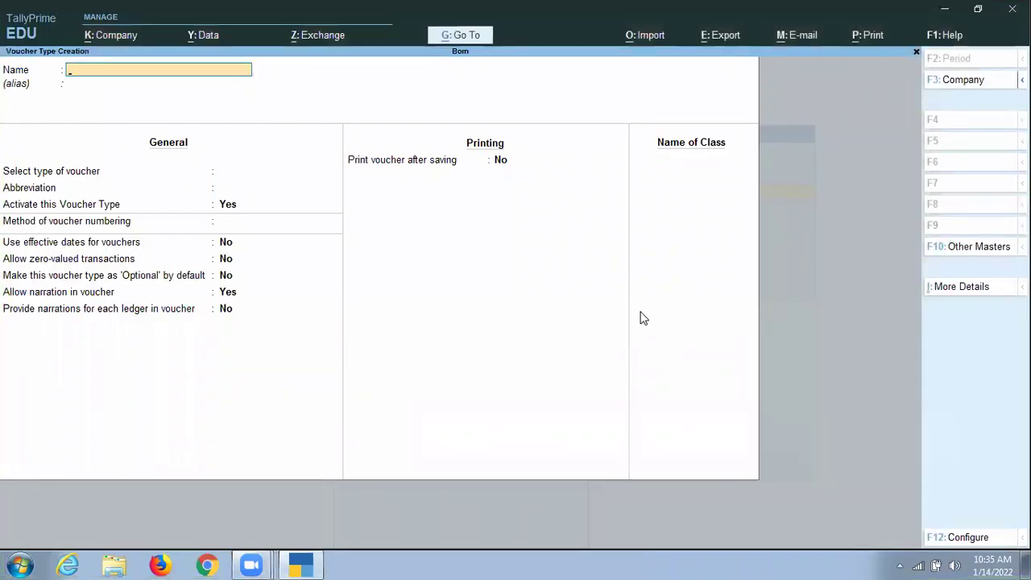
{"action": "key", "text": "Escape"}
{"action": "key", "text": "y"}
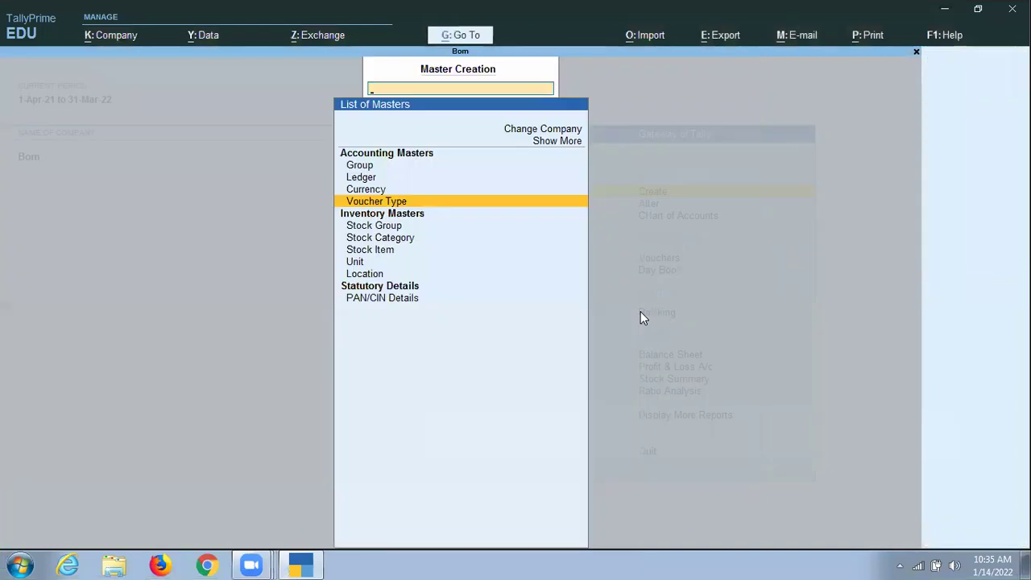
{"action": "key", "text": "Escape"}
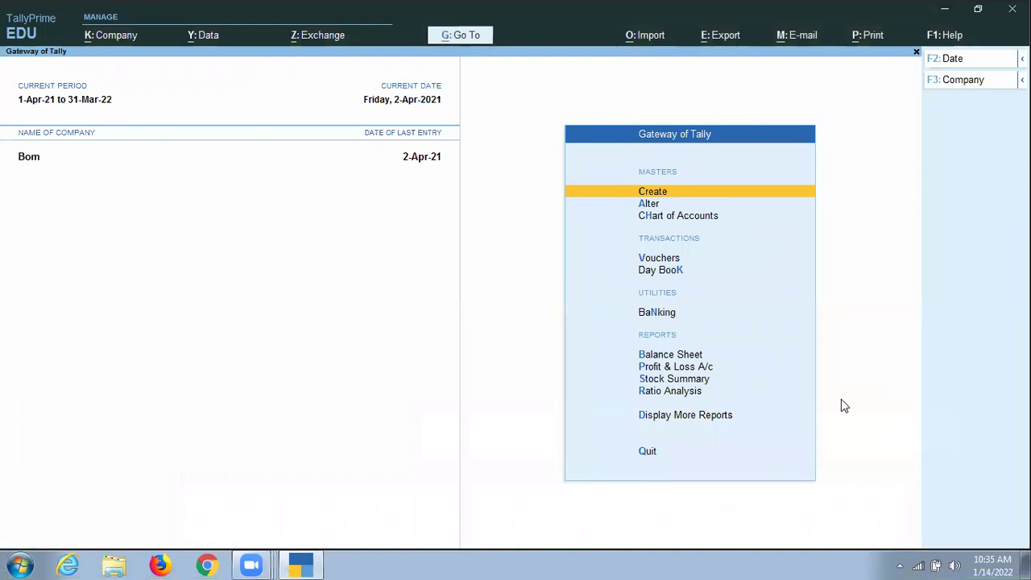
Open voucher entry for company Bom from the Gateway of Tally
{"action": "key", "text": "Down"}
{"action": "key", "text": "Down"}
{"action": "key", "text": "Down"}
{"action": "key", "text": "Down"}
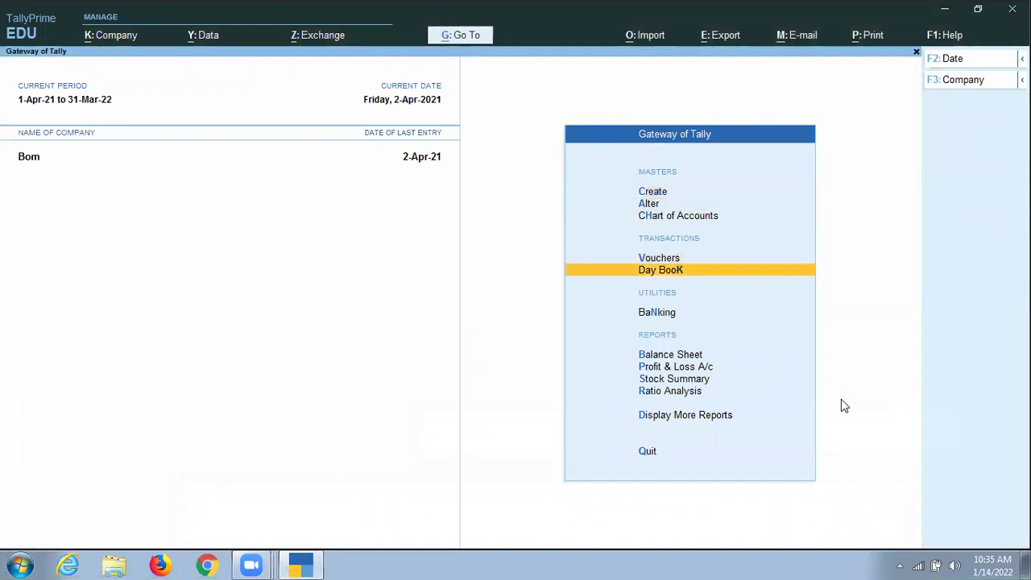
{"action": "key", "text": "Up"}
{"action": "key", "text": "Return"}
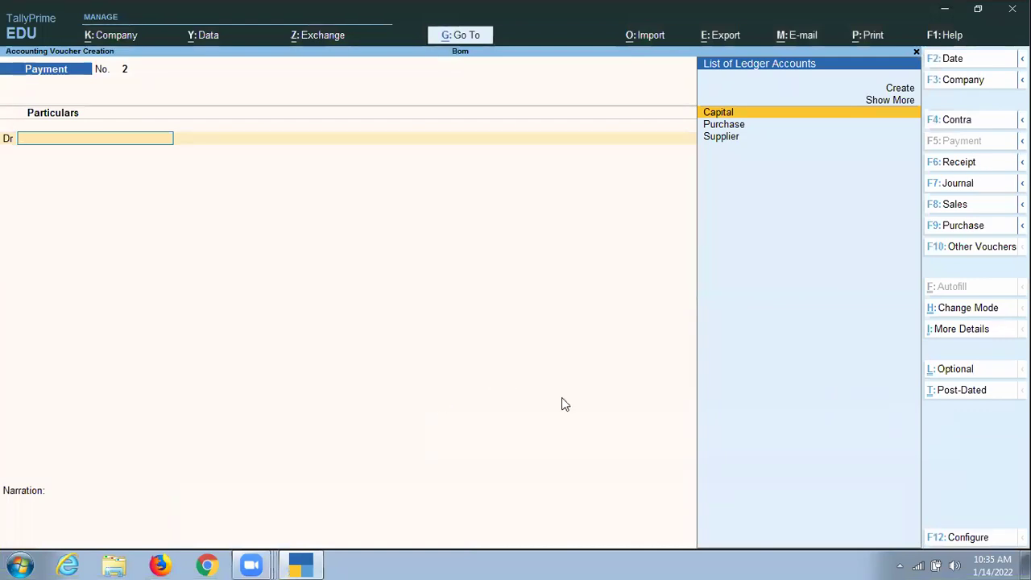
{"action": "key", "text": "ctrl+2"}
{"action": "mouse_move", "coordinate": [215, 266]}
{"action": "left_mouse_down"}
{"action": "mouse_move", "coordinate": [233, 344]}
{"action": "mouse_move", "coordinate": [222, 243]}
{"action": "left_mouse_up"}
{"action": "left_click_drag", "start_coordinate": [295, 335], "coordinate": [223, 244]}
{"action": "left_click_drag", "start_coordinate": [218, 301], "coordinate": [253, 284]}
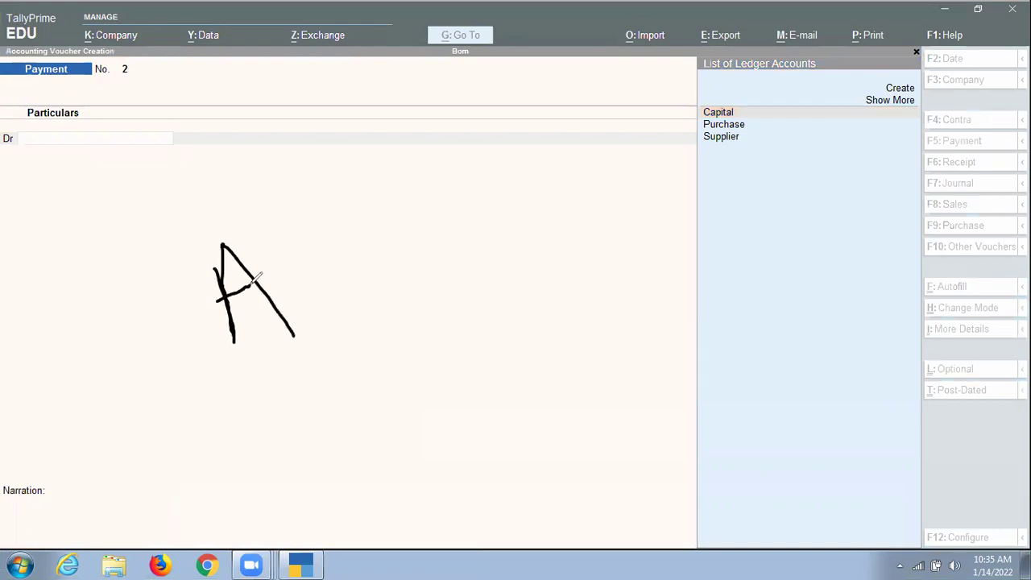
{"action": "left_click_drag", "start_coordinate": [248, 236], "coordinate": [318, 325]}
{"action": "mouse_move", "coordinate": [278, 208]}
{"action": "left_mouse_down"}
{"action": "mouse_move", "coordinate": [350, 283]}
{"action": "mouse_move", "coordinate": [334, 251]}
{"action": "mouse_move", "coordinate": [365, 225]}
{"action": "mouse_move", "coordinate": [474, 205]}
{"action": "left_mouse_up"}
{"action": "left_click_drag", "start_coordinate": [422, 184], "coordinate": [502, 277]}
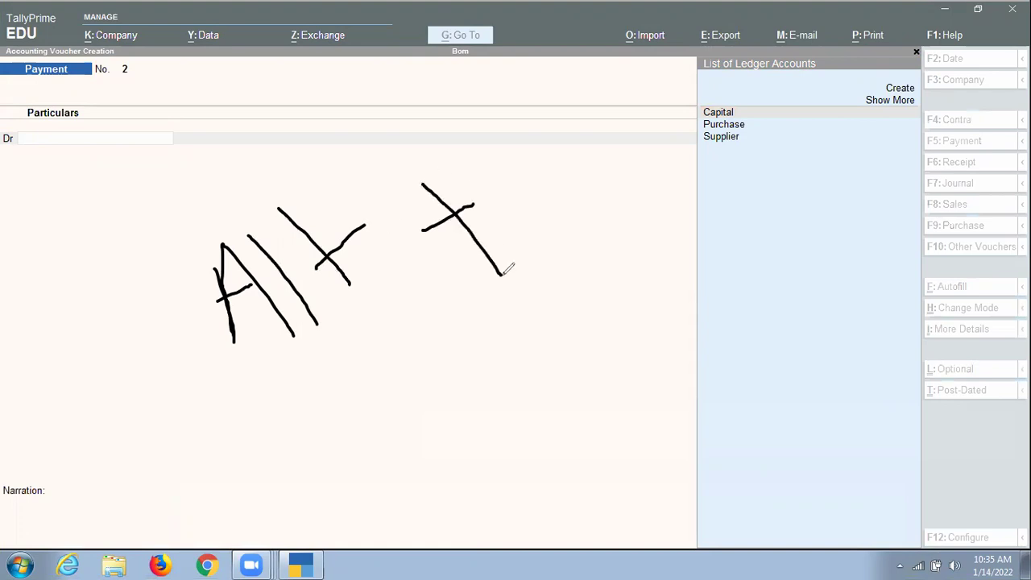
{"action": "left_click_drag", "start_coordinate": [485, 182], "coordinate": [536, 244]}
{"action": "mouse_move", "coordinate": [513, 205]}
{"action": "left_mouse_down"}
{"action": "mouse_move", "coordinate": [503, 169]}
{"action": "mouse_move", "coordinate": [533, 160]}
{"action": "left_mouse_up"}
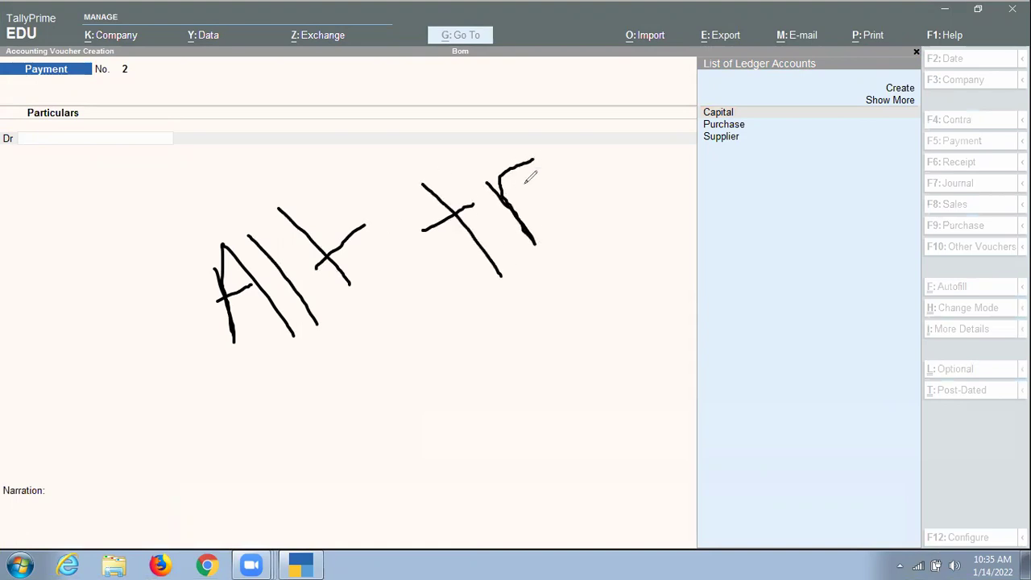
{"action": "mouse_move", "coordinate": [513, 206]}
{"action": "left_mouse_down"}
{"action": "mouse_move", "coordinate": [615, 166]}
{"action": "mouse_move", "coordinate": [648, 264]}
{"action": "left_mouse_up"}
{"action": "left_click_drag", "start_coordinate": [595, 216], "coordinate": [665, 205]}
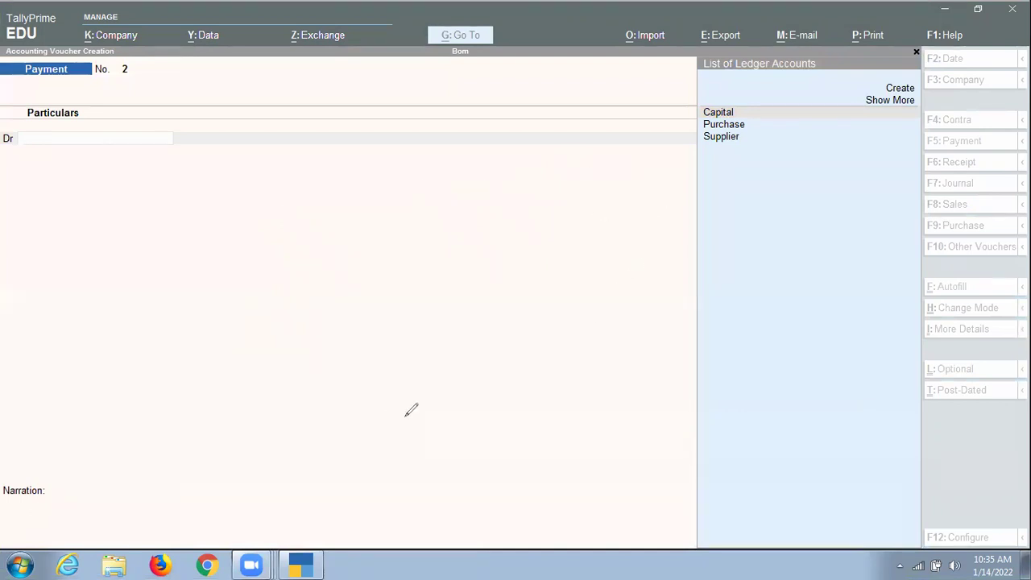
{"action": "key", "text": "Escape"}
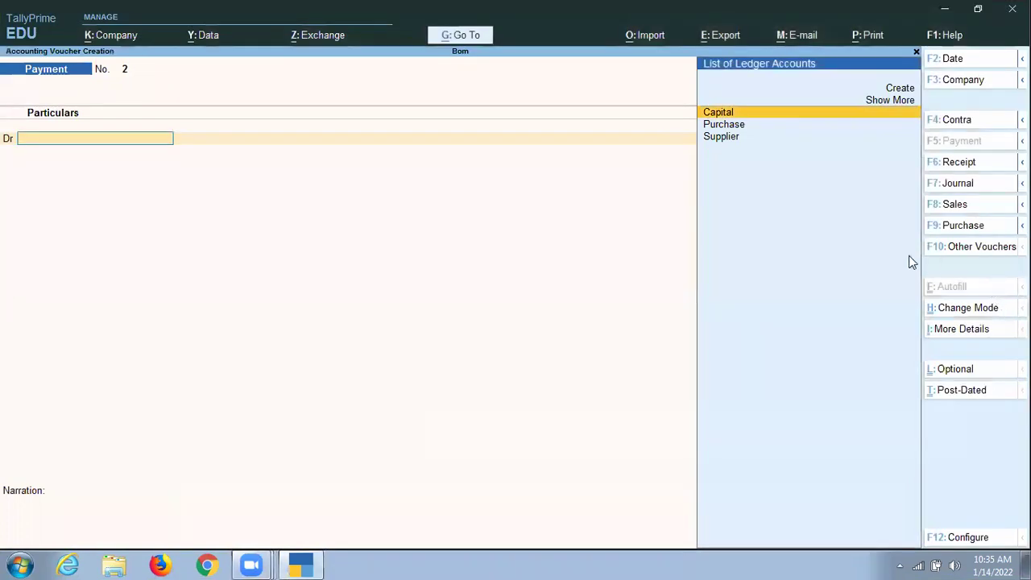
Change the voucher entry from Payment to the Stock Journal inventory voucher type
{"action": "left_click", "coordinate": [953, 248]}
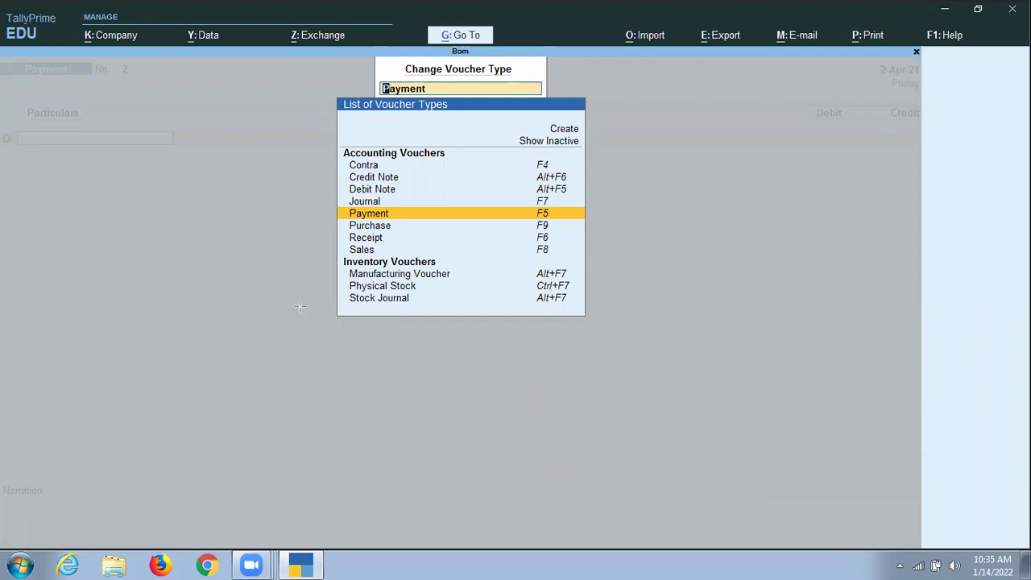
{"action": "mouse_move", "coordinate": [187, 389]}
{"action": "left_mouse_down"}
{"action": "mouse_move", "coordinate": [281, 416]}
{"action": "mouse_move", "coordinate": [390, 429]}
{"action": "left_mouse_up"}
{"action": "left_click_drag", "start_coordinate": [385, 387], "coordinate": [520, 289]}
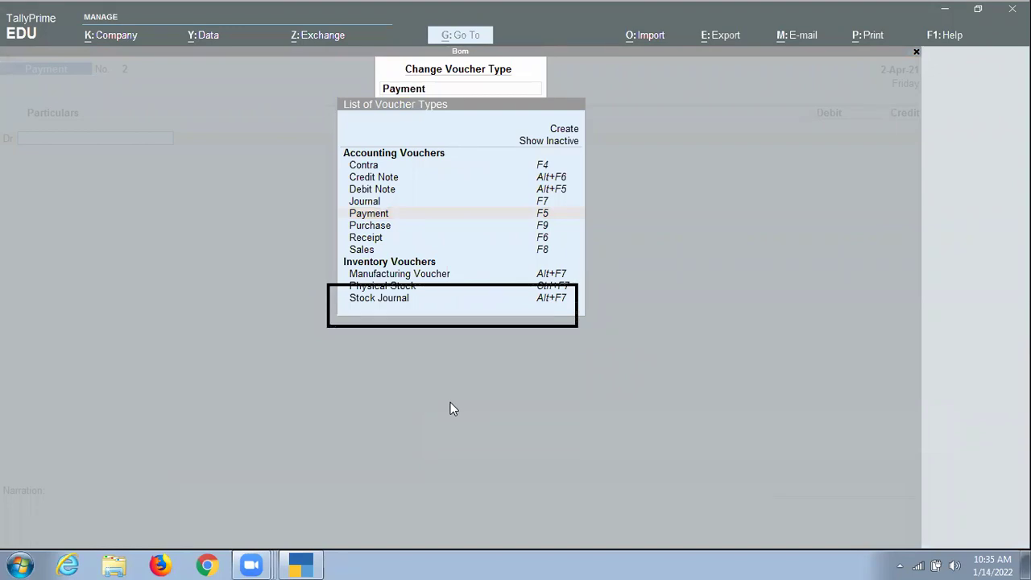
{"action": "left_click", "coordinate": [389, 303]}
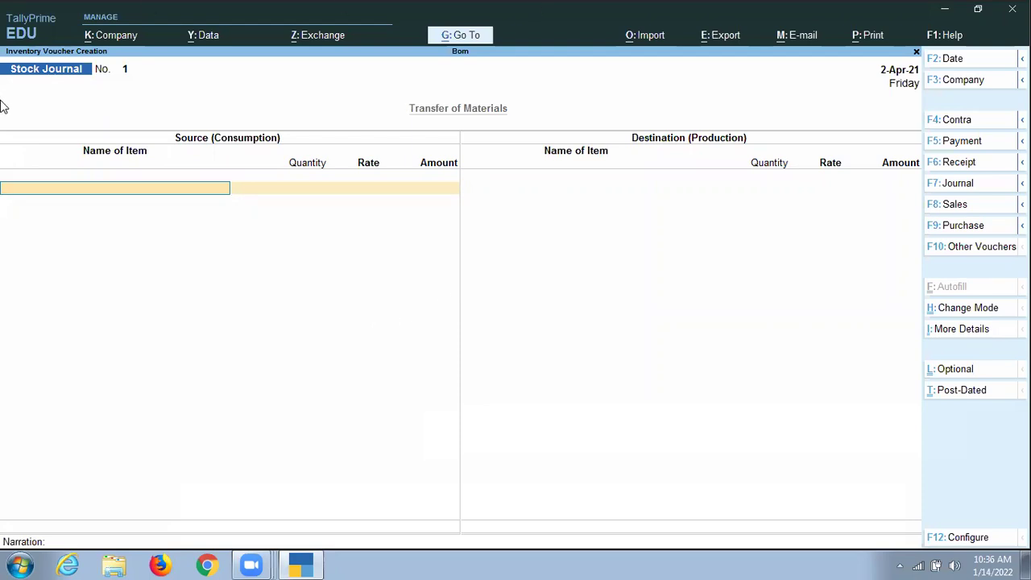
Switch the stock journal to the Manufacturing Voucher type and choose Computer as the product to manufacture
{"action": "key", "text": "ctrl"}
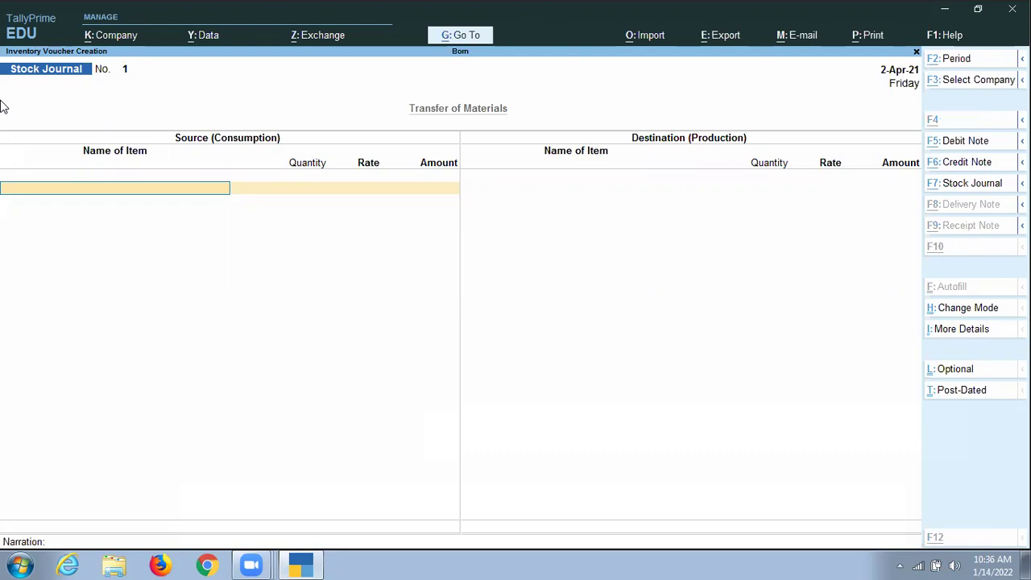
{"action": "key", "text": "ctrl+F7"}
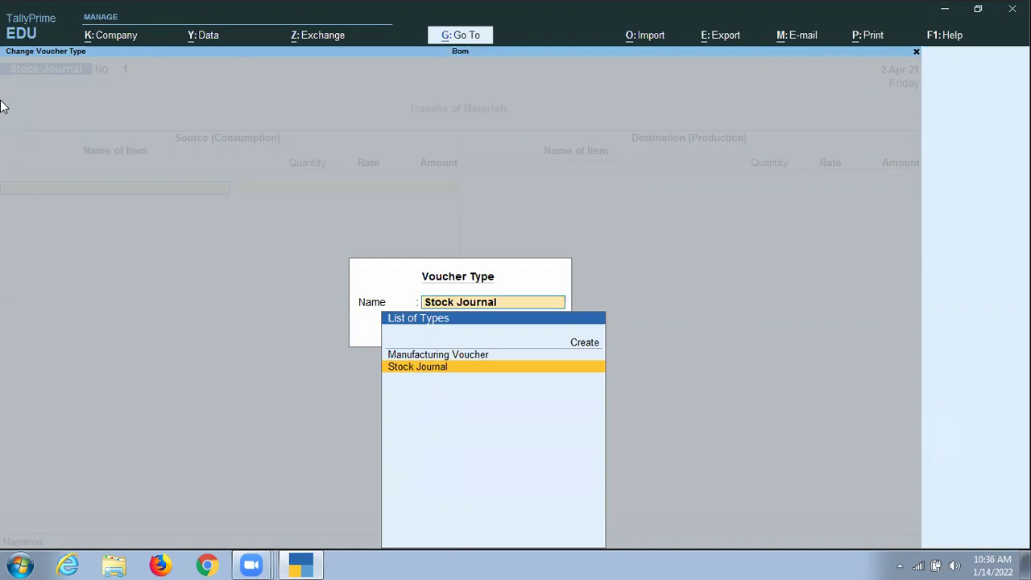
{"action": "key", "text": "Up"}
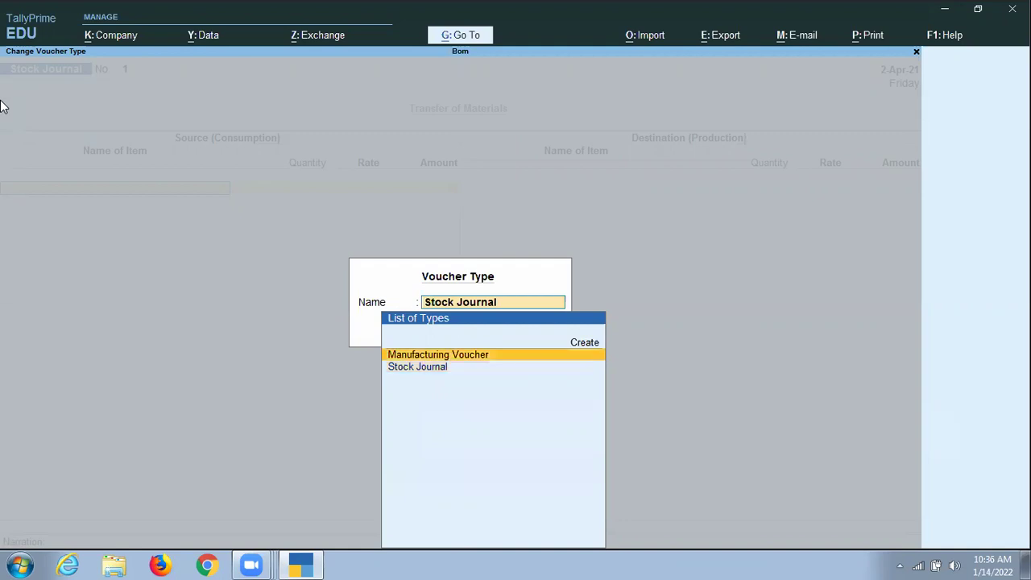
{"action": "key", "text": "Return"}
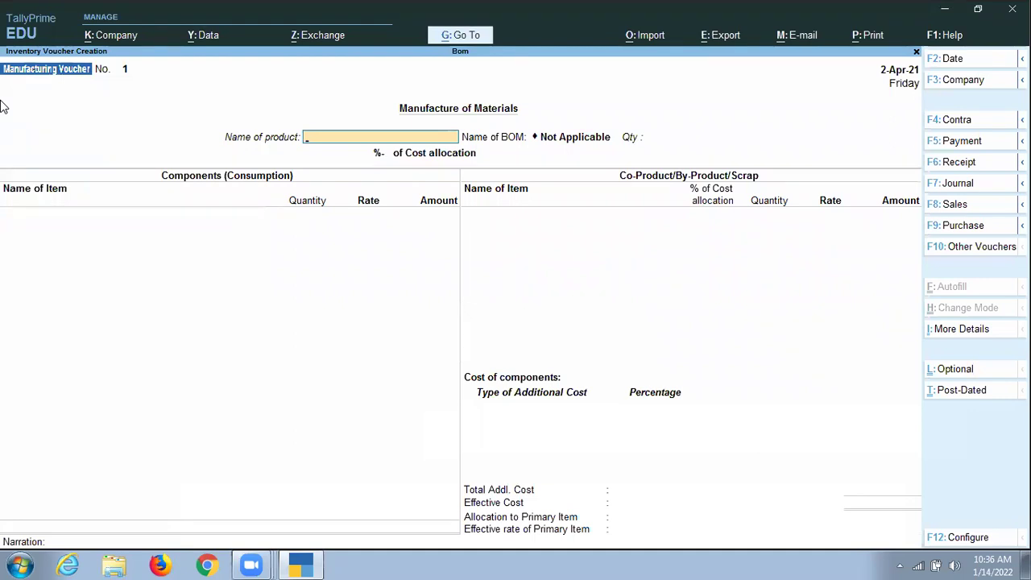
{"action": "type", "text": "C"}
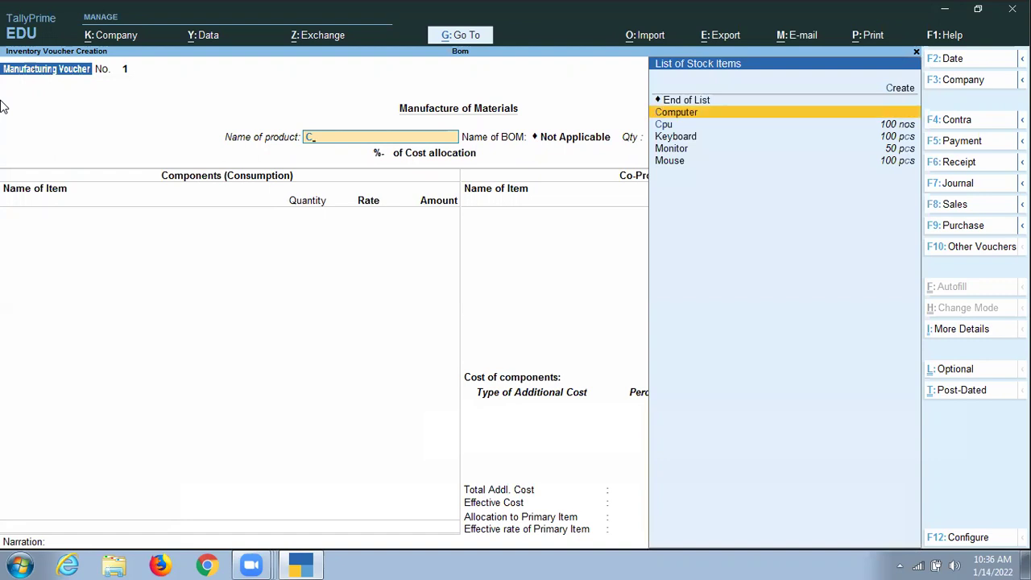
{"action": "key", "text": "Return"}
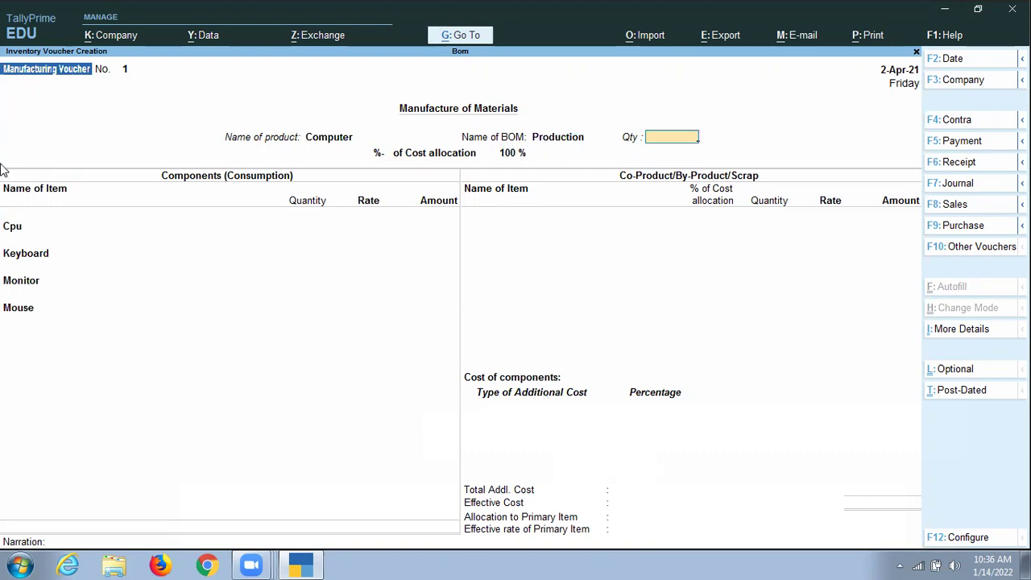
{"action": "left_click_drag", "start_coordinate": [2, 211], "coordinate": [99, 365]}
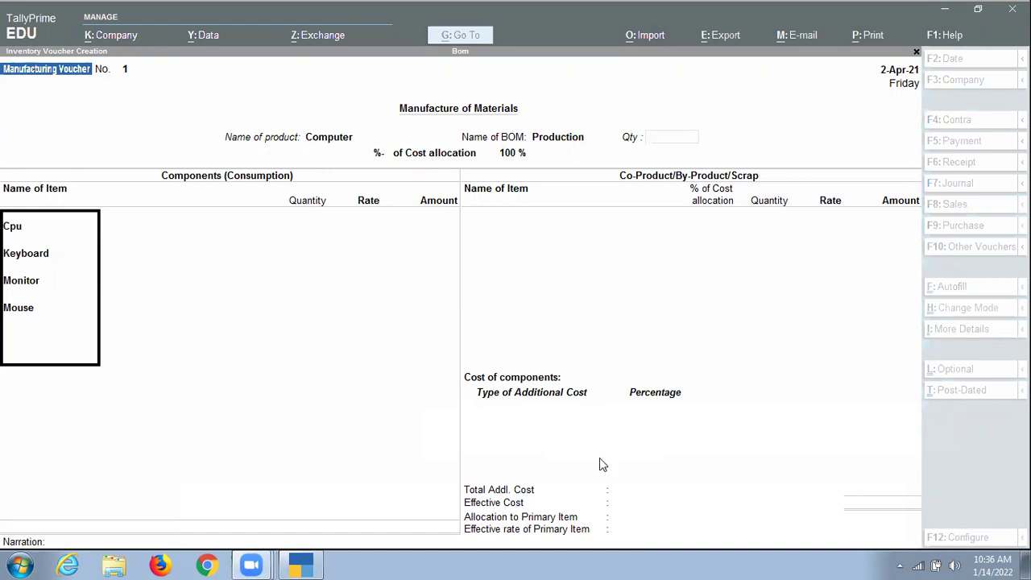
{"action": "mouse_move", "coordinate": [297, 214]}
{"action": "left_mouse_down"}
{"action": "mouse_move", "coordinate": [418, 240]}
{"action": "mouse_move", "coordinate": [422, 392]}
{"action": "left_mouse_up"}
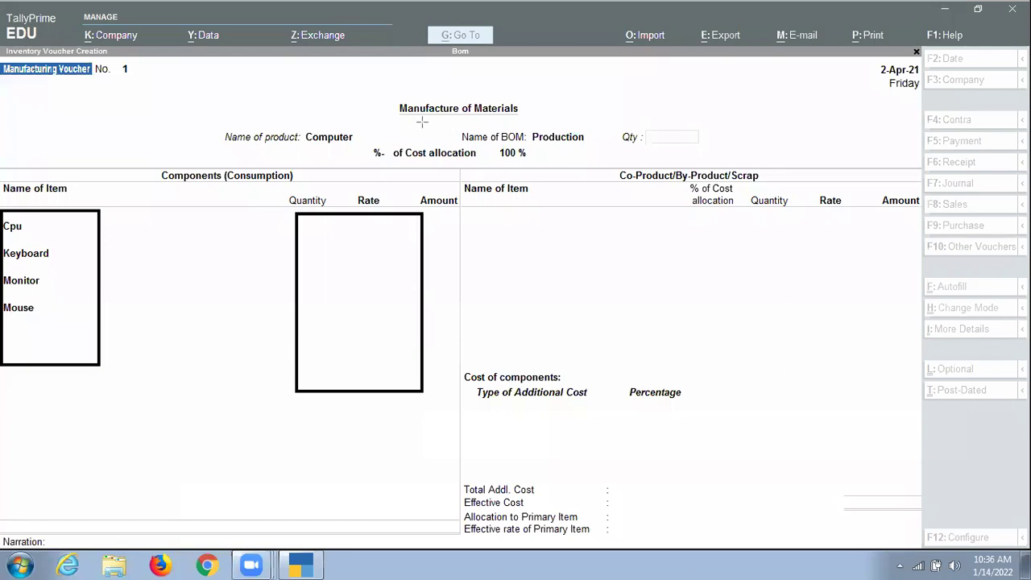
{"action": "mouse_move", "coordinate": [183, 90]}
{"action": "left_mouse_down"}
{"action": "mouse_move", "coordinate": [346, 169]}
{"action": "mouse_move", "coordinate": [378, 167]}
{"action": "left_mouse_up"}
{"action": "mouse_move", "coordinate": [568, 96]}
{"action": "left_mouse_down"}
{"action": "mouse_move", "coordinate": [611, 151]}
{"action": "mouse_move", "coordinate": [682, 166]}
{"action": "left_mouse_up"}
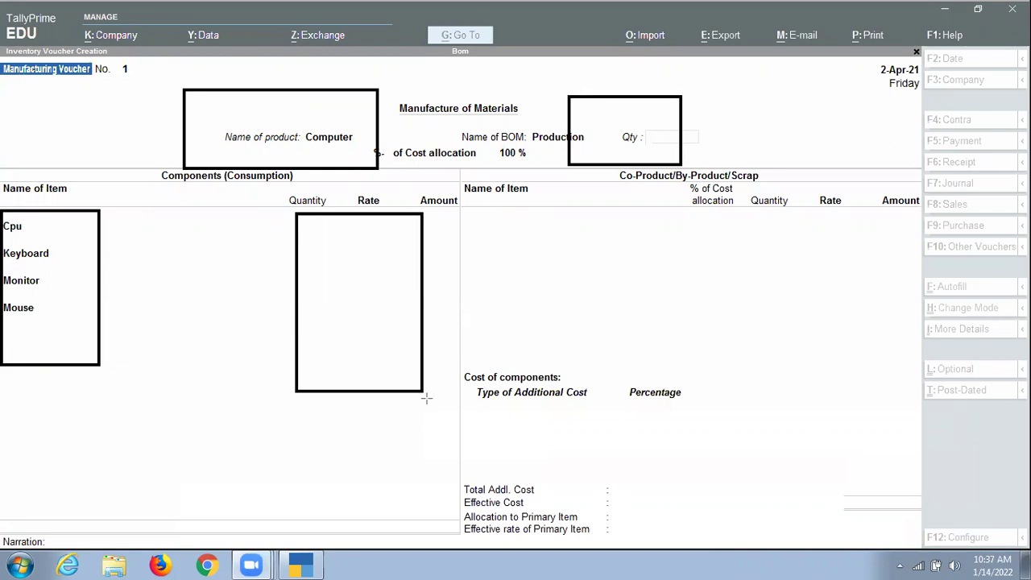
{"action": "key", "text": "Escape"}
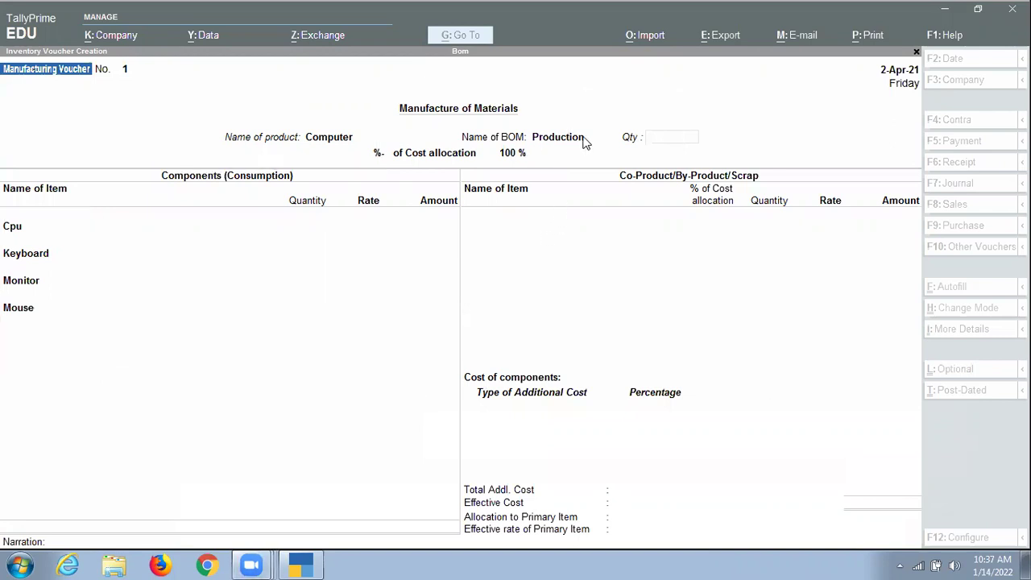
Choose Production as the BOM for Computer and set the quantity to manufacture to 10 pcs
{"action": "left_click", "coordinate": [585, 141]}
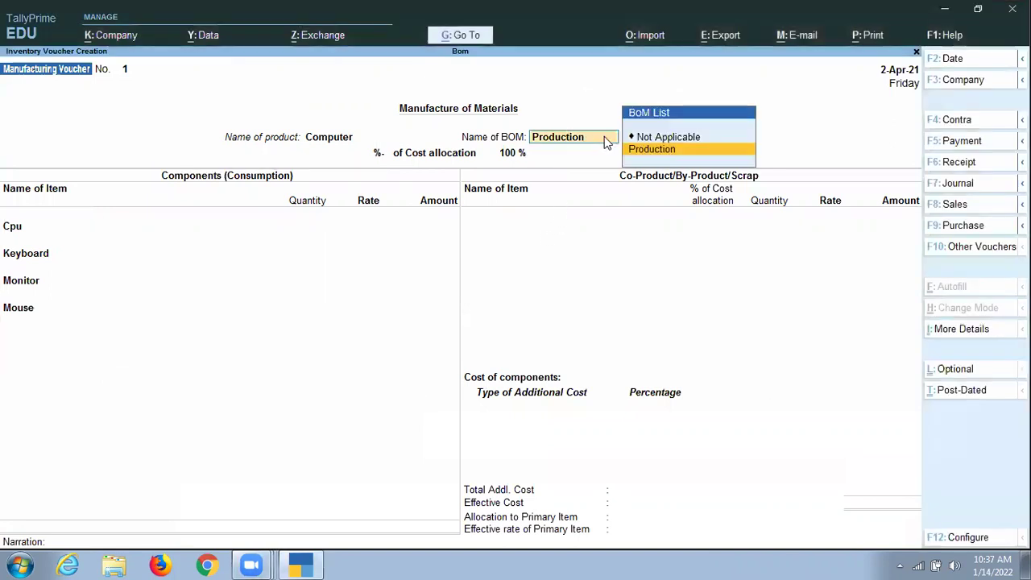
{"action": "left_click", "coordinate": [644, 150]}
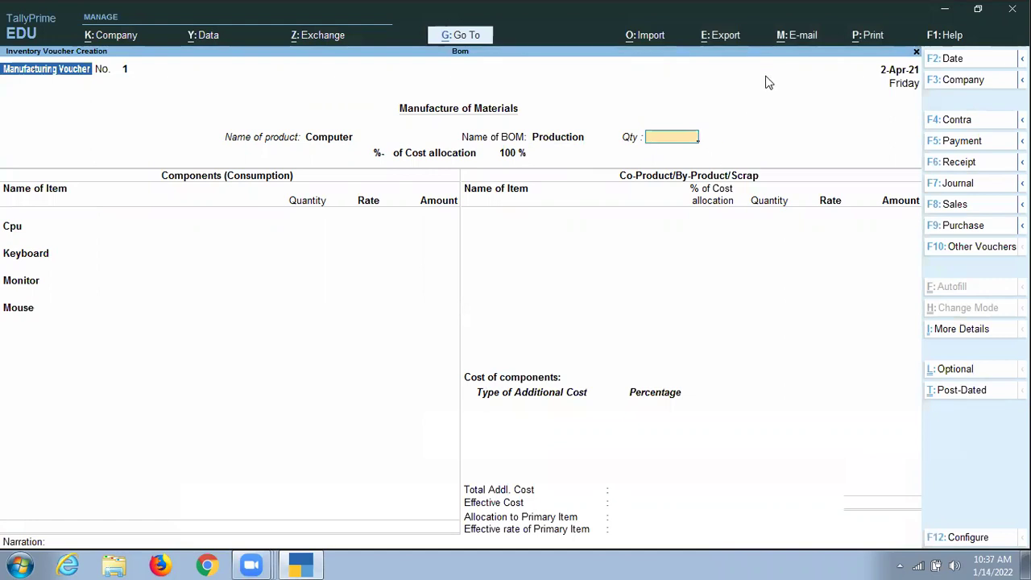
{"action": "type", "text": "10"}
{"action": "key", "text": "Return"}
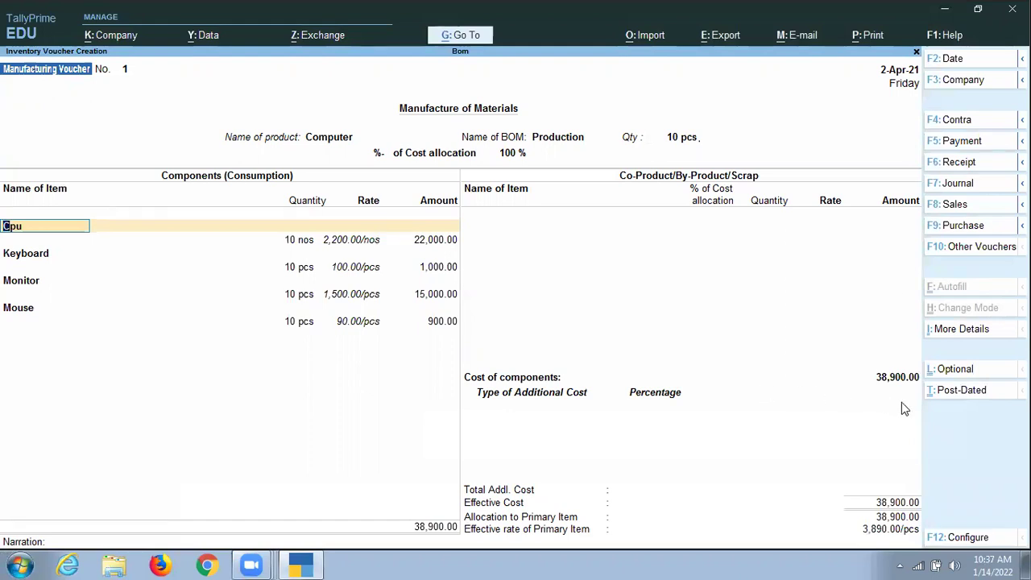
Accept the Cpu, Keyboard, Monitor and Mouse component lines as filled in, and end the co-product list without entries
{"action": "key", "text": "ctrl+a"}
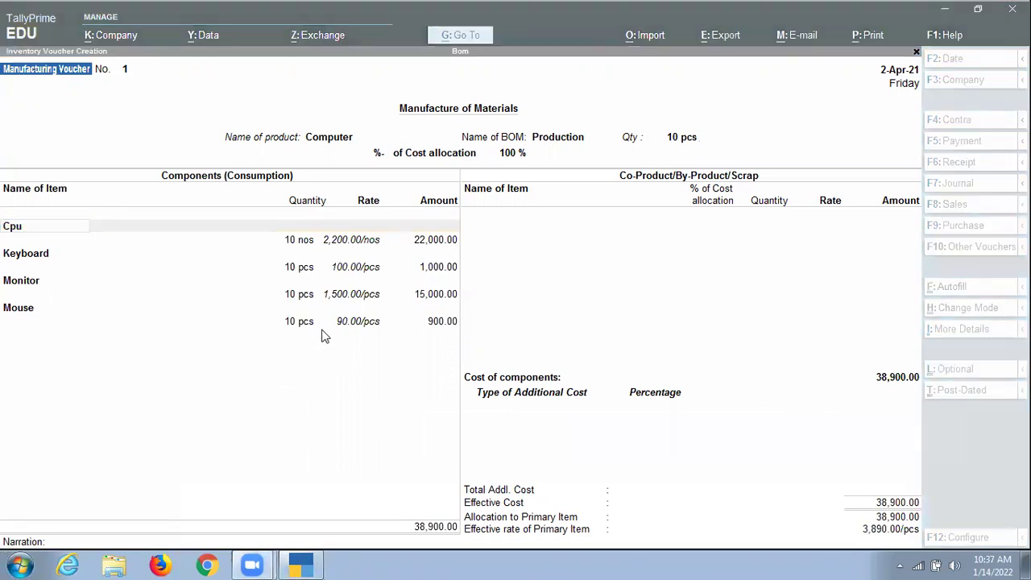
{"action": "key", "text": "Return"}
{"action": "key", "text": "Return"}
{"action": "key", "text": "Return"}
{"action": "key", "text": "Return"}
{"action": "key", "text": "Return"}
{"action": "key", "text": "Return"}
{"action": "key", "text": "Return"}
{"action": "key", "text": "Return"}
{"action": "key", "text": "Return"}
{"action": "key", "text": "Return"}
{"action": "key", "text": "Return"}
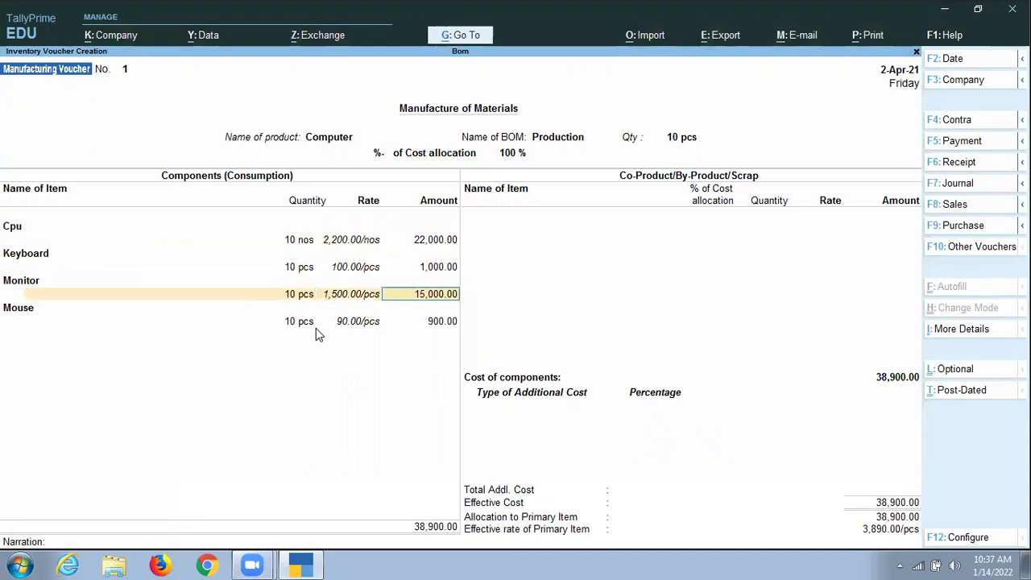
{"action": "key", "text": "Return"}
{"action": "key", "text": "Return"}
{"action": "key", "text": "Return"}
{"action": "key", "text": "Return"}
{"action": "key", "text": "Return"}
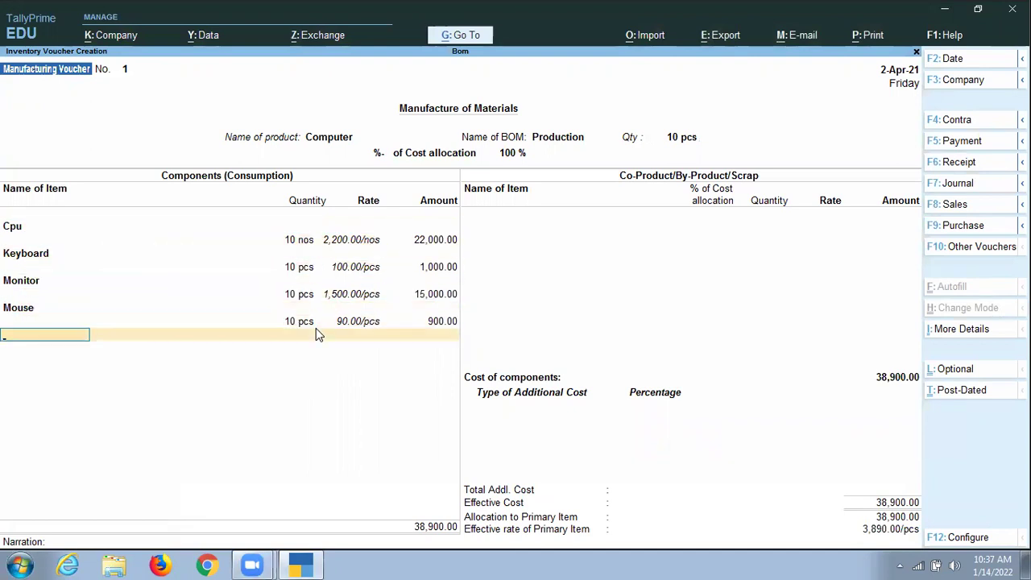
{"action": "key", "text": "Return"}
{"action": "key", "text": "Return"}
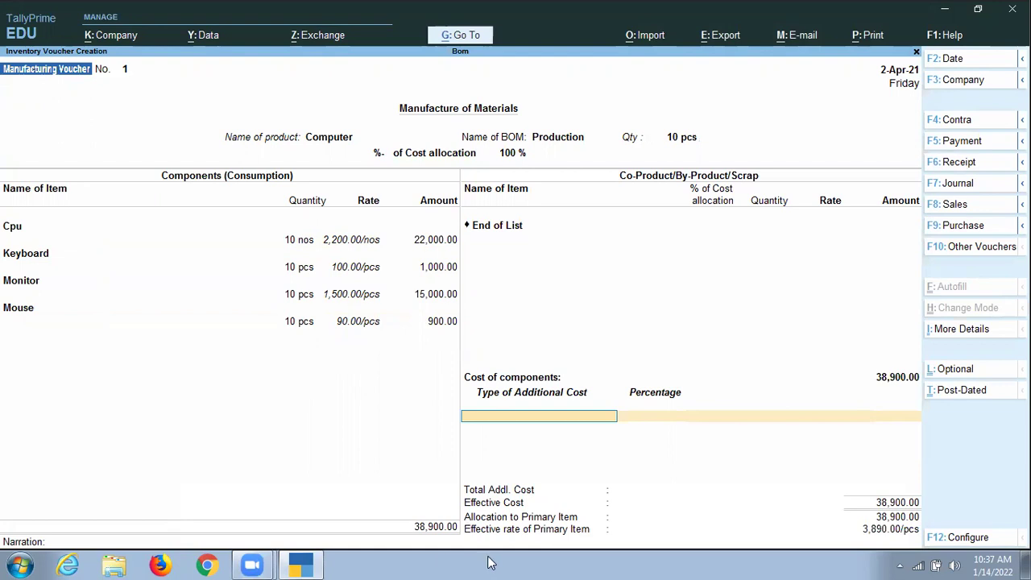
{"action": "key", "text": "Return"}
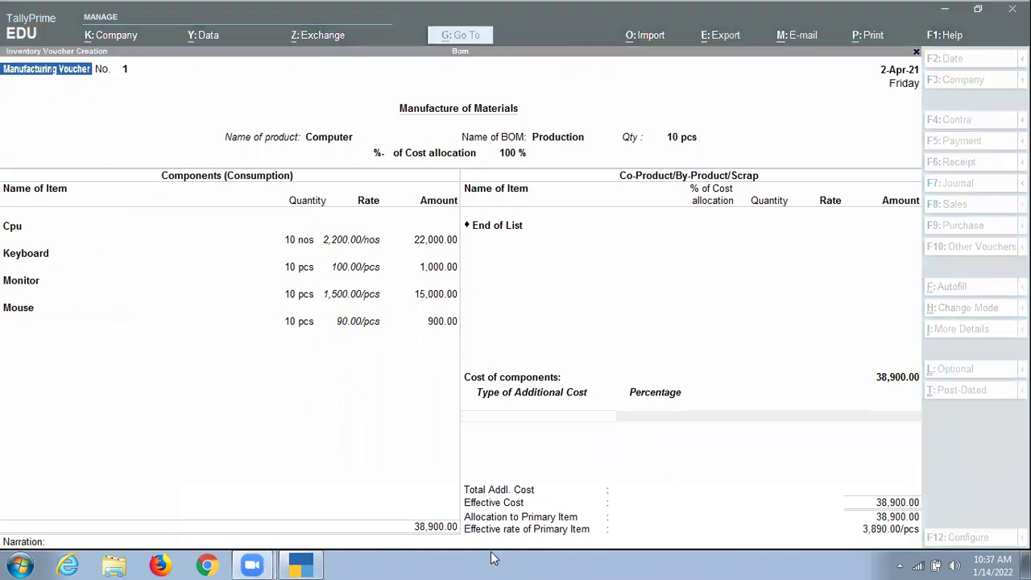
Start creating a ledger named Labour Charges for the voucher's type of additional cost
{"action": "mouse_move", "coordinate": [358, 396]}
{"action": "left_mouse_down"}
{"action": "mouse_move", "coordinate": [395, 414]}
{"action": "mouse_move", "coordinate": [490, 379]}
{"action": "left_mouse_up"}
{"action": "left_click", "coordinate": [515, 406]}
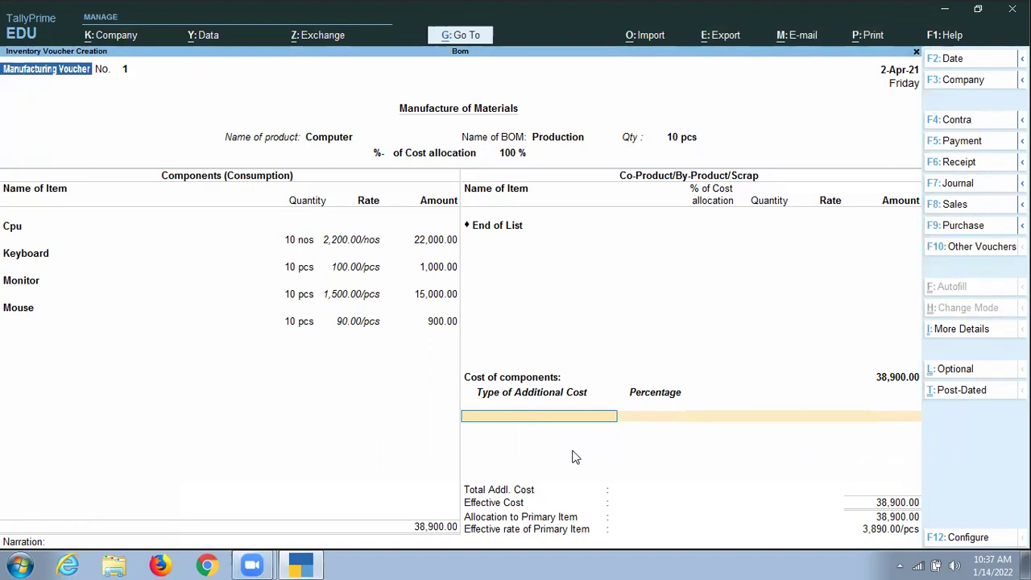
{"action": "key", "text": "alt+c"}
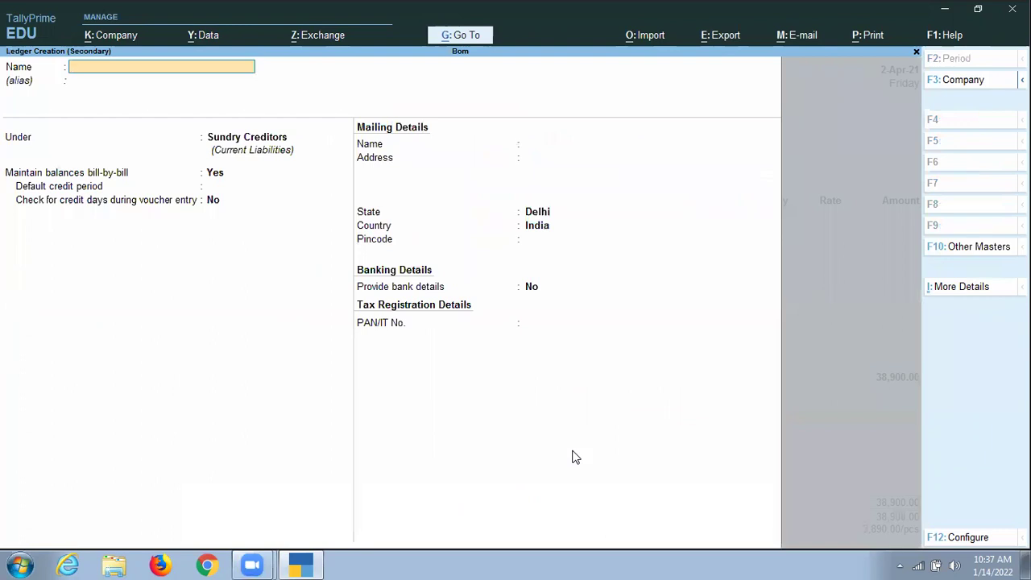
{"action": "type", "text": "Ledg"}
{"action": "key", "text": "BackSpace"}
{"action": "key", "text": "BackSpace"}
{"action": "key", "text": "BackSpace"}
{"action": "type", "text": "abour Charge"}
{"action": "key", "text": "Return"}
Place the Labour Charges ledger under the Indirect Expenses group
{"action": "type", "text": "In"}
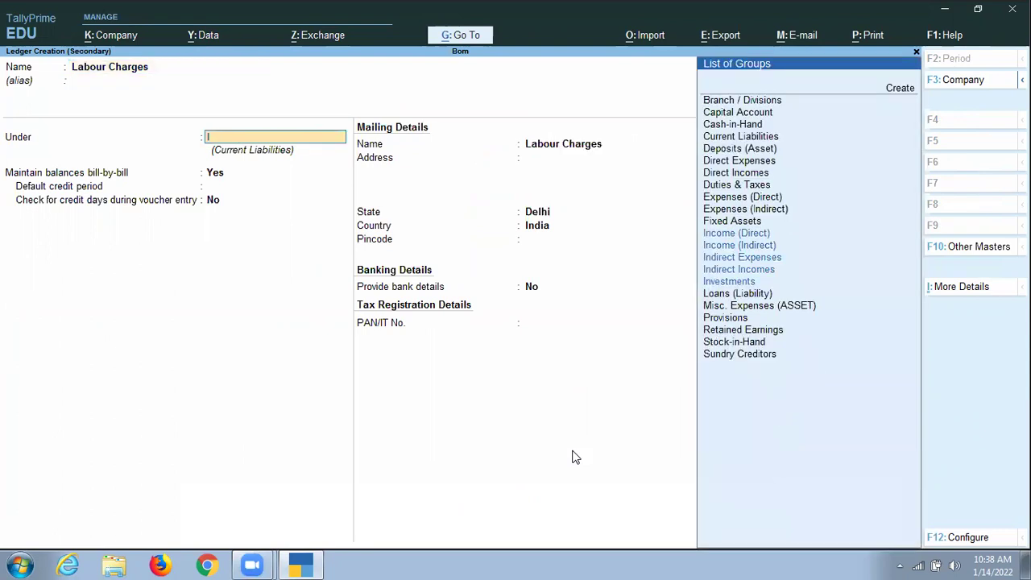
{"action": "key", "text": "Down"}
{"action": "key", "text": "Down"}
{"action": "key", "text": "Down"}
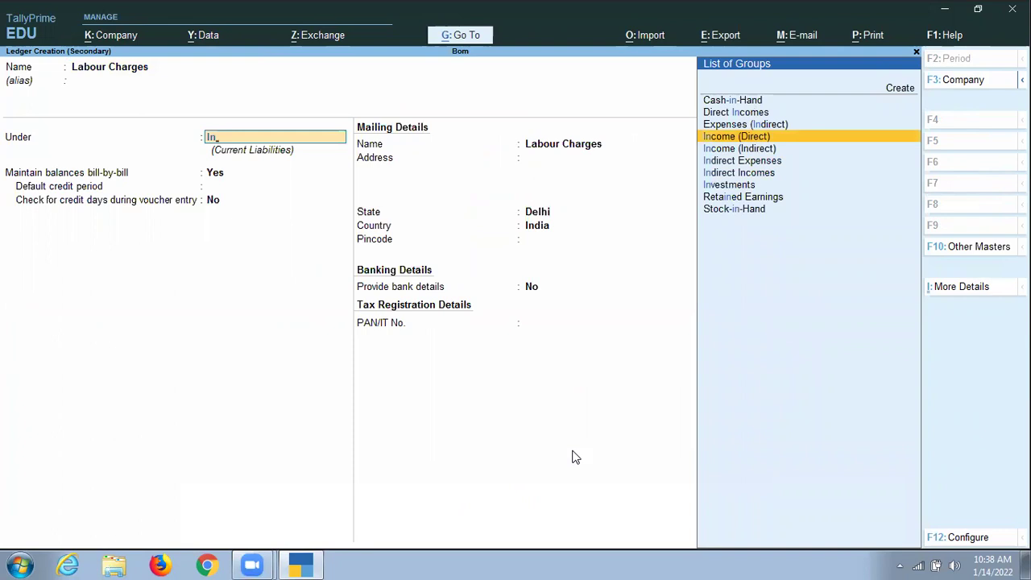
{"action": "key", "text": "Return"}
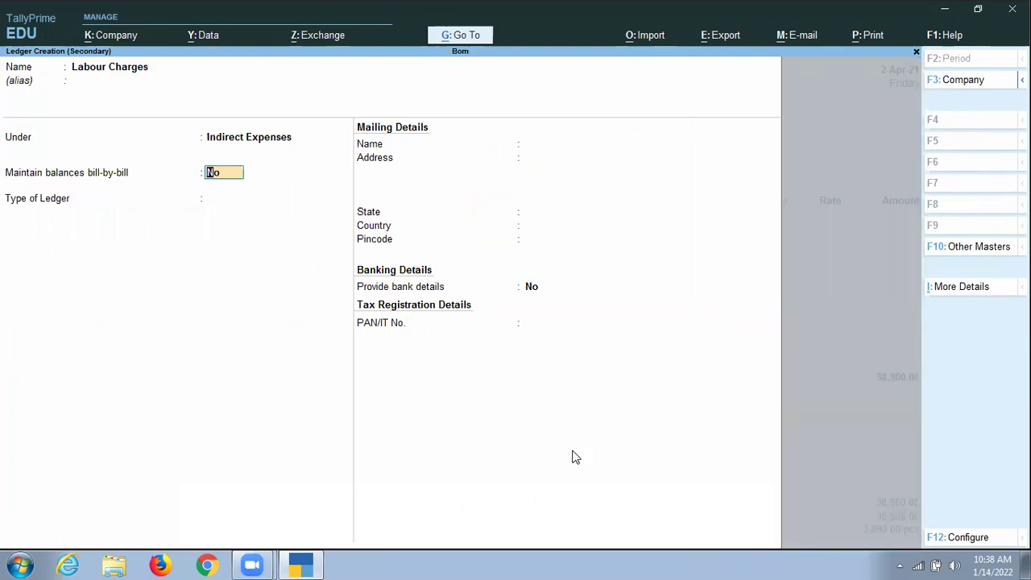
Enable bill-by-bill balances for Labour Charges, keep the ledger type as Not Applicable, and save the ledger
{"action": "key", "text": "y"}
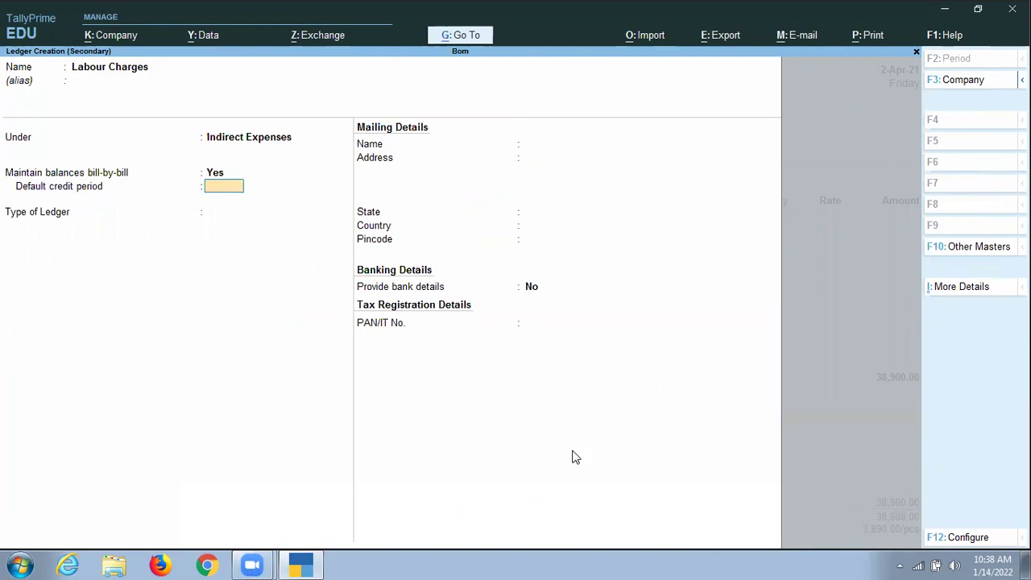
{"action": "key", "text": "Return"}
{"action": "key", "text": "Return"}
{"action": "key", "text": "Return"}
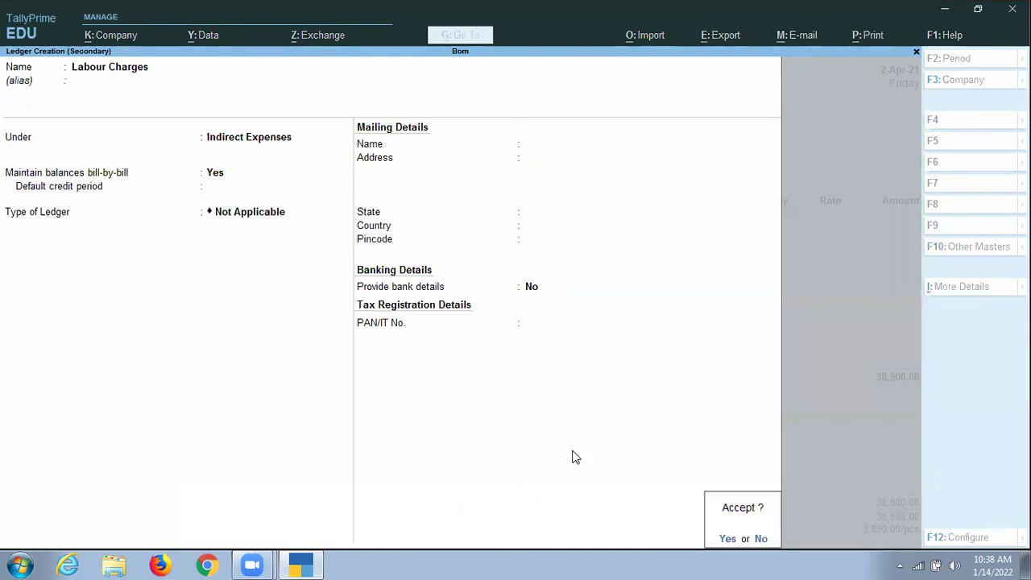
{"action": "key", "text": "Return"}
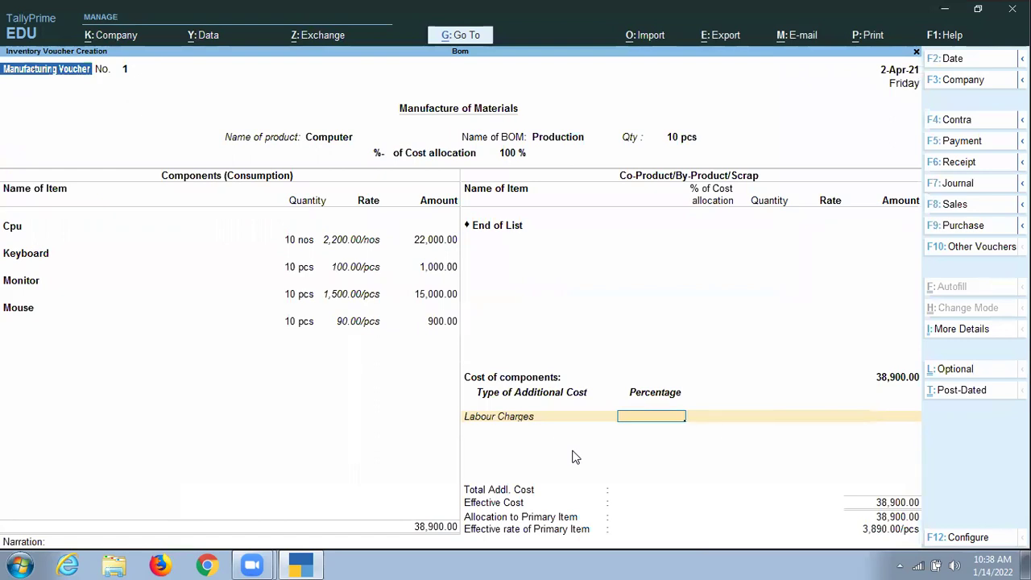
Enter 500 as the Labour Charges amount, leaving its percentage blank
{"action": "key", "text": "Return"}
{"action": "type", "text": "500"}
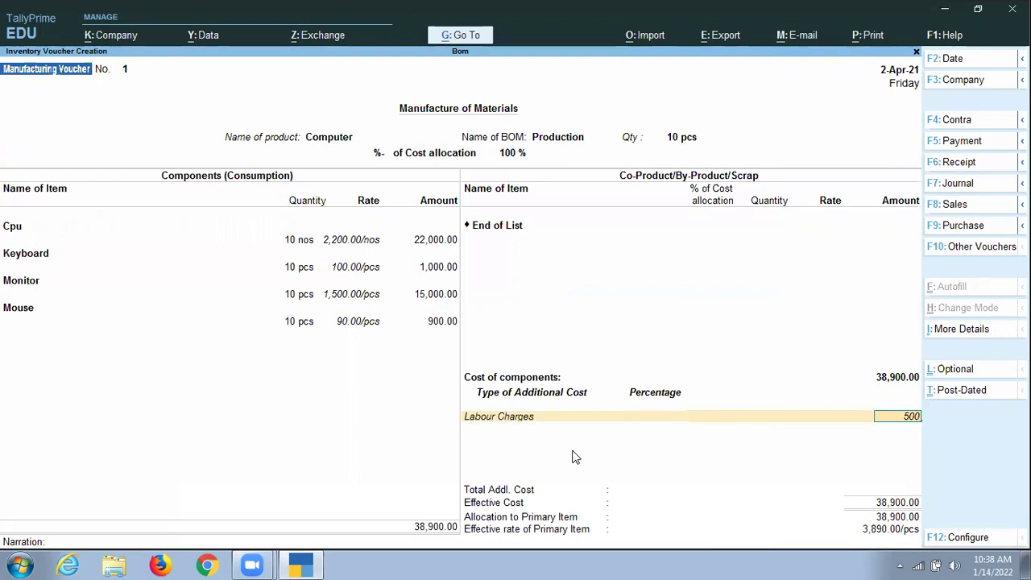
{"action": "key", "text": "Return"}
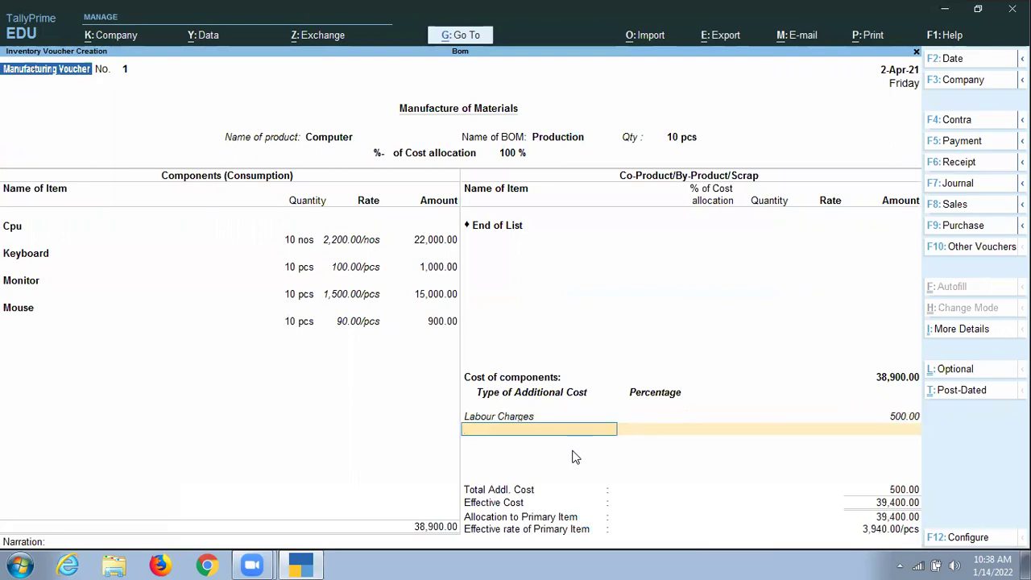
Finish the additional costs, save the manufacturing voucher without a narration, and return to the Gateway of Tally
{"action": "key", "text": "Return"}
{"action": "key", "text": "Return"}
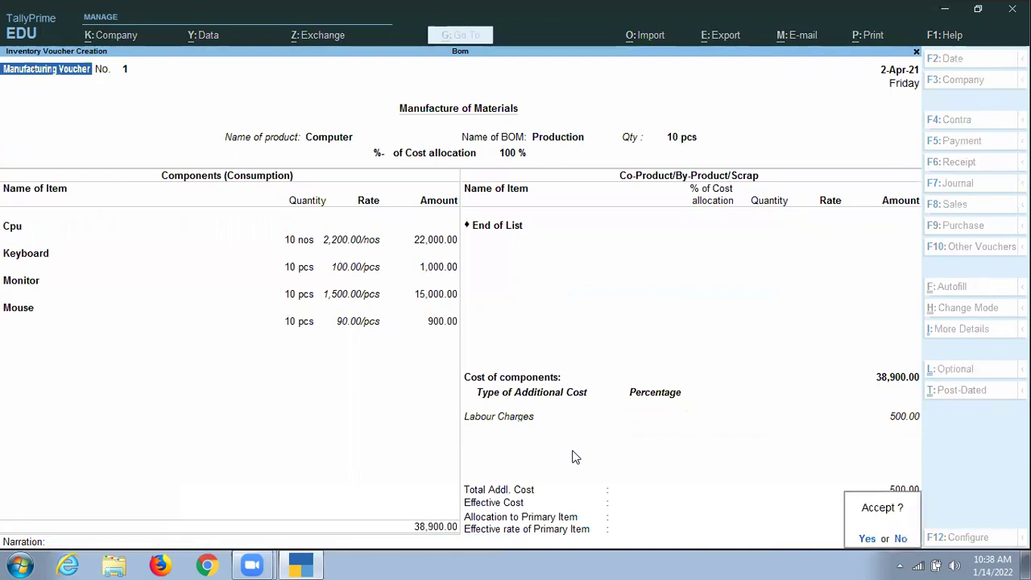
{"action": "key", "text": "Return"}
{"action": "key", "text": "Escape"}
{"action": "key", "text": "Return"}
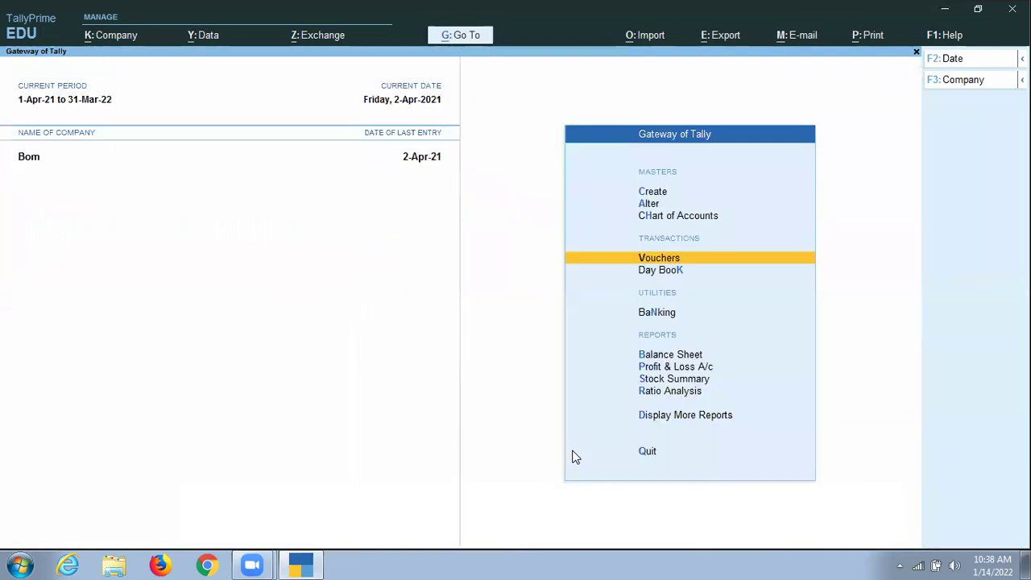
Open the Day Book and display the manufacturing voucher recorded for Computer
{"action": "key", "text": "d"}
{"action": "key", "text": "d"}
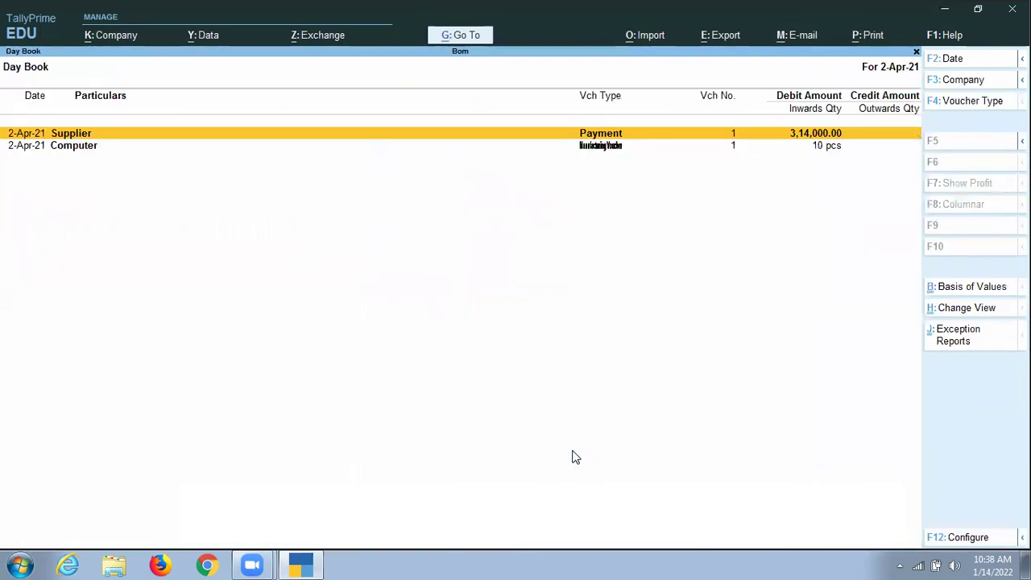
{"action": "key", "text": "Down"}
{"action": "key", "text": "Return"}
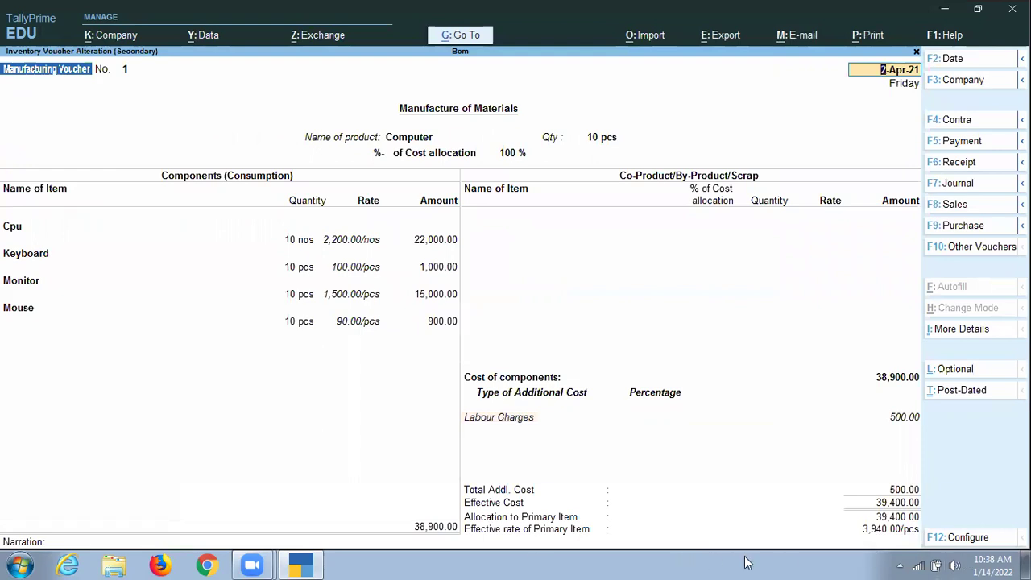
{"action": "key", "text": "ctrl+a"}
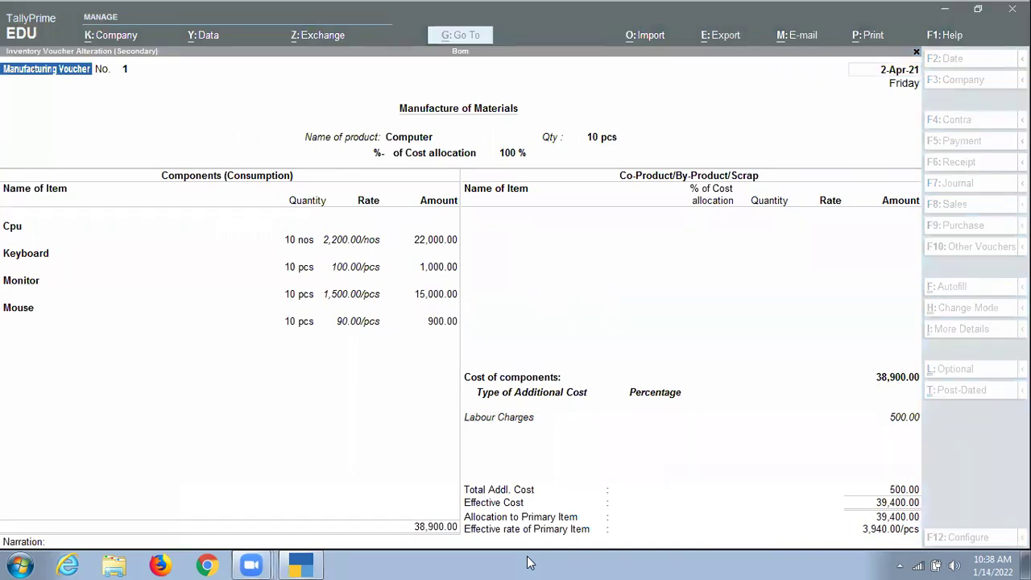
{"action": "mouse_move", "coordinate": [729, 548]}
{"action": "left_mouse_down"}
{"action": "mouse_move", "coordinate": [942, 554]}
{"action": "mouse_move", "coordinate": [844, 506]}
{"action": "left_mouse_up"}
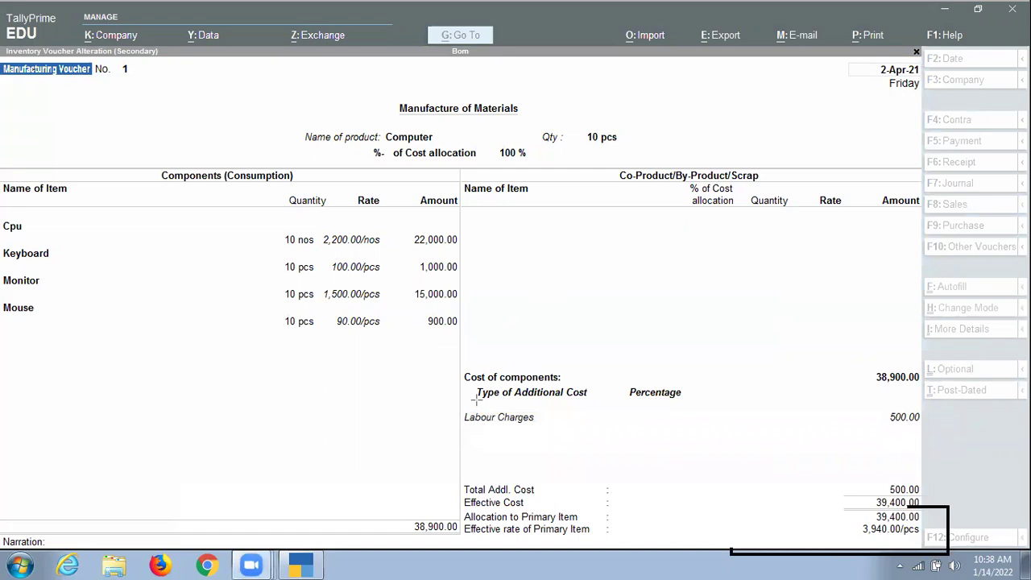
{"action": "key", "text": "Escape"}
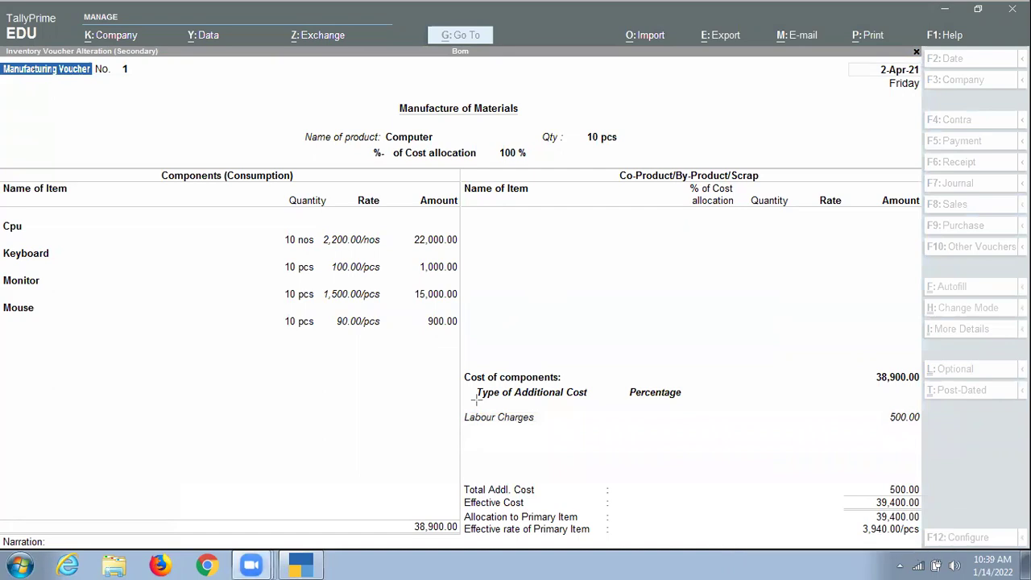
Quit the manufacturing voucher without saving changes, leave the Day Book, and return to the Gateway of Tally
{"action": "left_click", "coordinate": [666, 312]}
{"action": "key", "text": "Escape"}
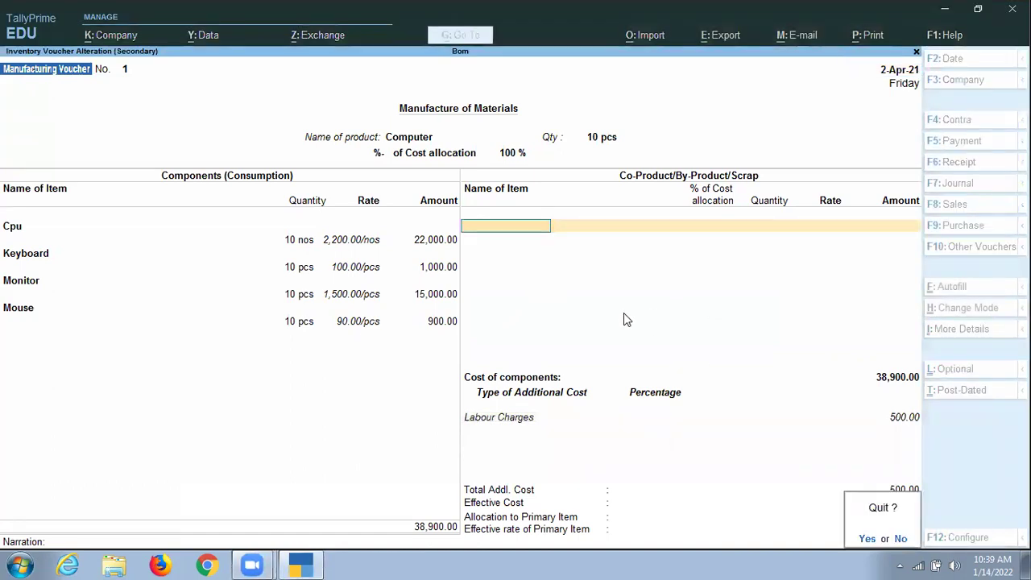
{"action": "key", "text": "y"}
{"action": "key", "text": "Escape"}
{"action": "key", "text": "Escape"}
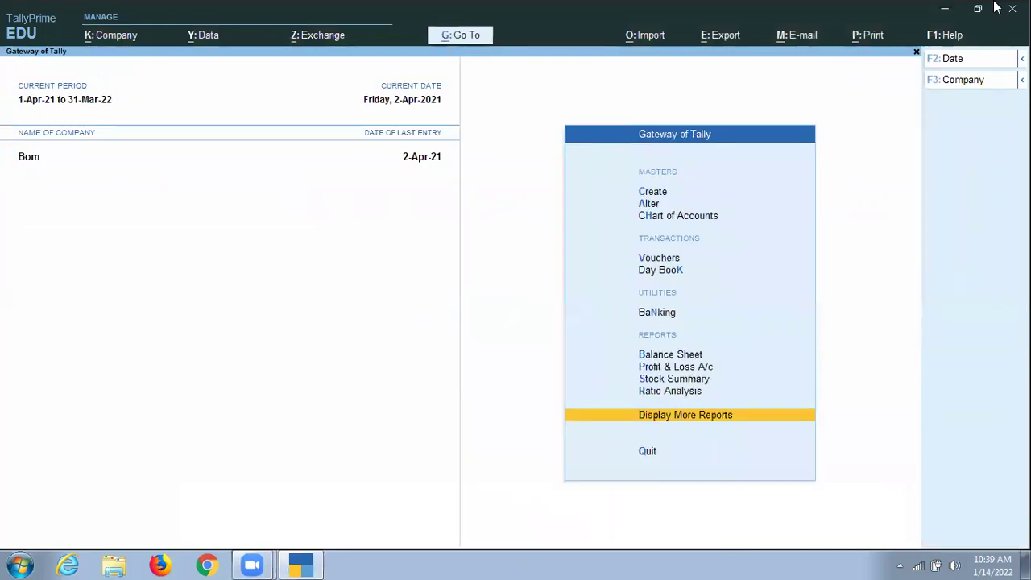
Open the Stock Summary and review the closing balances of the component items in the Computer stock group
{"action": "key", "text": "Up"}
{"action": "key", "text": "Up"}
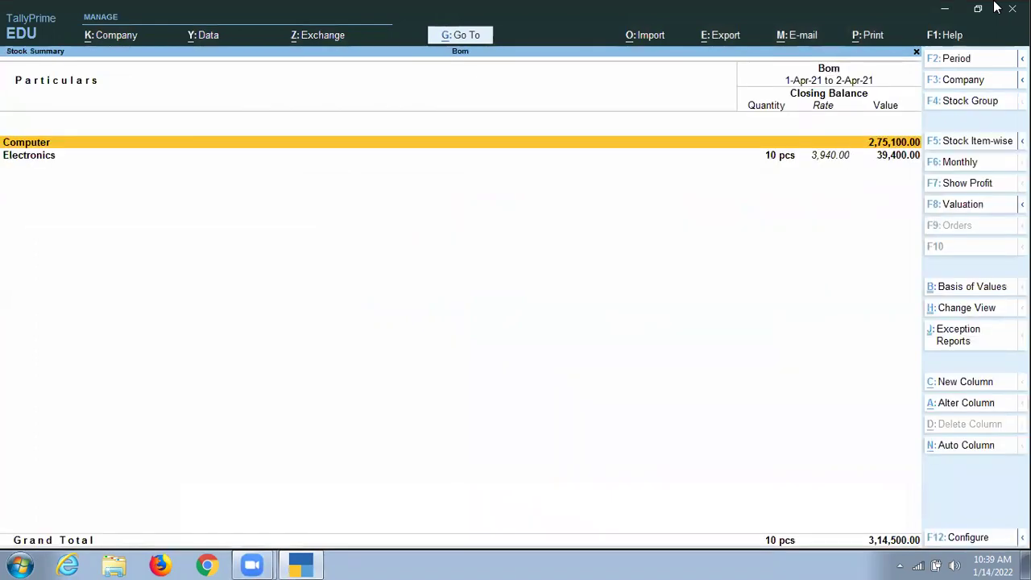
{"action": "key", "text": "Return"}
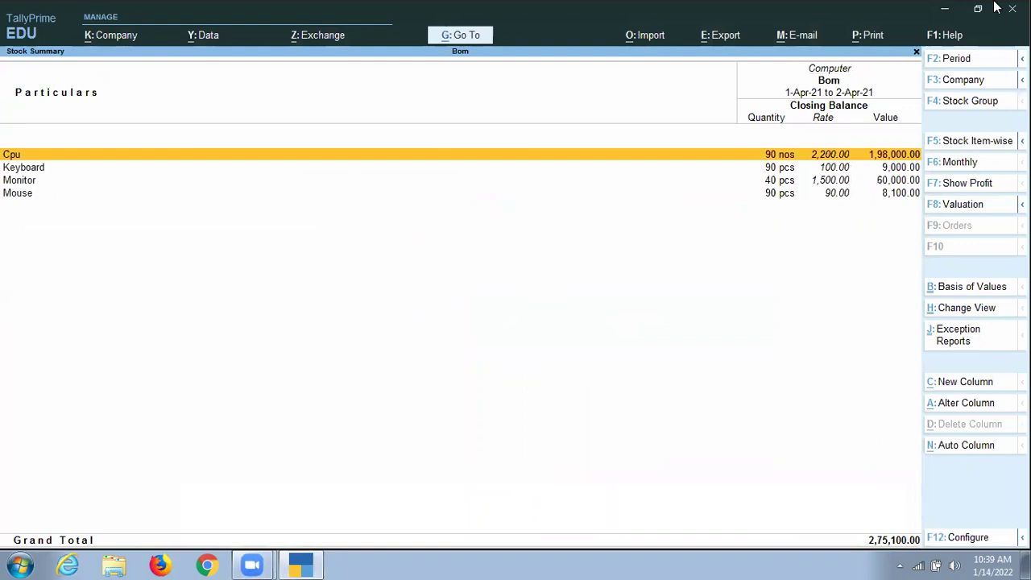
{"action": "key", "text": "Down"}
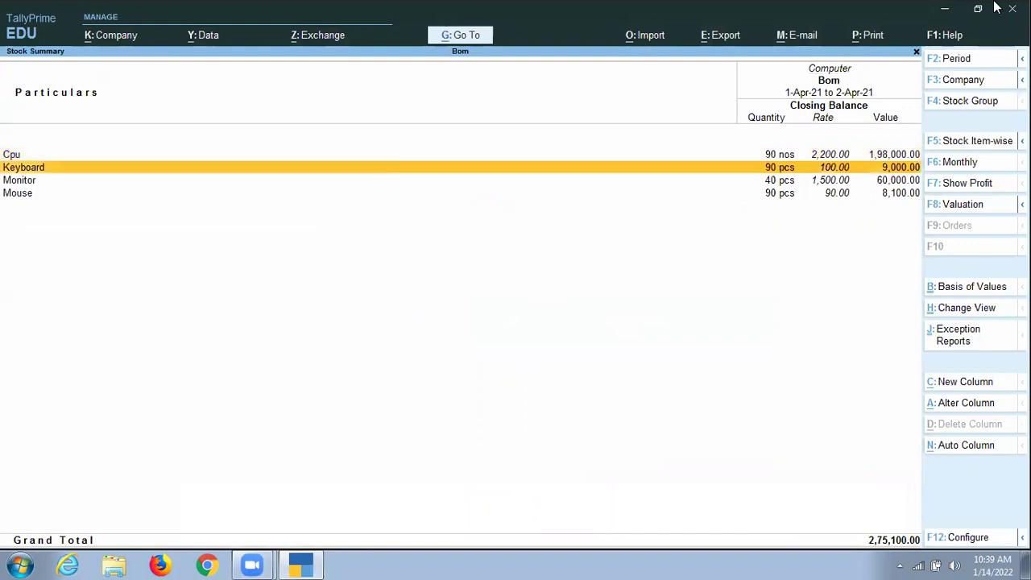
{"action": "key", "text": "Down"}
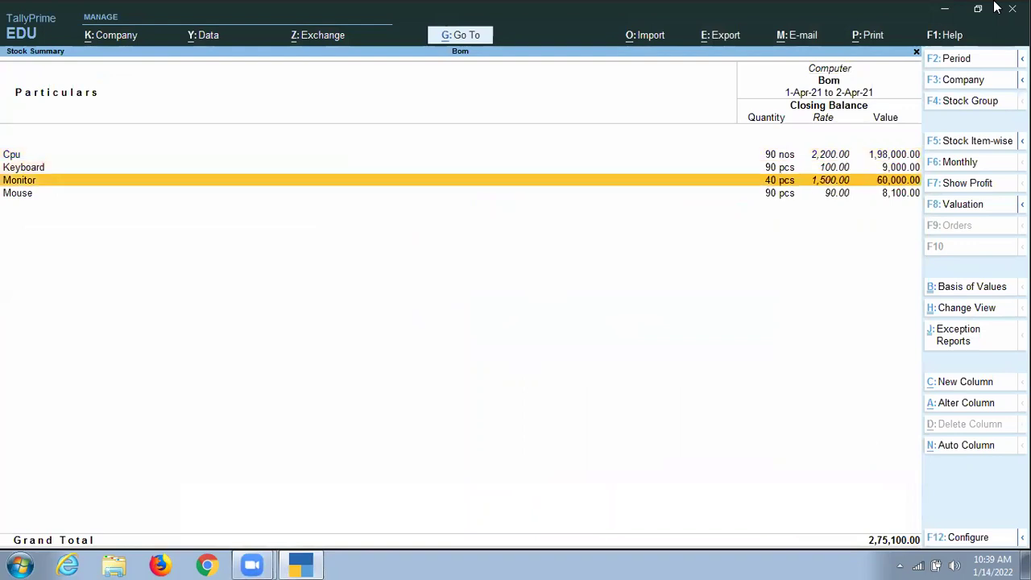
{"action": "key", "text": "Down"}
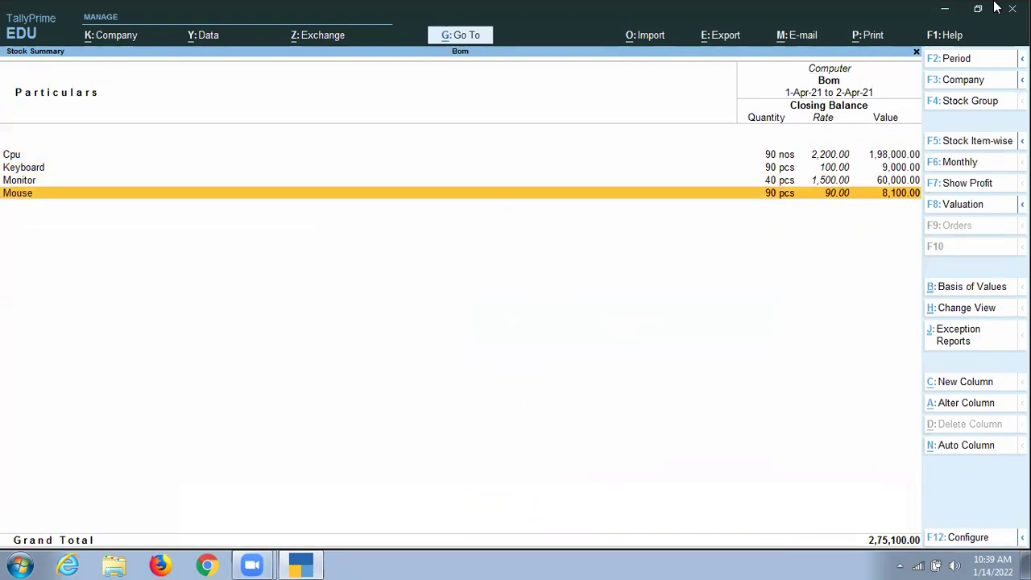
{"action": "key", "text": "Escape"}
View the Computer item in the Electronics stock group, check its monthly summary, and return to the group's closing balances
{"action": "key", "text": "Down"}
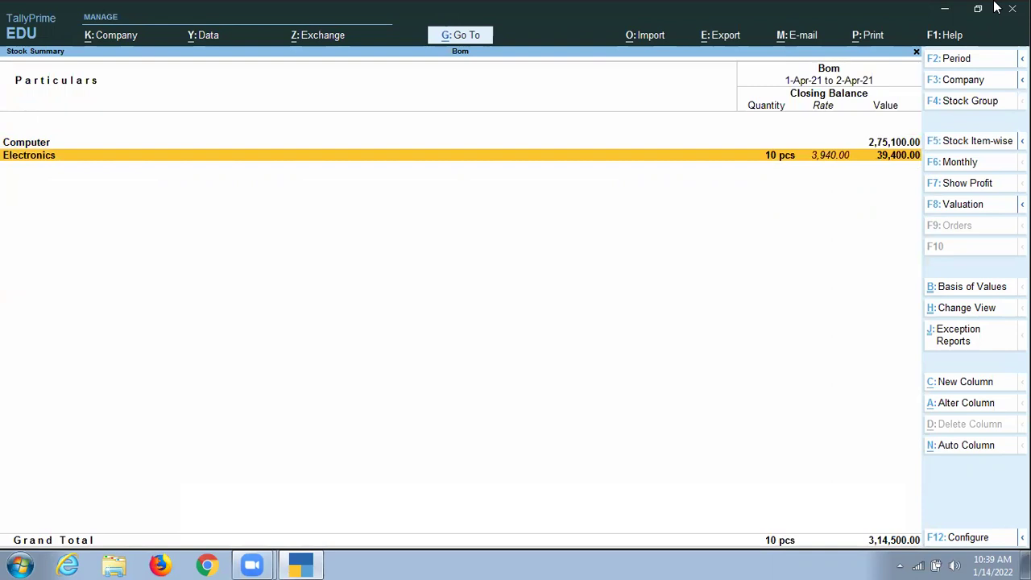
{"action": "key", "text": "Return"}
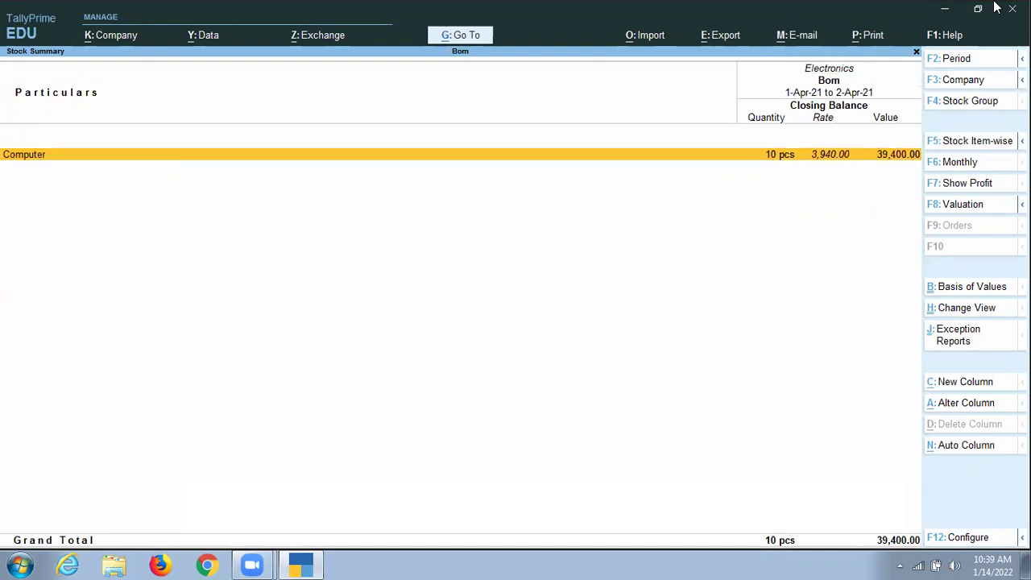
{"action": "key", "text": "Return"}
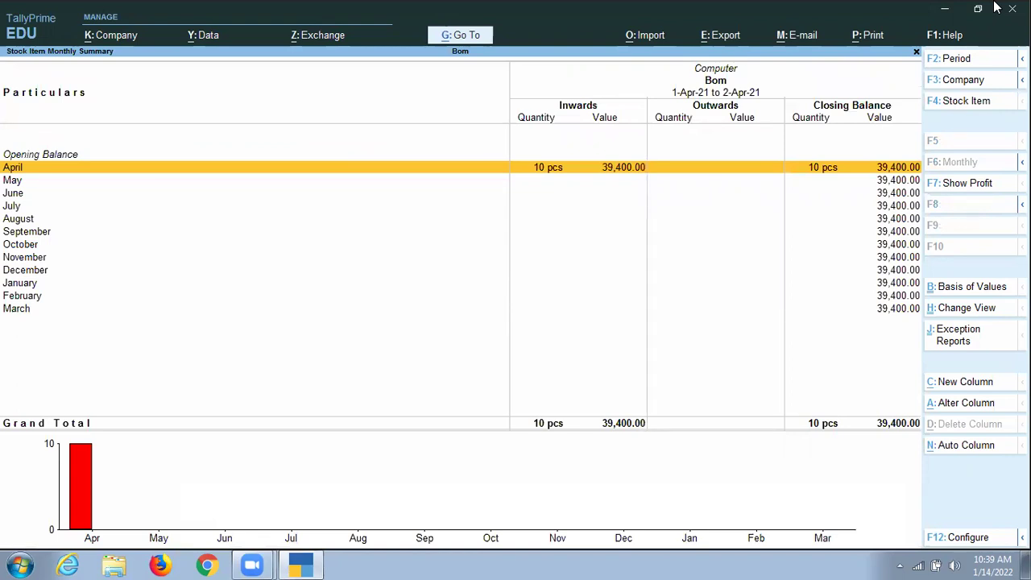
{"action": "key", "text": "Escape"}
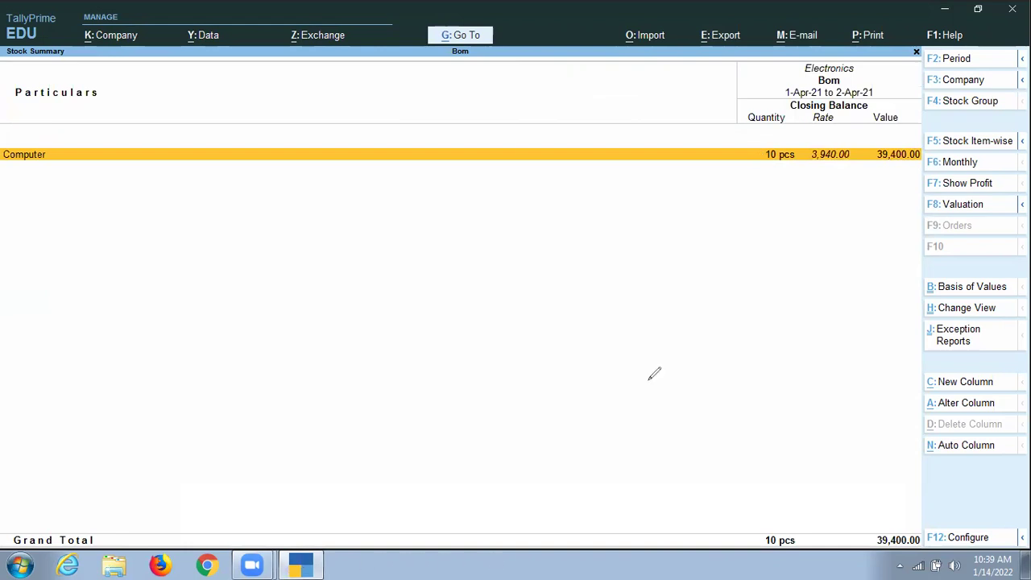
{"action": "left_click_drag", "start_coordinate": [828, 282], "coordinate": [833, 161]}
{"action": "left_click_drag", "start_coordinate": [889, 291], "coordinate": [894, 152]}
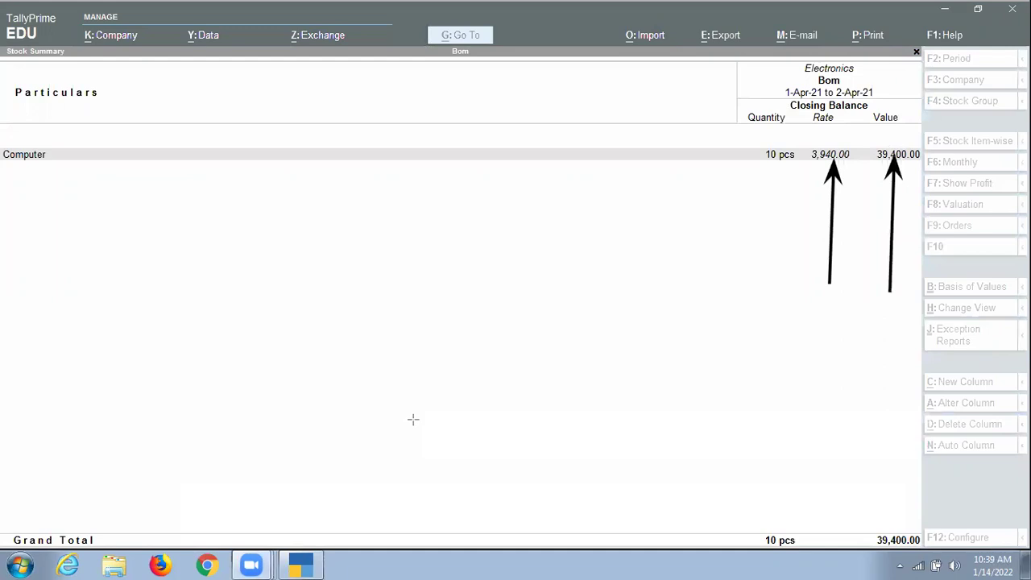
{"action": "key", "text": "e"}
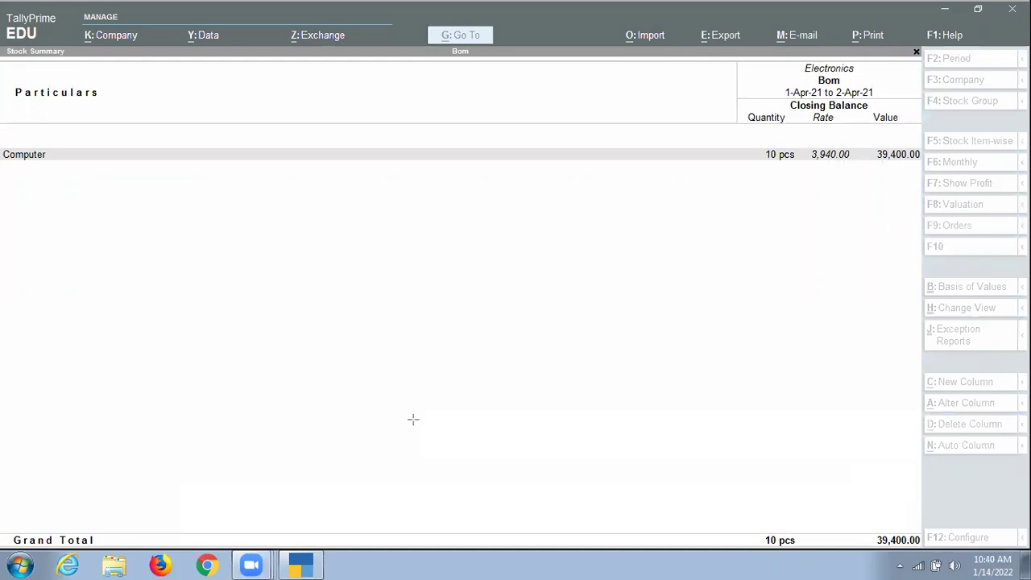